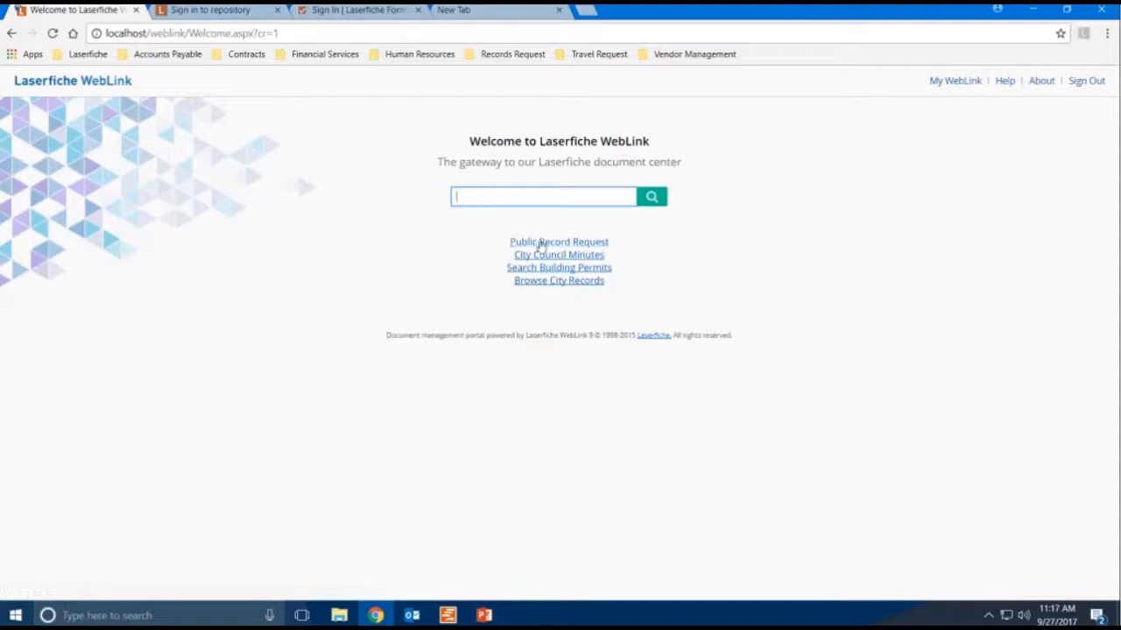
# - Open the Public Record Request form from the WebLink welcome page and submit the repository sign-in in the other tab
pyautogui.click(540, 244)
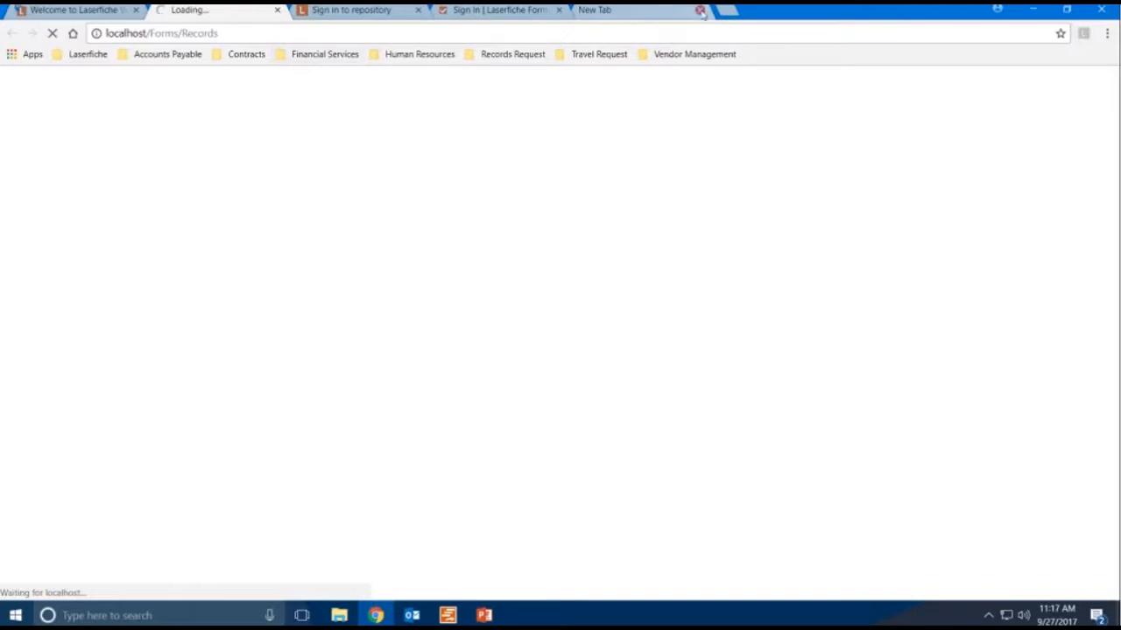
pyautogui.click(374, 10)
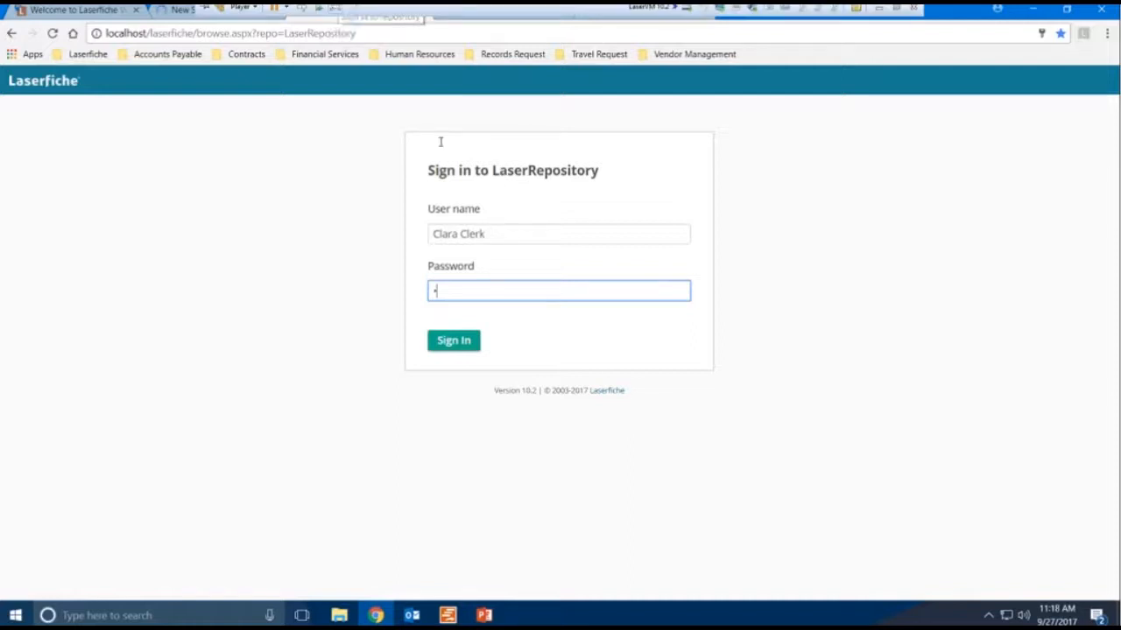
pyautogui.press('Return')
pyautogui.click(227, 14)
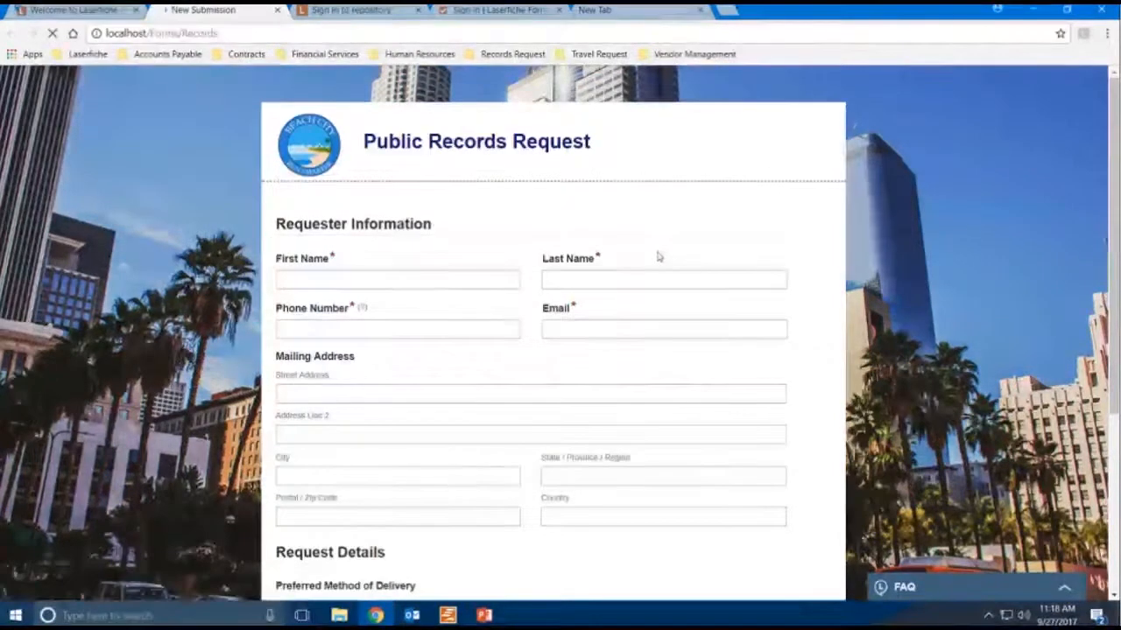
# - Scroll through the Public Records Request form to review its requester and request detail fields
pyautogui.click(456, 279)
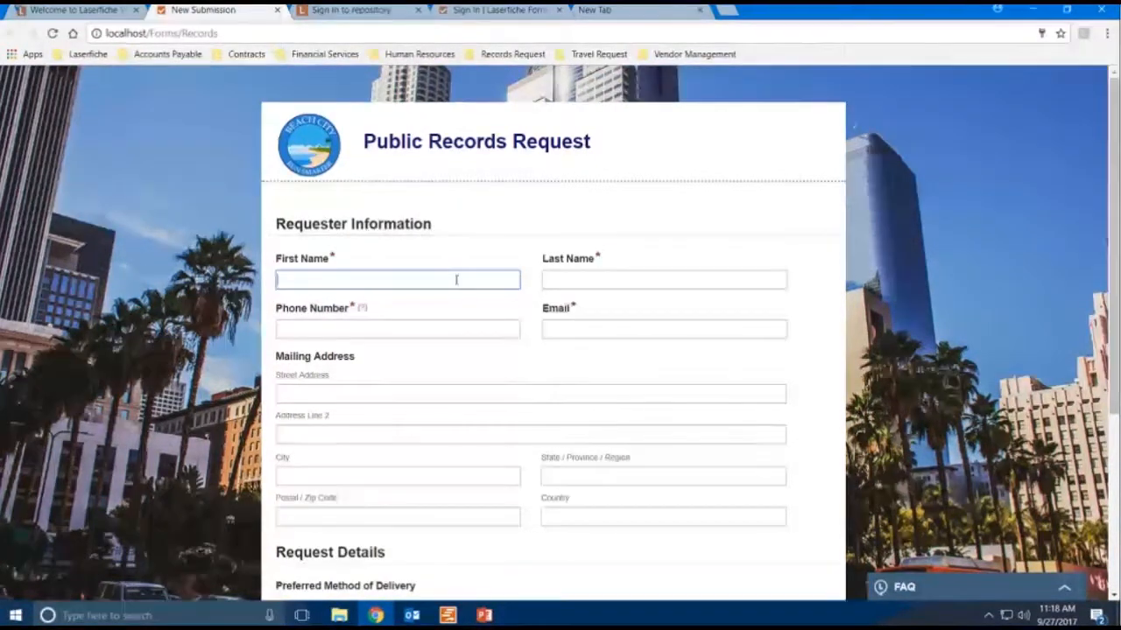
pyautogui.moveTo(1115, 293); pyautogui.dragTo(1115, 317)
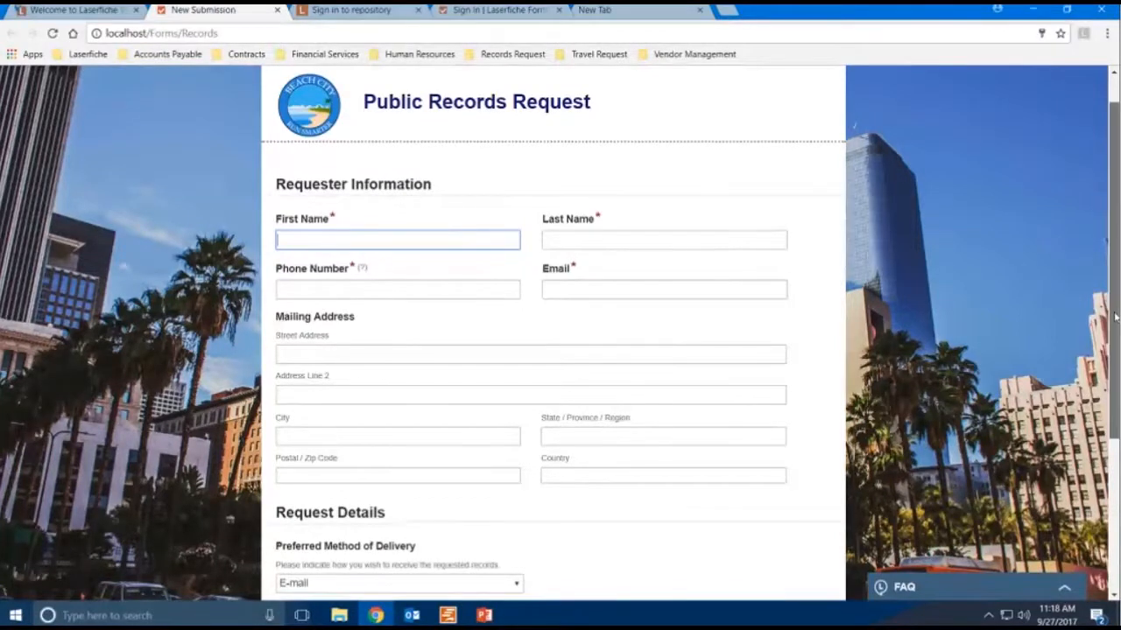
pyautogui.scroll(-1, 1115, 333)
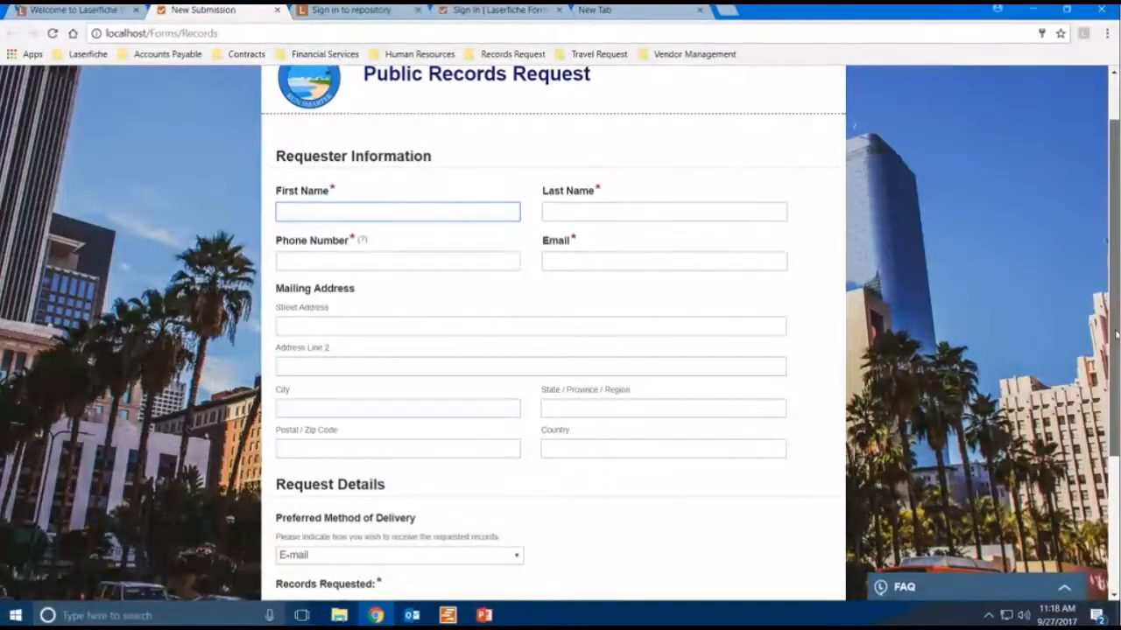
pyautogui.scroll(-2, 882, 297)
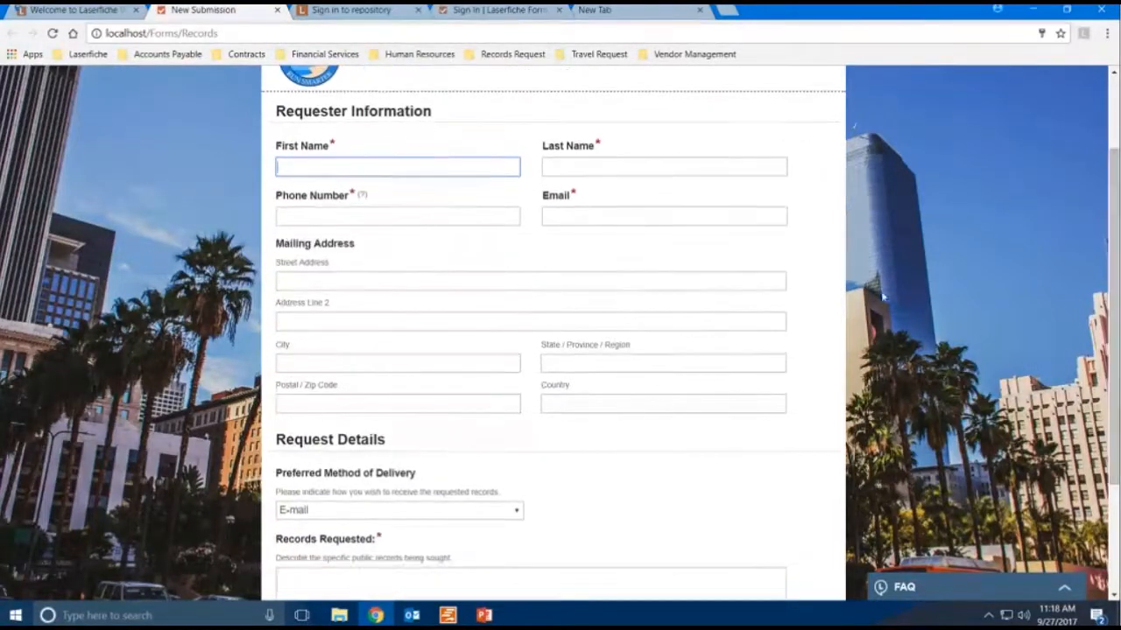
pyautogui.moveTo(1115, 265); pyautogui.dragTo(1116, 313)
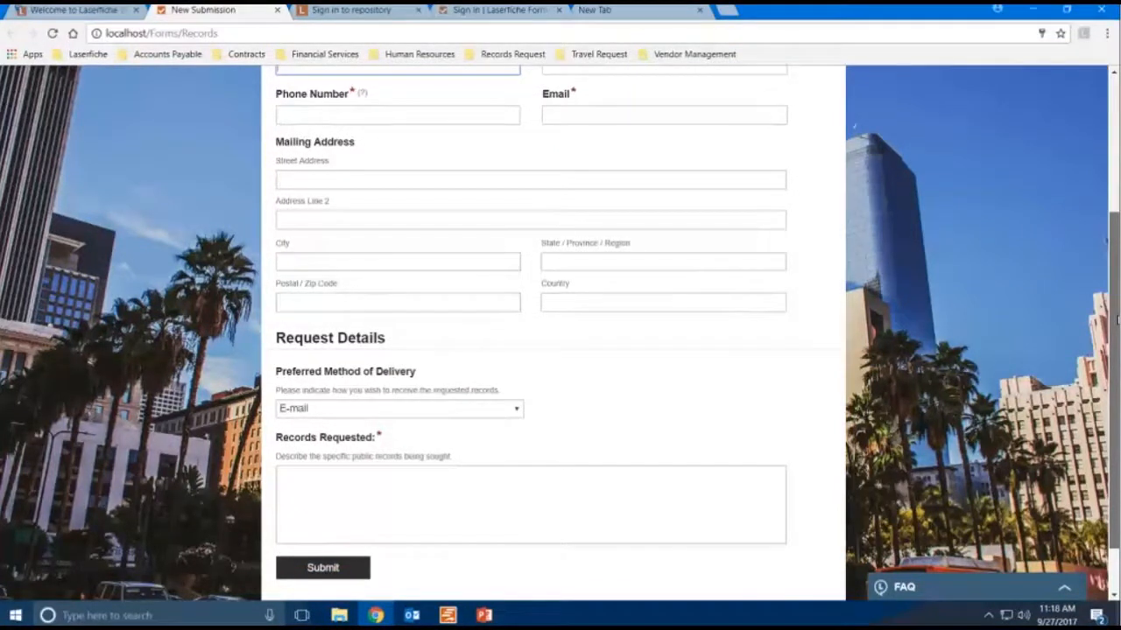
pyautogui.moveTo(1116, 316); pyautogui.dragTo(1116, 232)
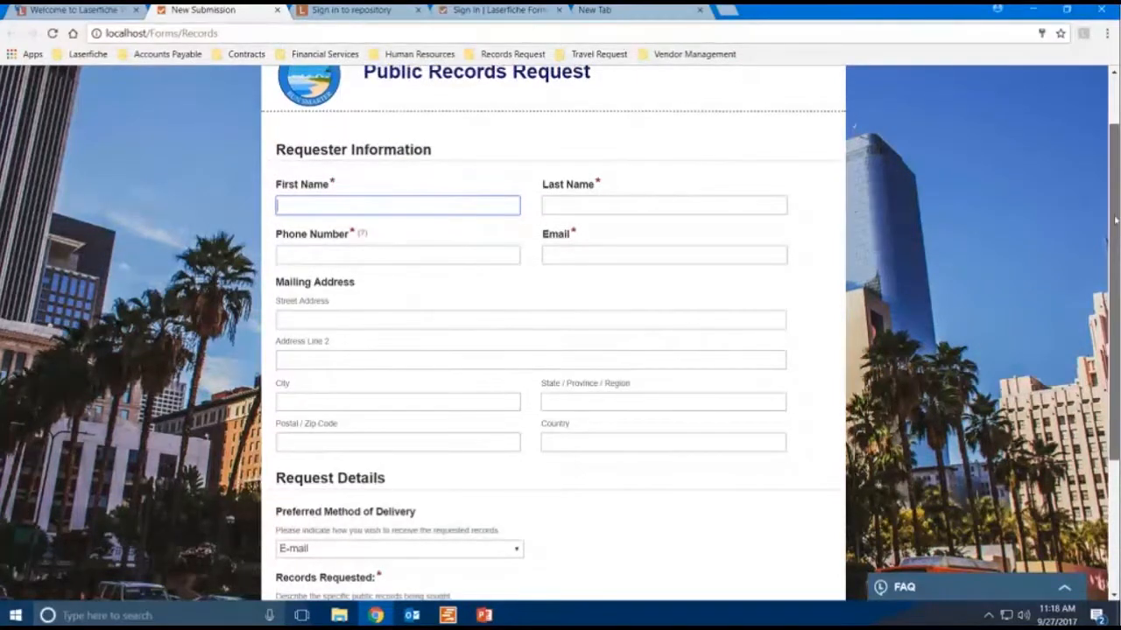
pyautogui.moveTo(1116, 232); pyautogui.dragTo(1116, 200)
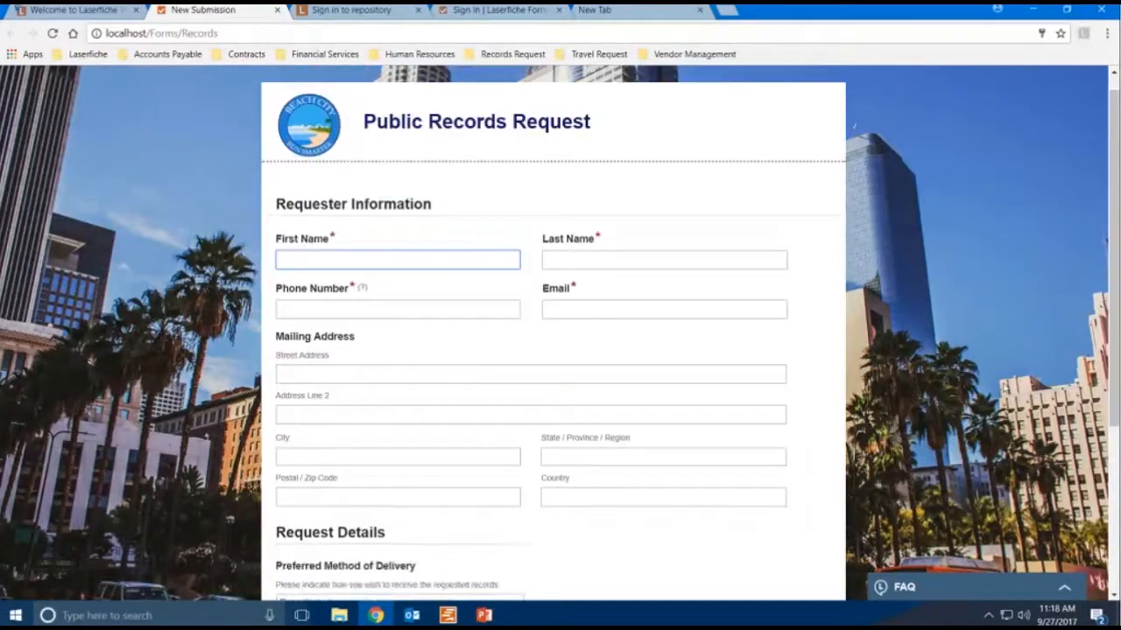
# - Open the FAQ panel, sign in to Laserfiche Discussions, and browse the FAQ questions before collapsing it
pyautogui.click(956, 594)
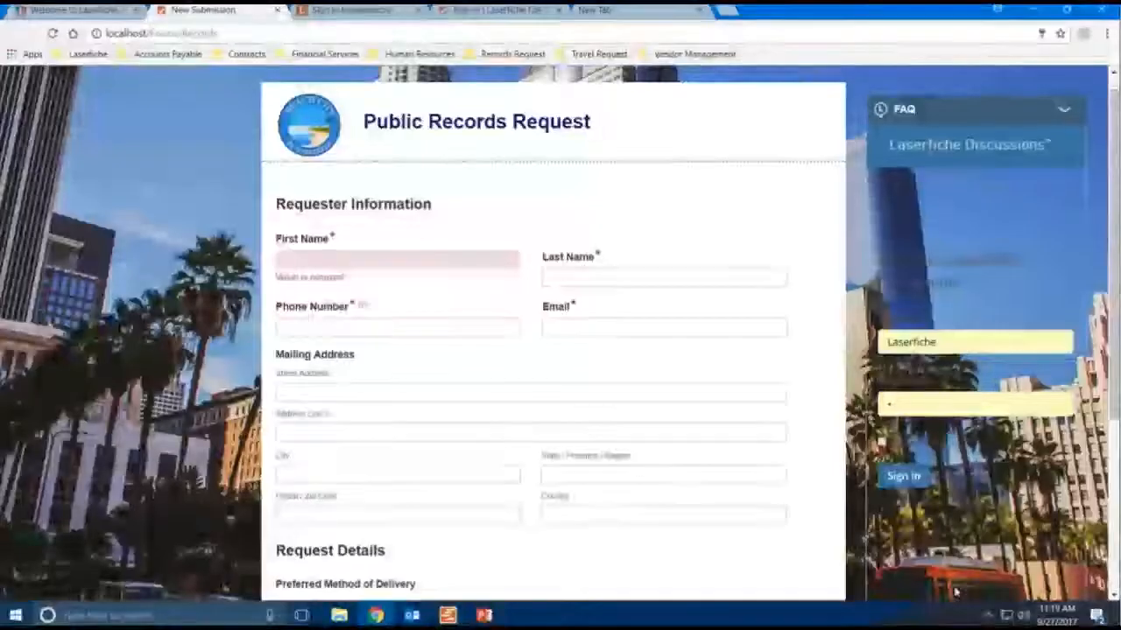
pyautogui.click(914, 483)
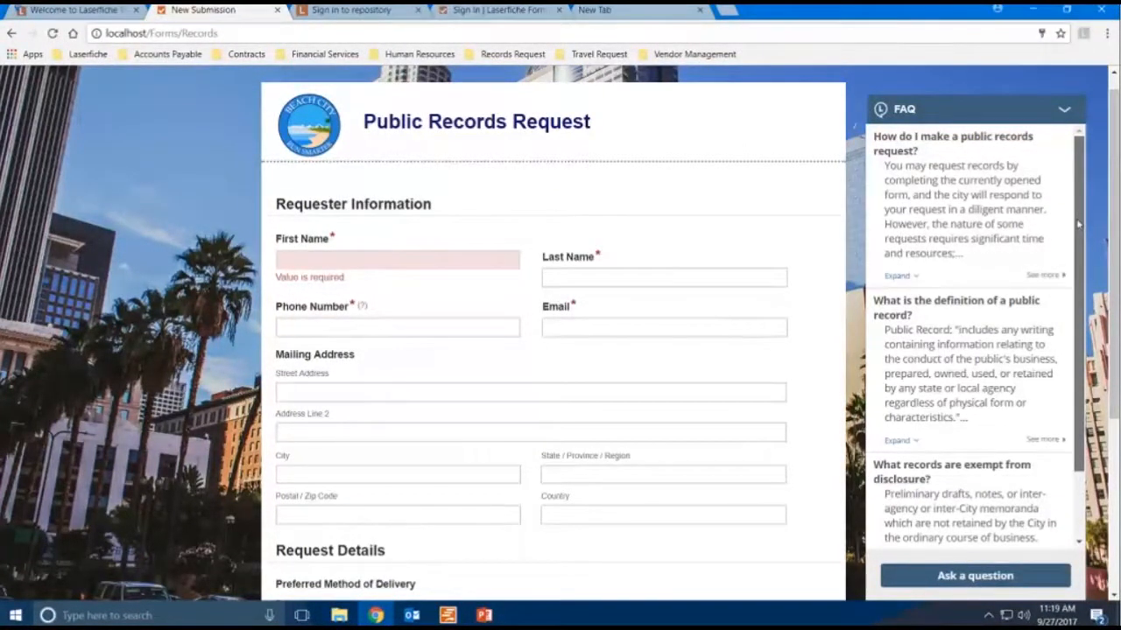
pyautogui.scroll(-2, 1078, 225)
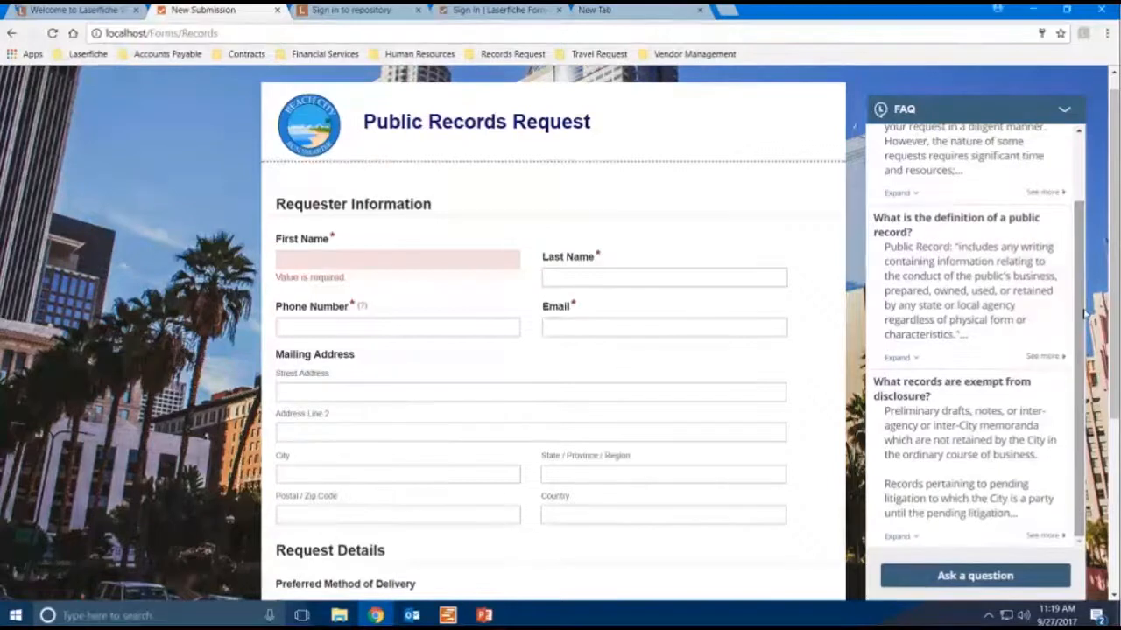
pyautogui.click(1063, 112)
# - Fill in the requester's first name, last name and phone number
pyautogui.click(396, 254)
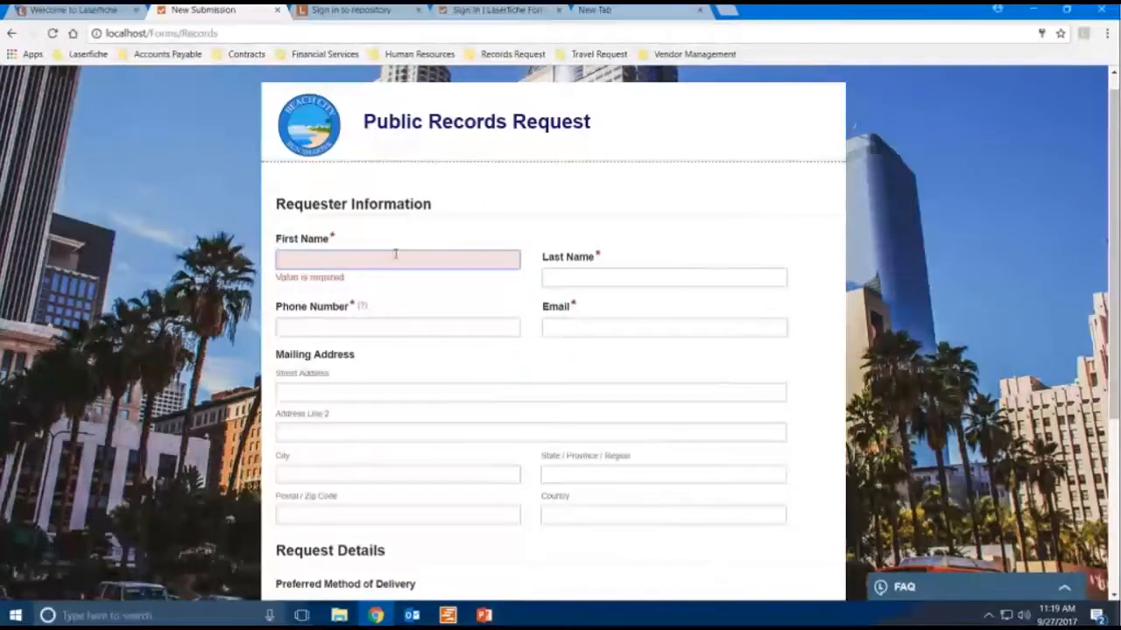
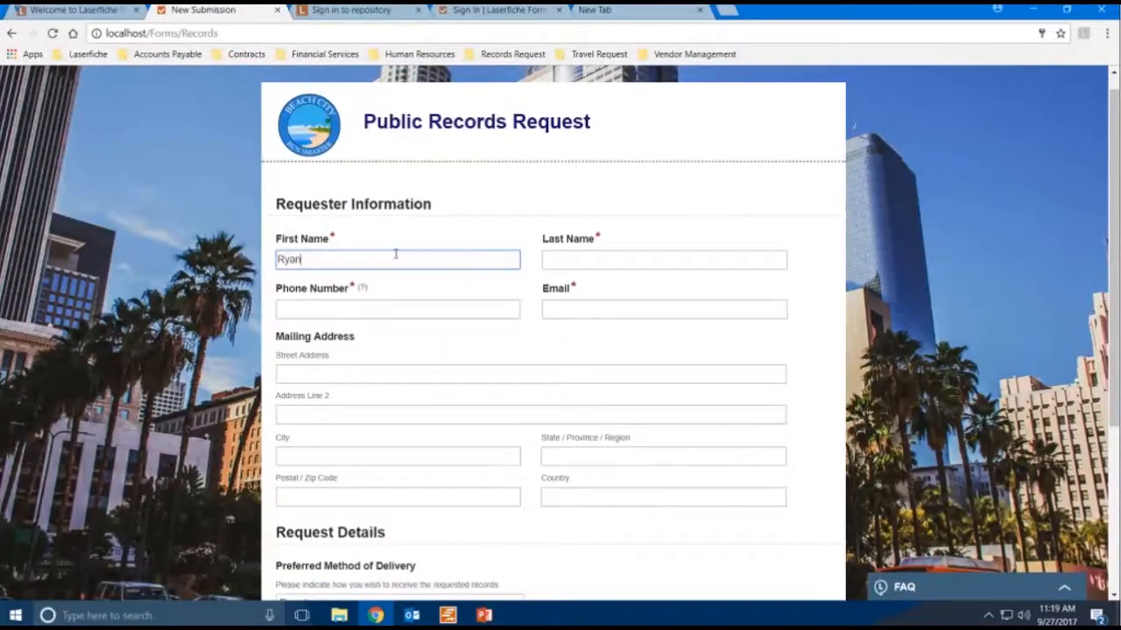
pyautogui.press('Tab')
pyautogui.press('Tab')
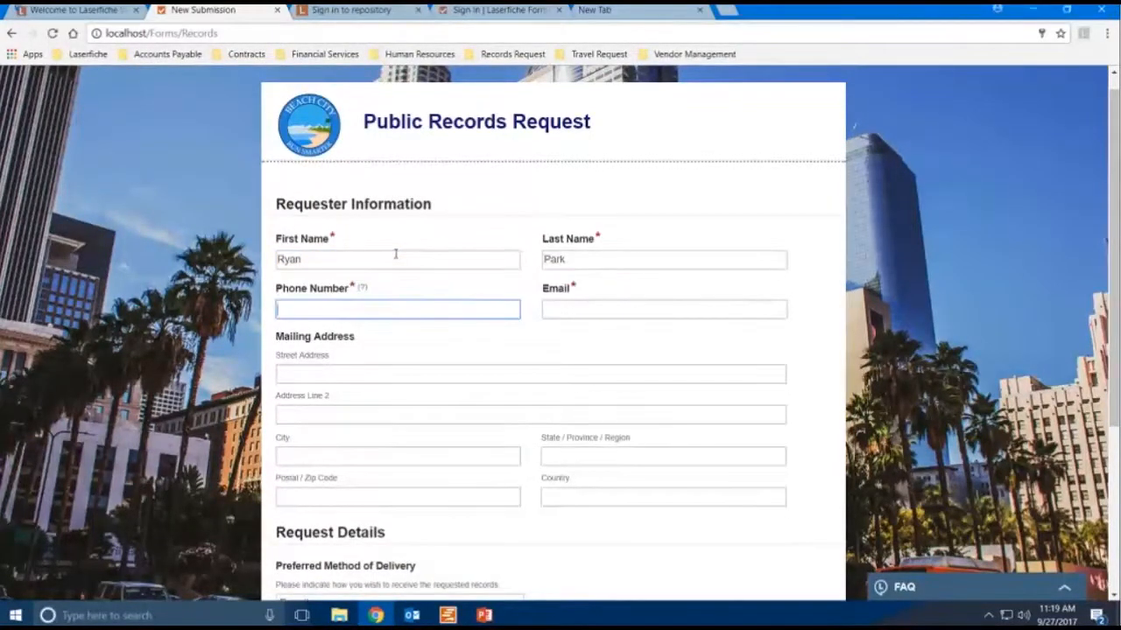
pyautogui.write('(111) 111-1111')
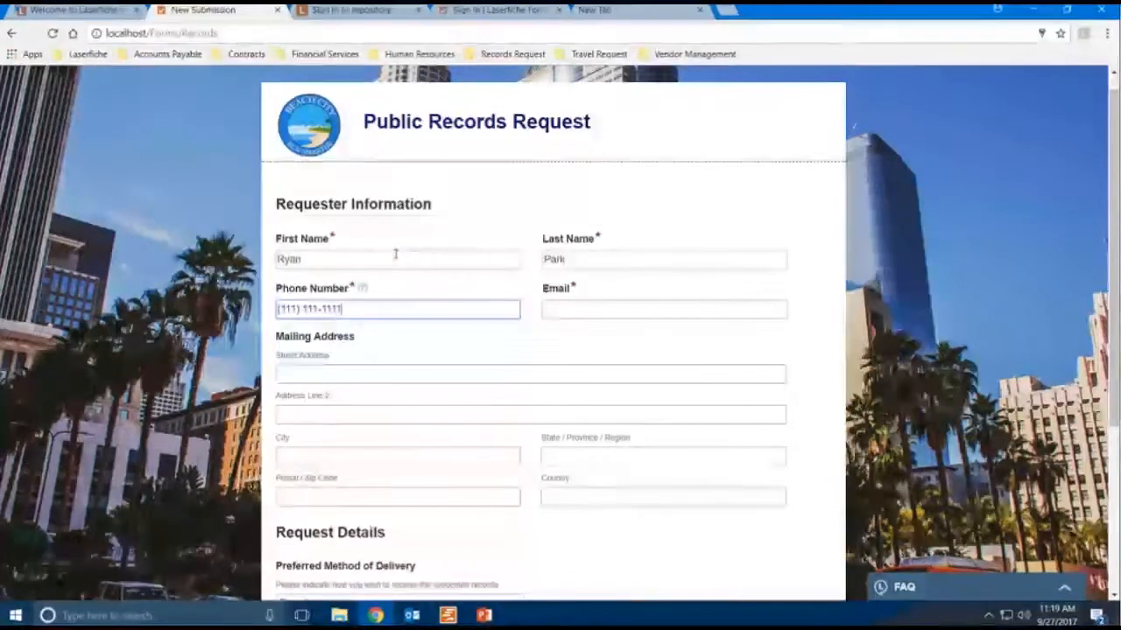
# - Fill in the requester's e-mail address
pyautogui.click(618, 316)
pyautogui.write('test')
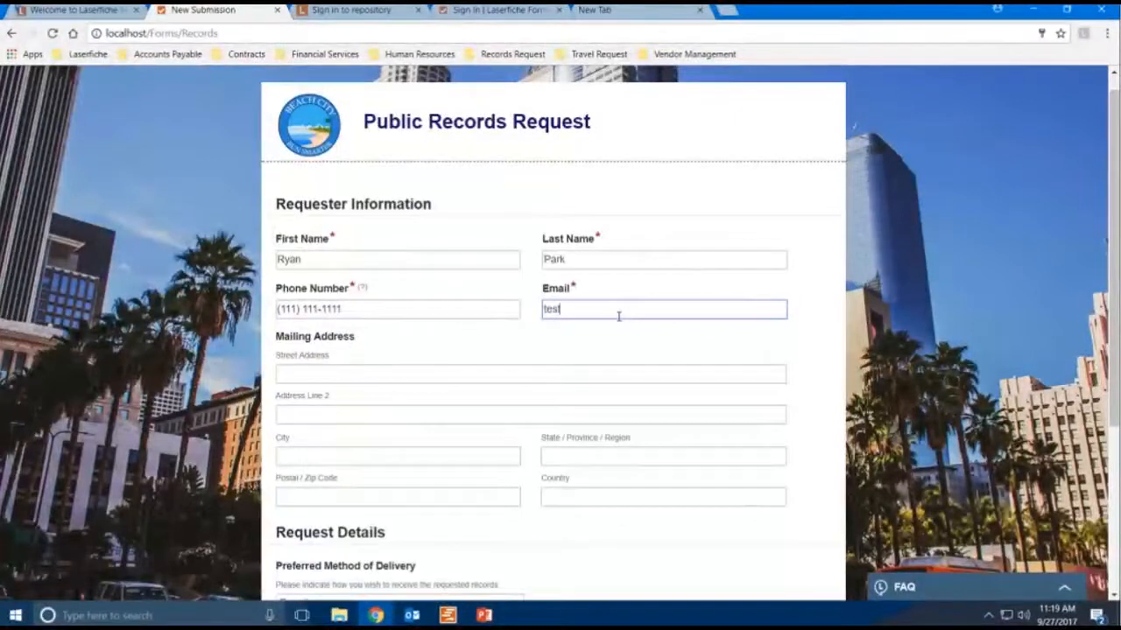
pyautogui.write('@email.com')
# - Choose E-mail as the preferred method of delivery
pyautogui.moveTo(1112, 264); pyautogui.dragTo(1112, 392)
pyautogui.click(489, 419)
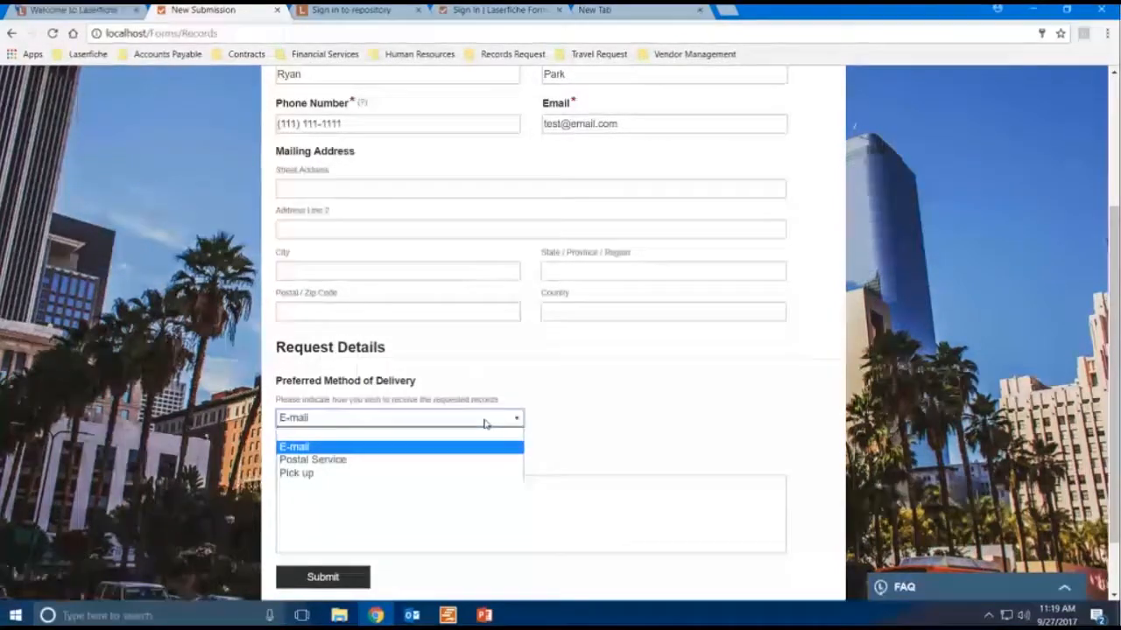
pyautogui.click(445, 448)
# - Describe the records requested by entering the property's street address
pyautogui.click(481, 492)
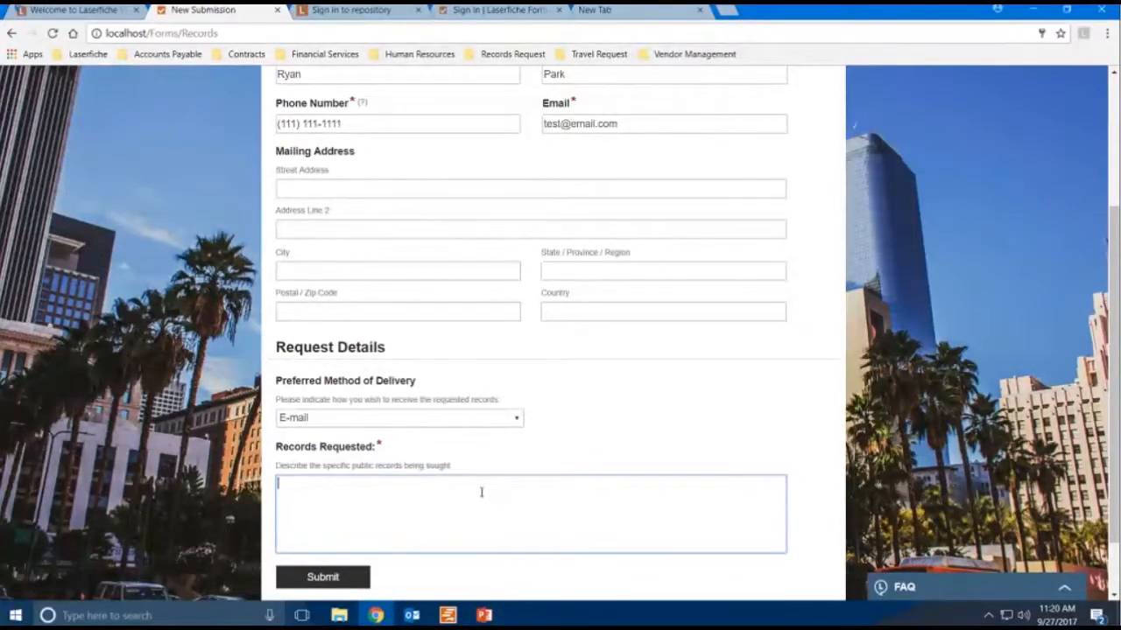
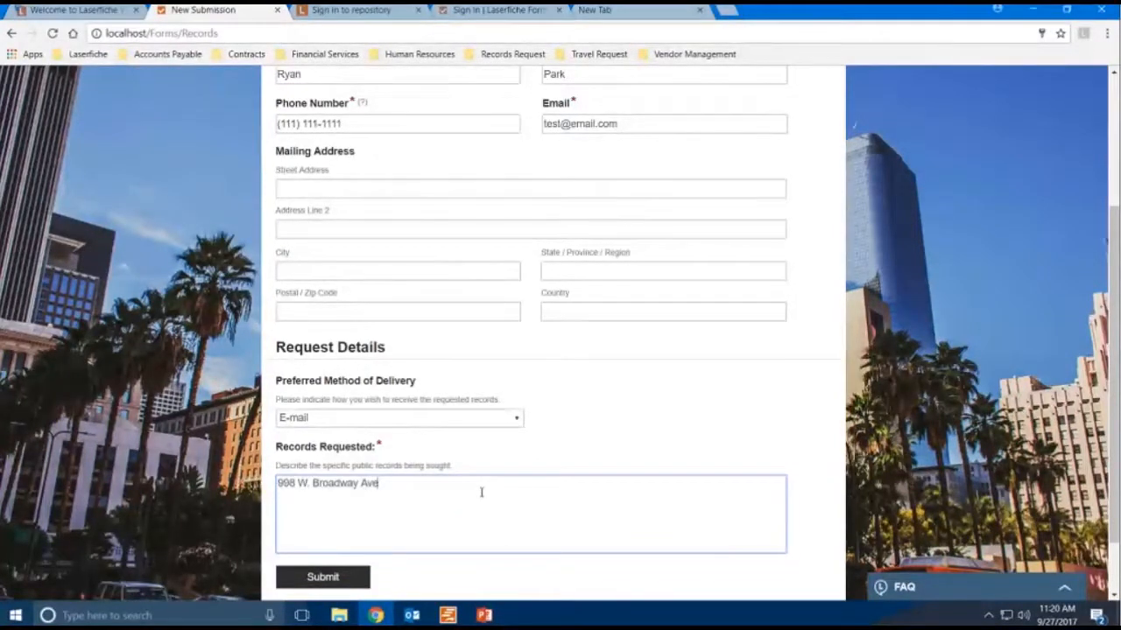
# - Submit the public records request form
pyautogui.click(336, 580)
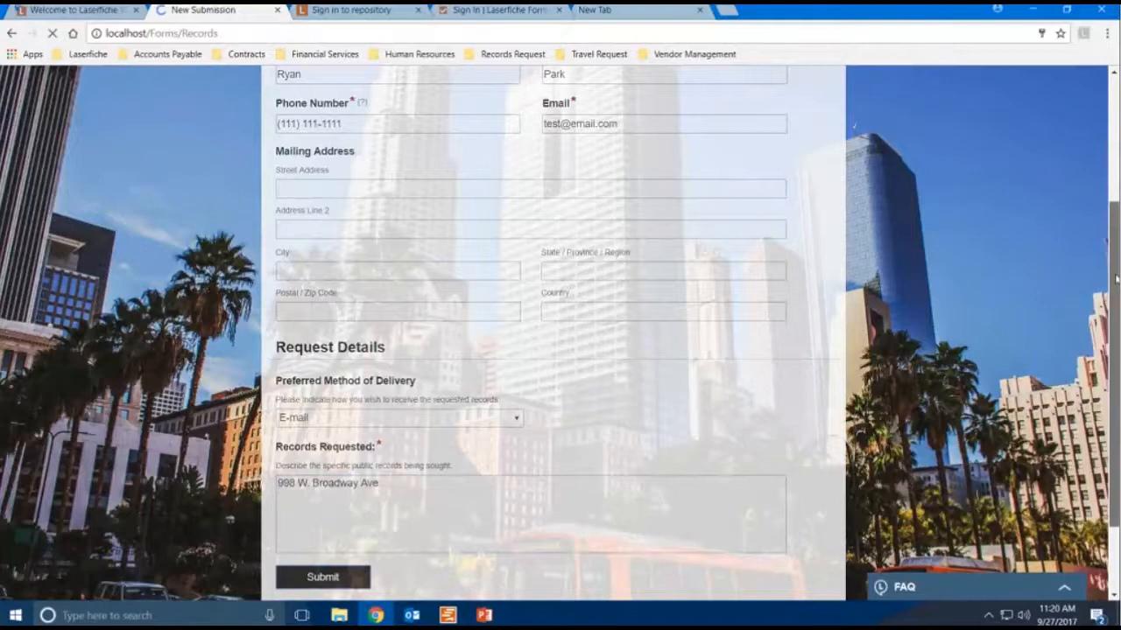
pyautogui.moveTo(1115, 278); pyautogui.dragTo(1114, 213)
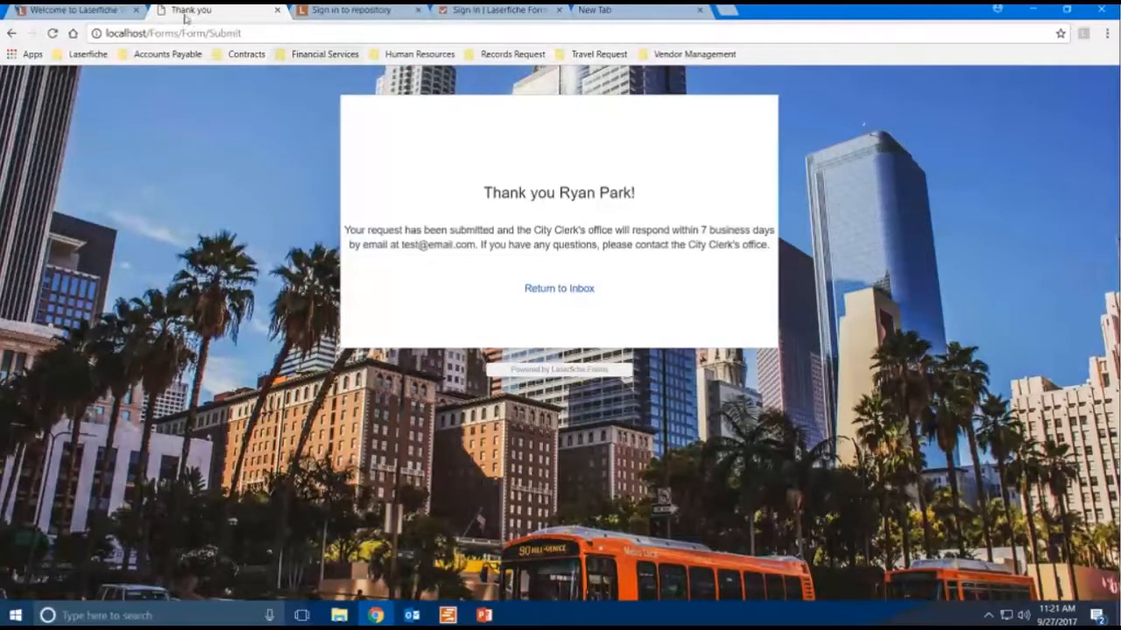
# - Check the Outlook inbox for a confirmation e-mail, then return to the browser
pyautogui.click(399, 617)
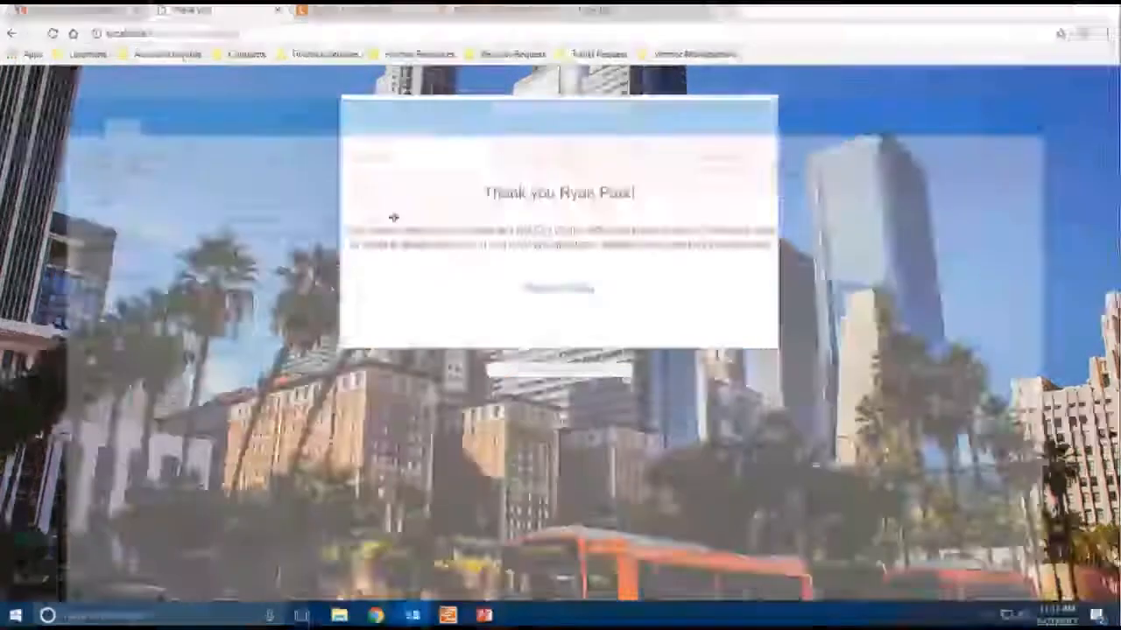
pyautogui.click(821, 86)
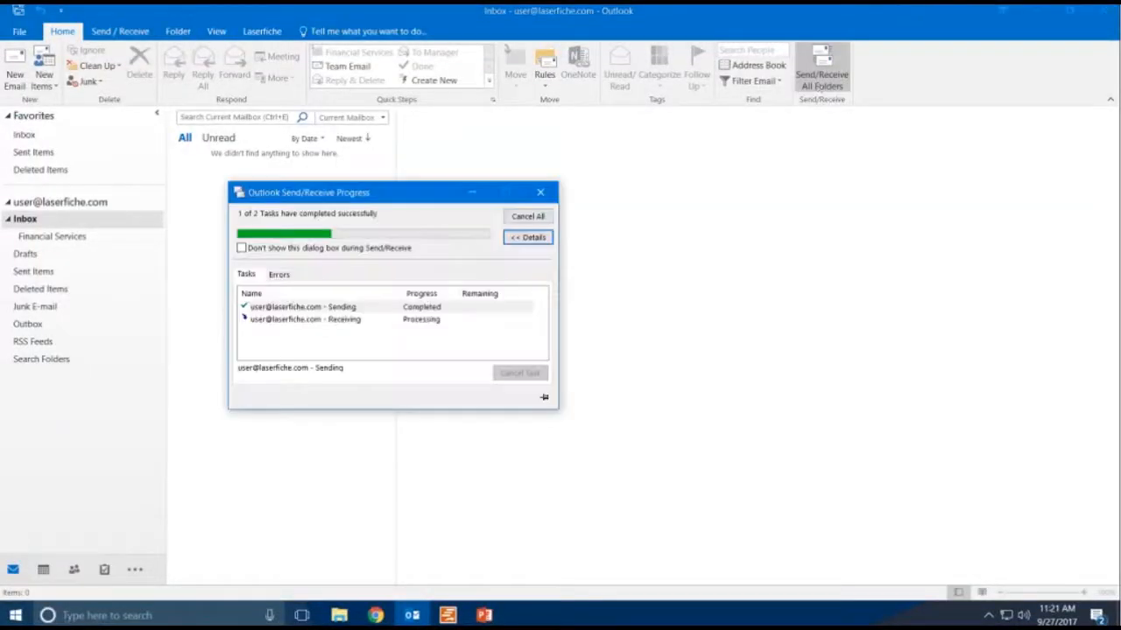
pyautogui.click(1029, 11)
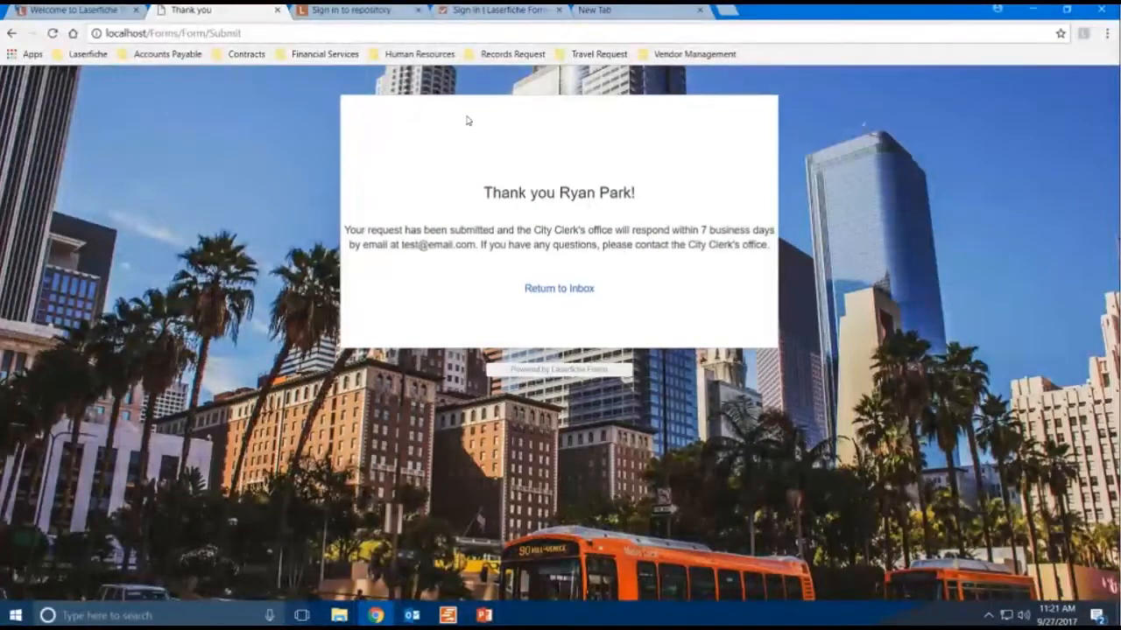
# - Sign in to Laserfiche Forms with the prefilled account in its tab
pyautogui.click(442, 12)
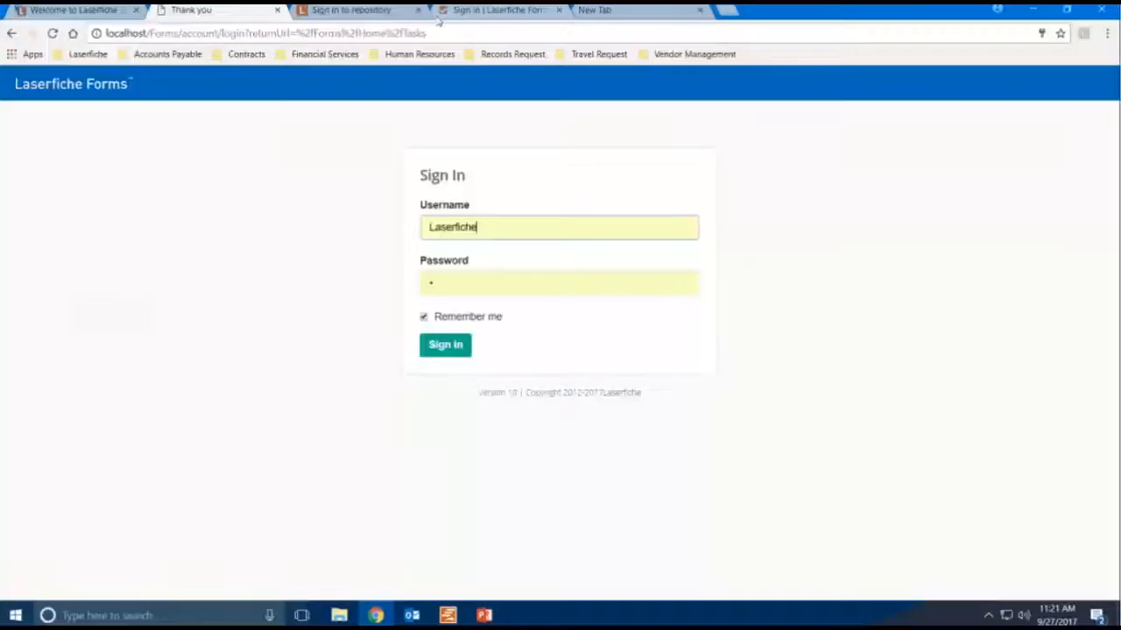
pyautogui.click(431, 350)
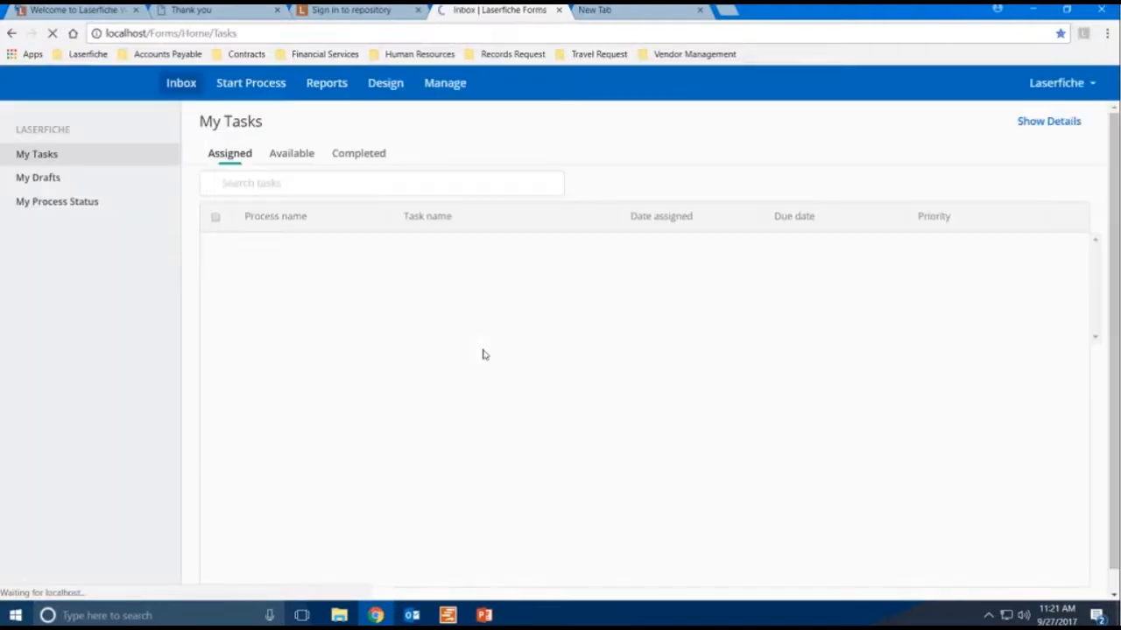
# - Open the available Department Assignment task for the new record request and maximize its window
pyautogui.click(296, 160)
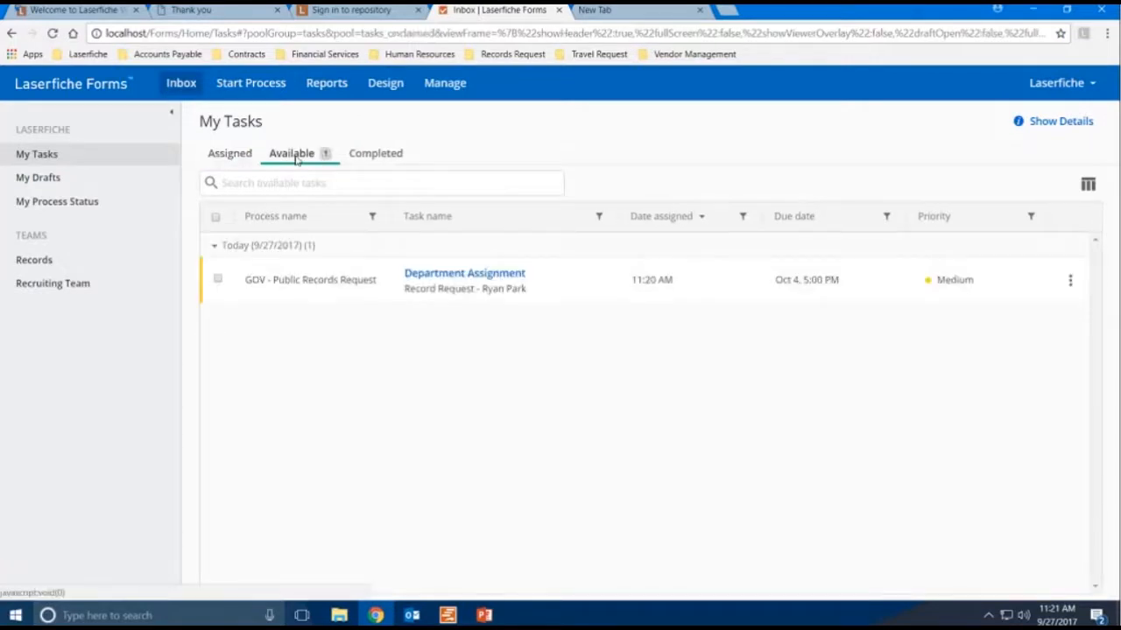
pyautogui.click(465, 274)
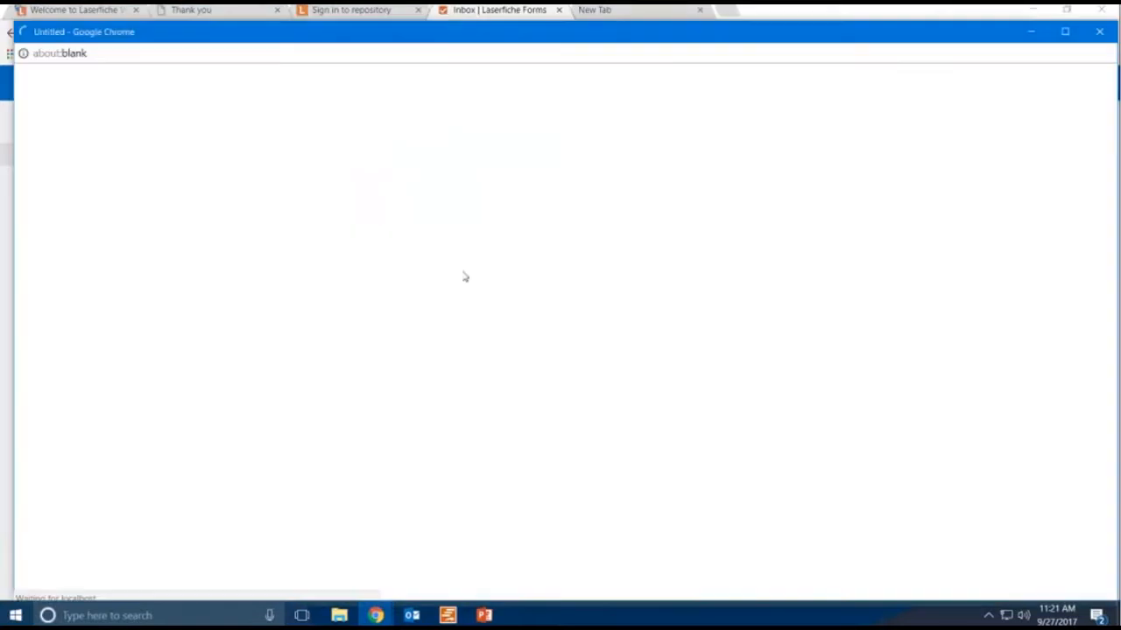
pyautogui.doubleClick(970, 41)
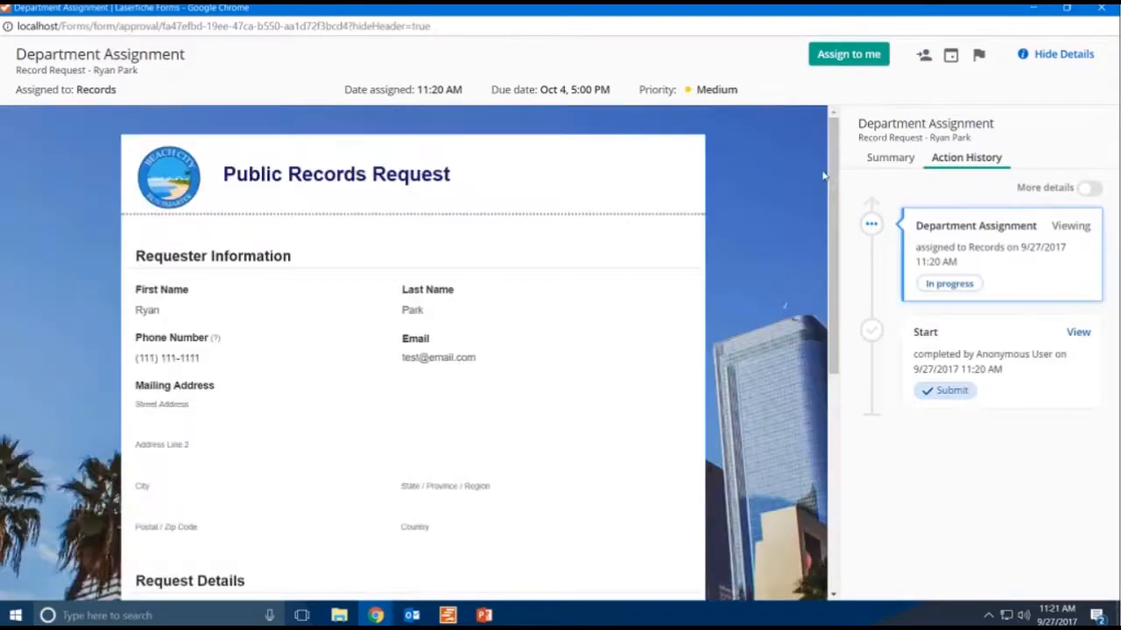
# - Scroll through the Department Assignment form to review the submitted request details
pyautogui.moveTo(834, 172); pyautogui.dragTo(830, 344)
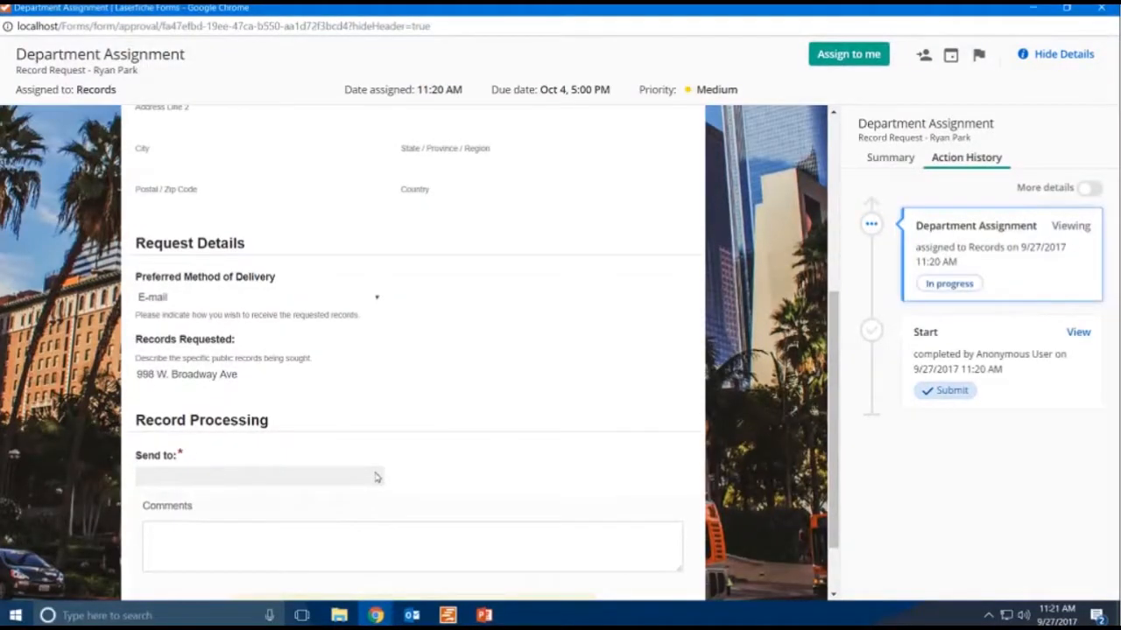
pyautogui.moveTo(838, 438); pyautogui.dragTo(833, 380)
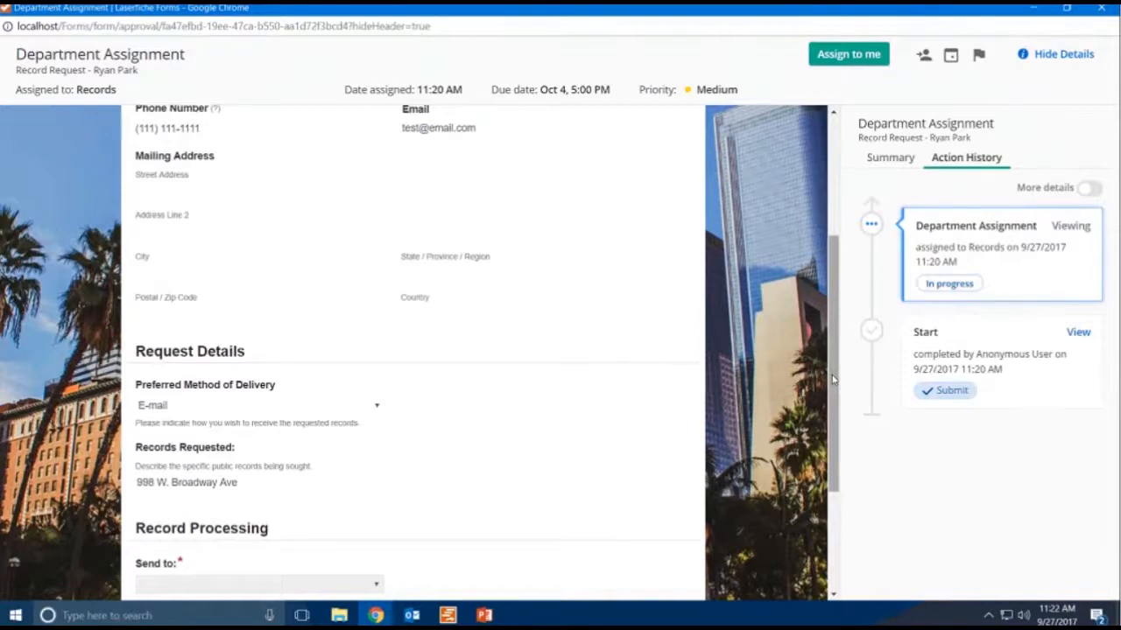
pyautogui.moveTo(832, 375); pyautogui.dragTo(829, 255)
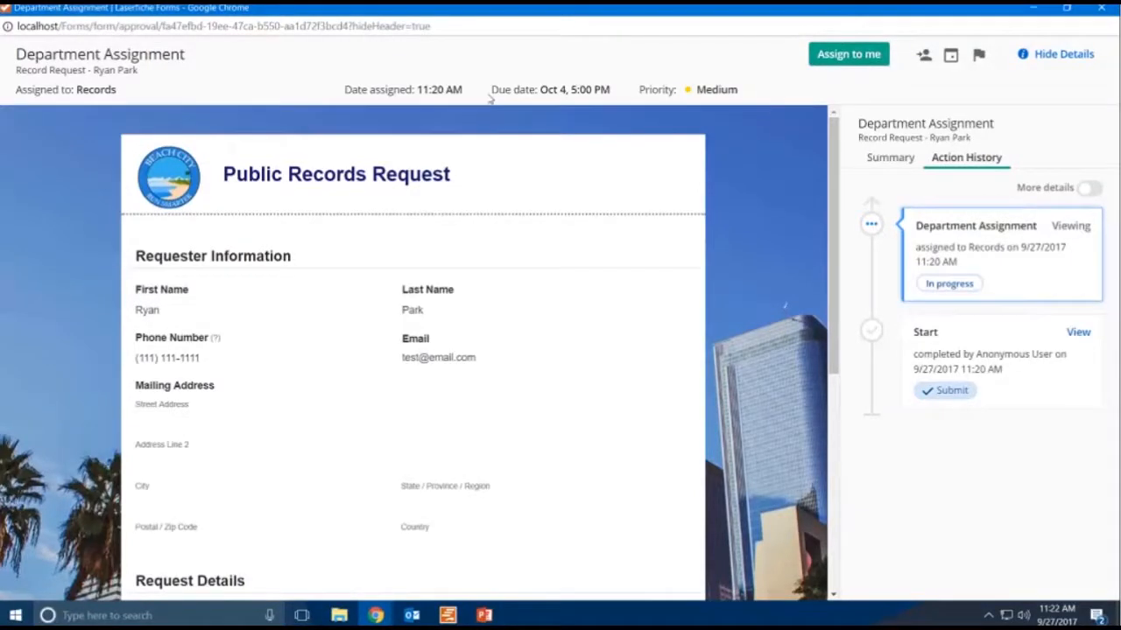
# - Claim the Department Assignment task and set Send to to the Building department
pyautogui.click(862, 66)
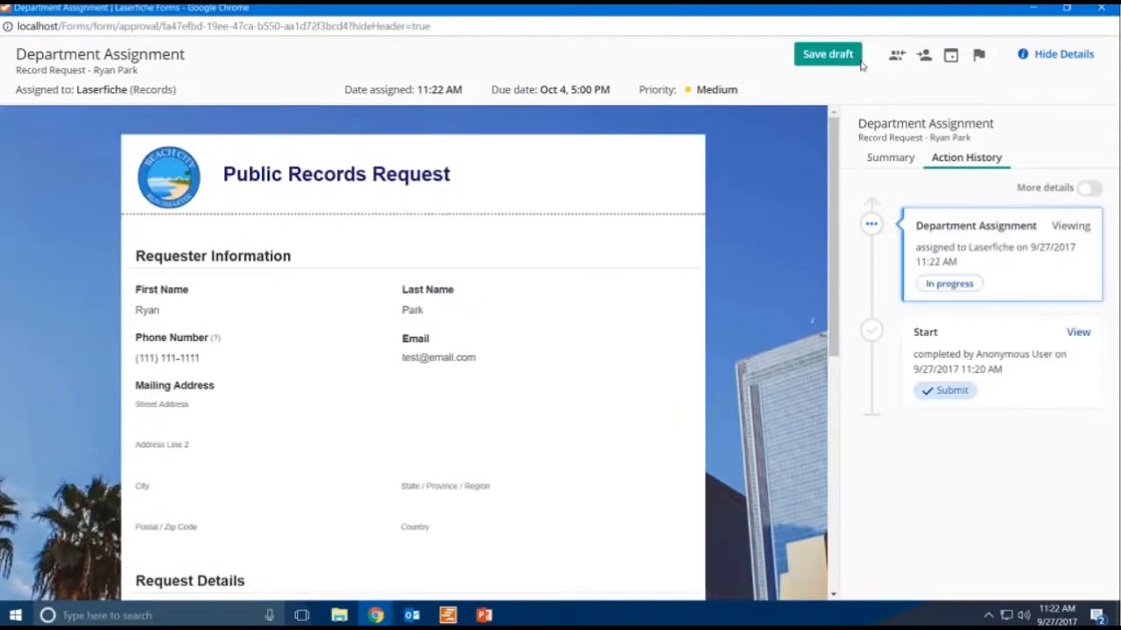
pyautogui.moveTo(831, 208); pyautogui.dragTo(830, 359)
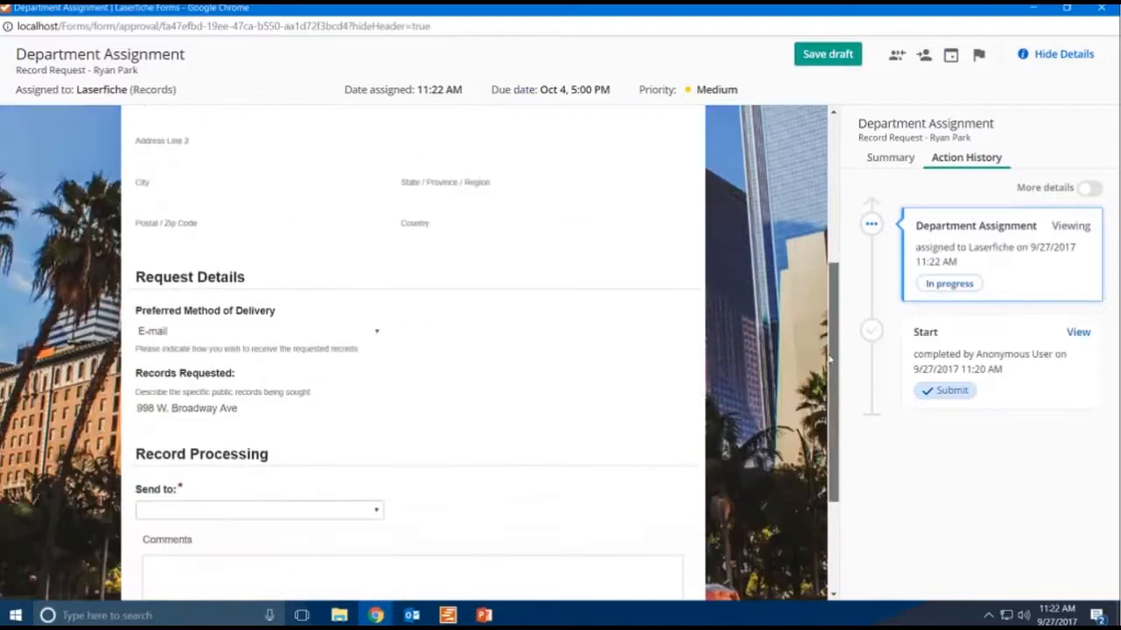
pyautogui.click(371, 511)
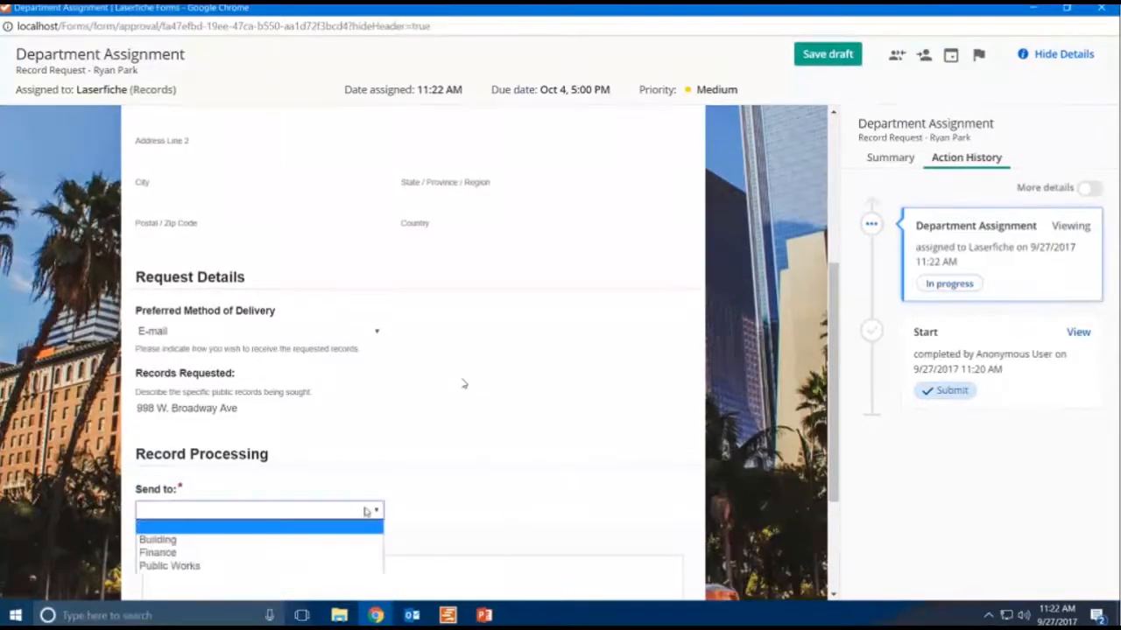
pyautogui.click(449, 518)
pyautogui.scroll(1, 447, 516)
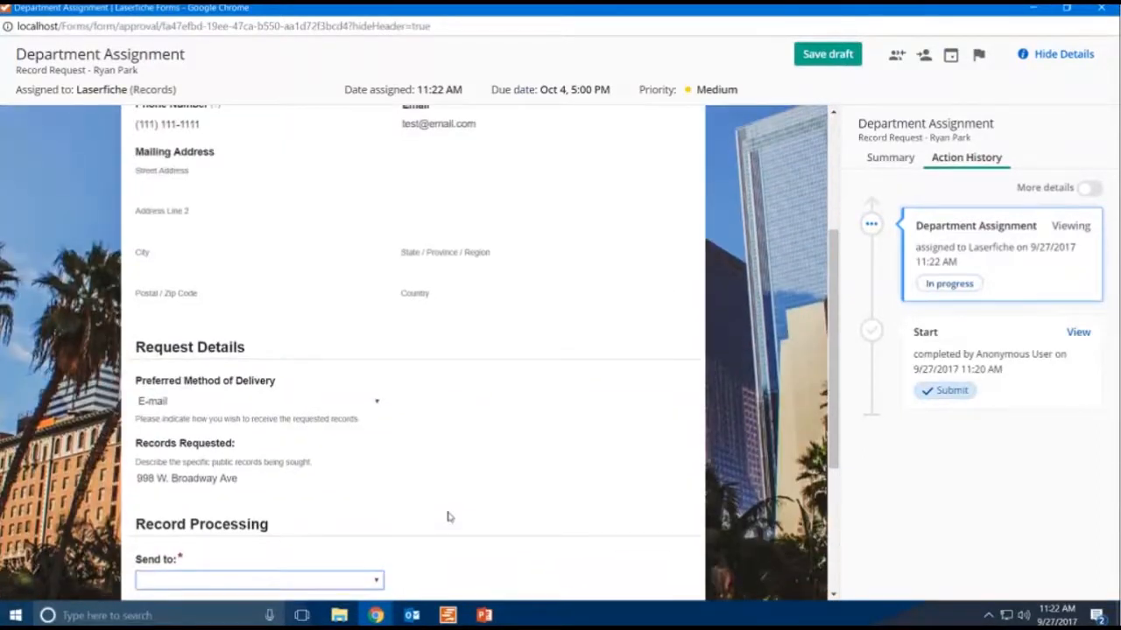
pyautogui.scroll(-2, 447, 516)
pyautogui.click(295, 437)
pyautogui.click(262, 464)
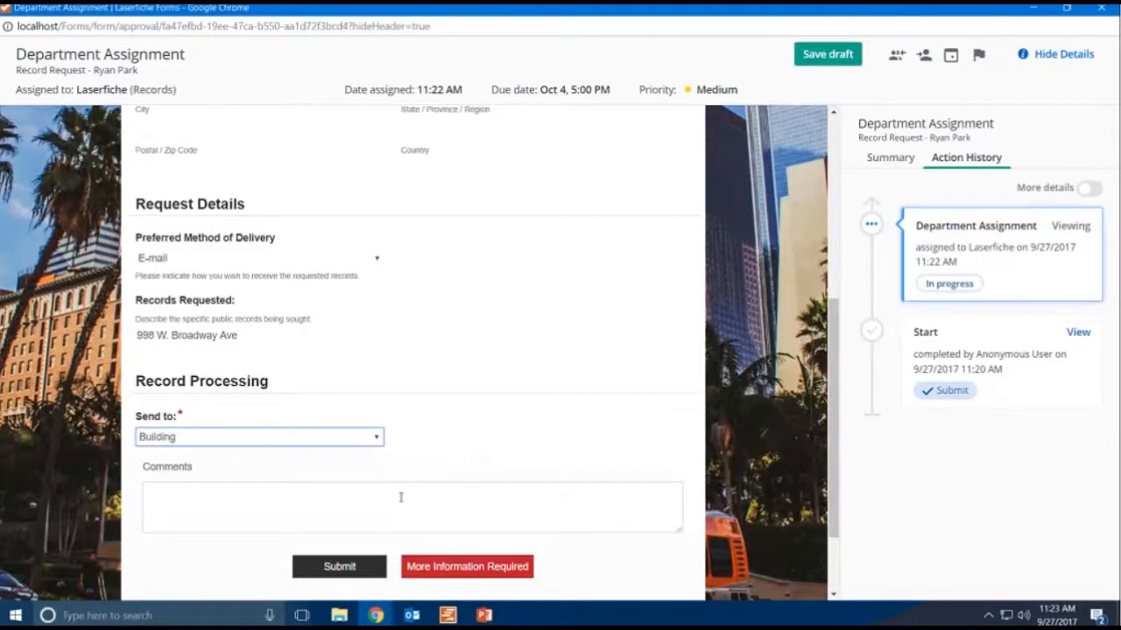
# - Enter the comment "Please review." and submit the Department Assignment task
pyautogui.click(308, 516)
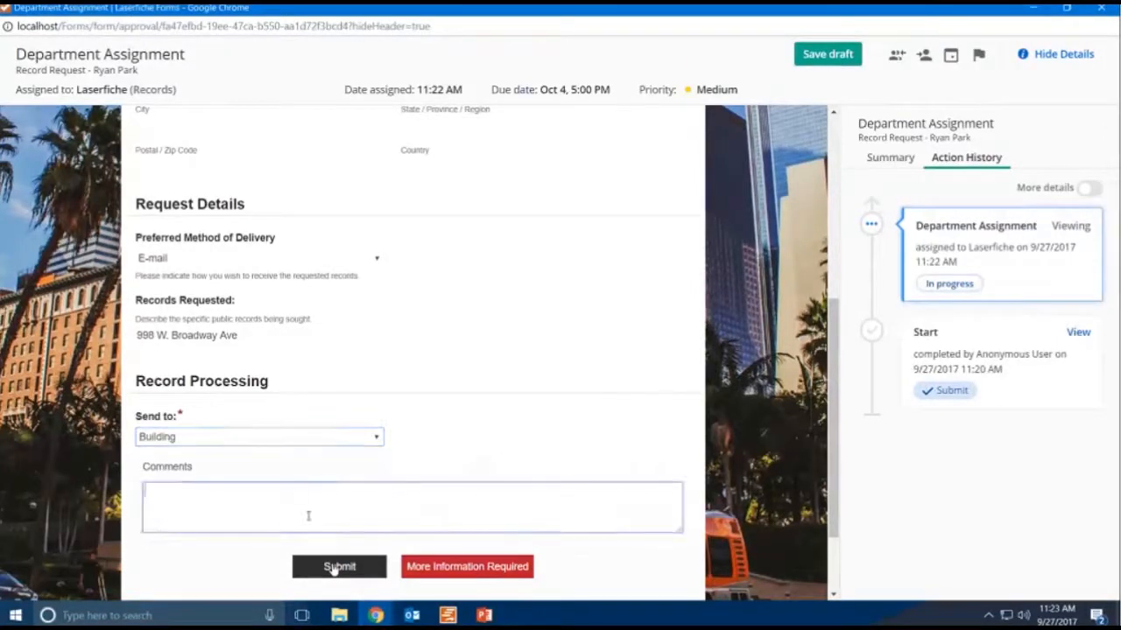
pyautogui.write('Please review.')
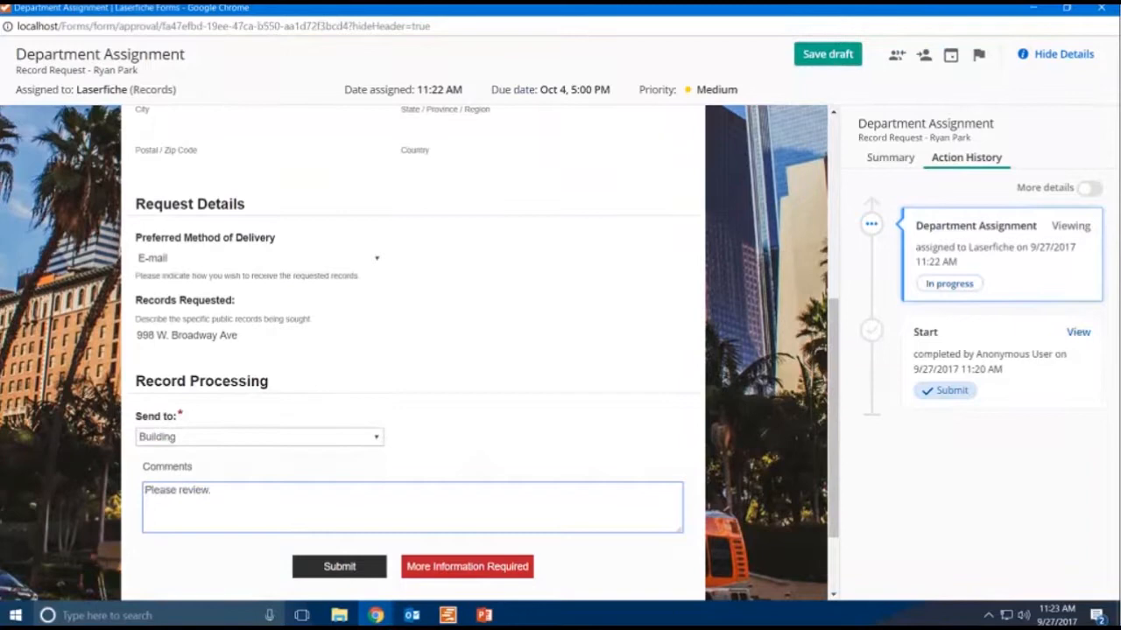
pyautogui.click(346, 569)
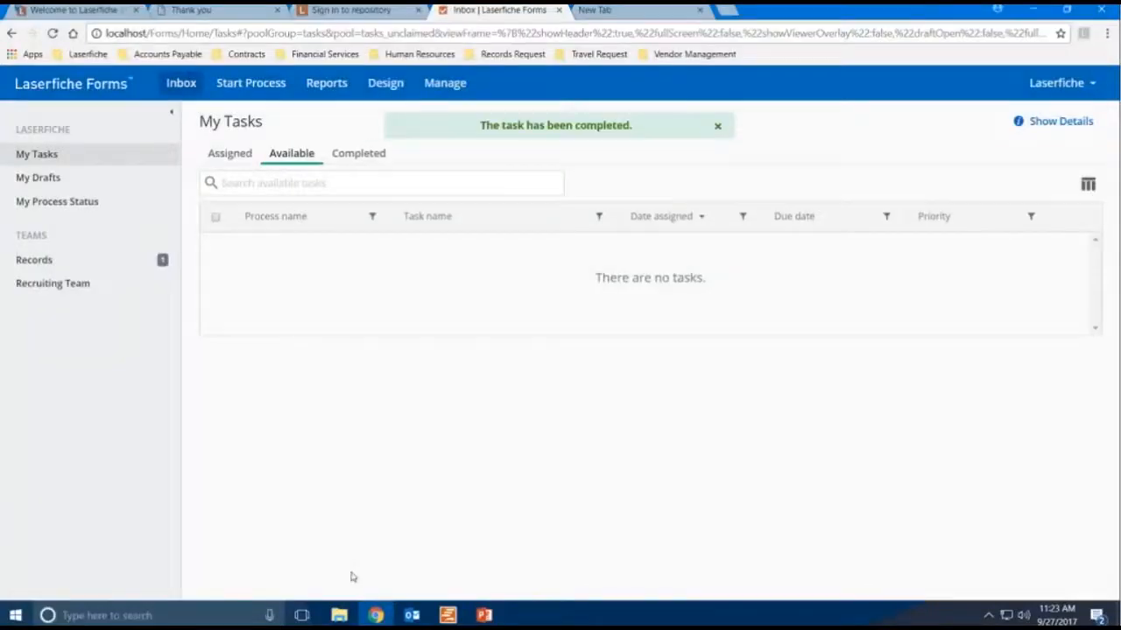
# - Switch to Outlook and run Send/Receive All Folders to fetch new mail
pyautogui.click(412, 616)
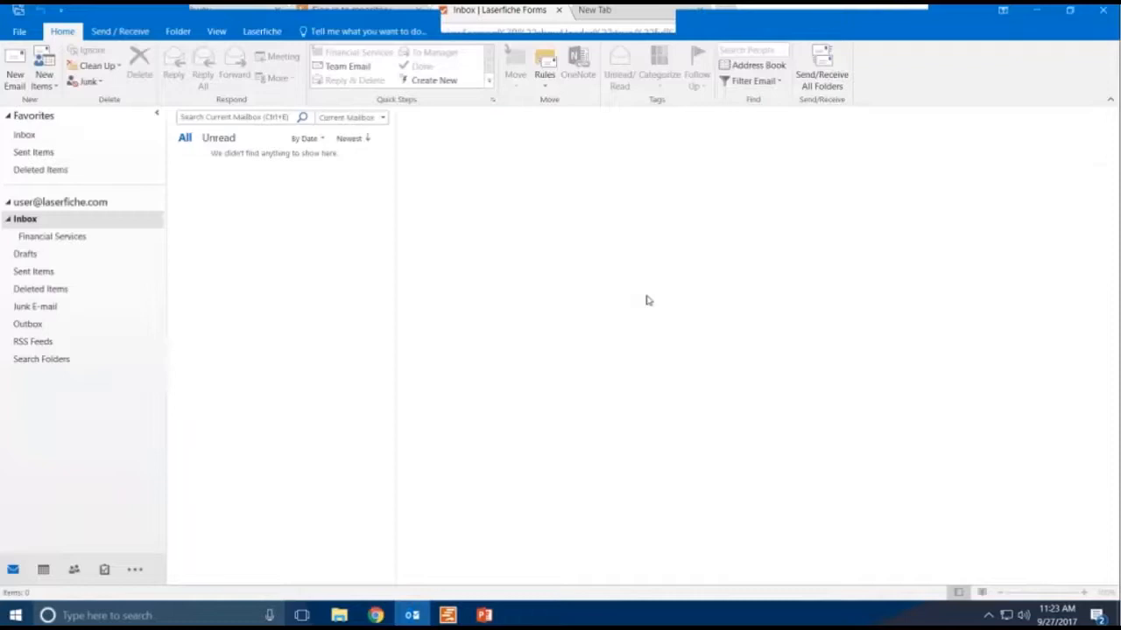
pyautogui.click(821, 80)
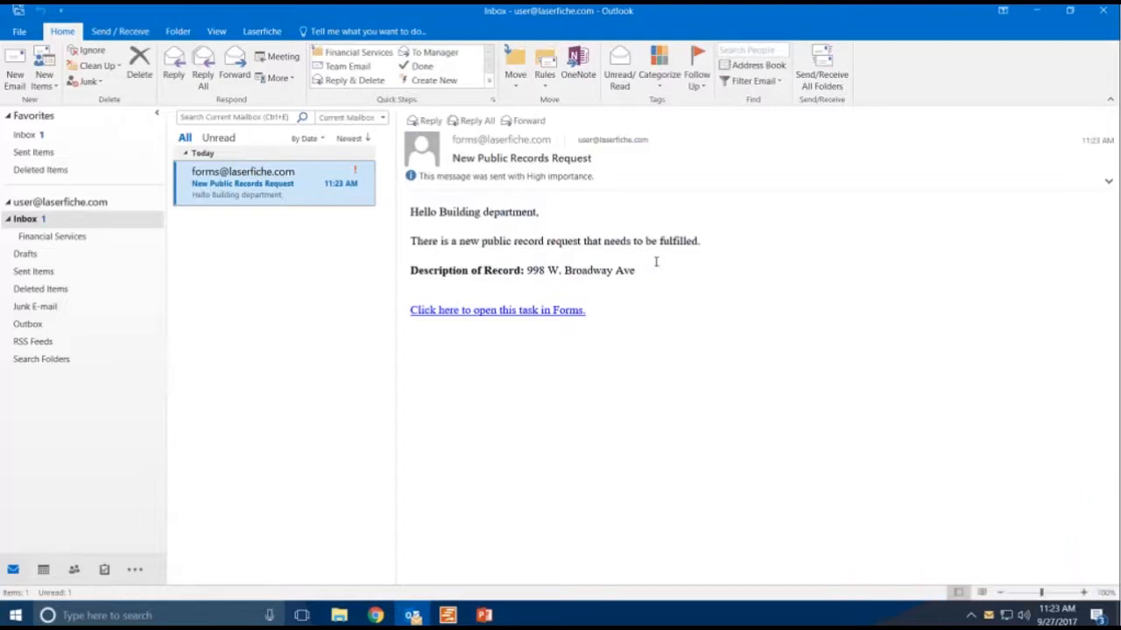
# - Follow the task link in the new records request e-mail and open the Building - Record Retrieval task
pyautogui.click(544, 312)
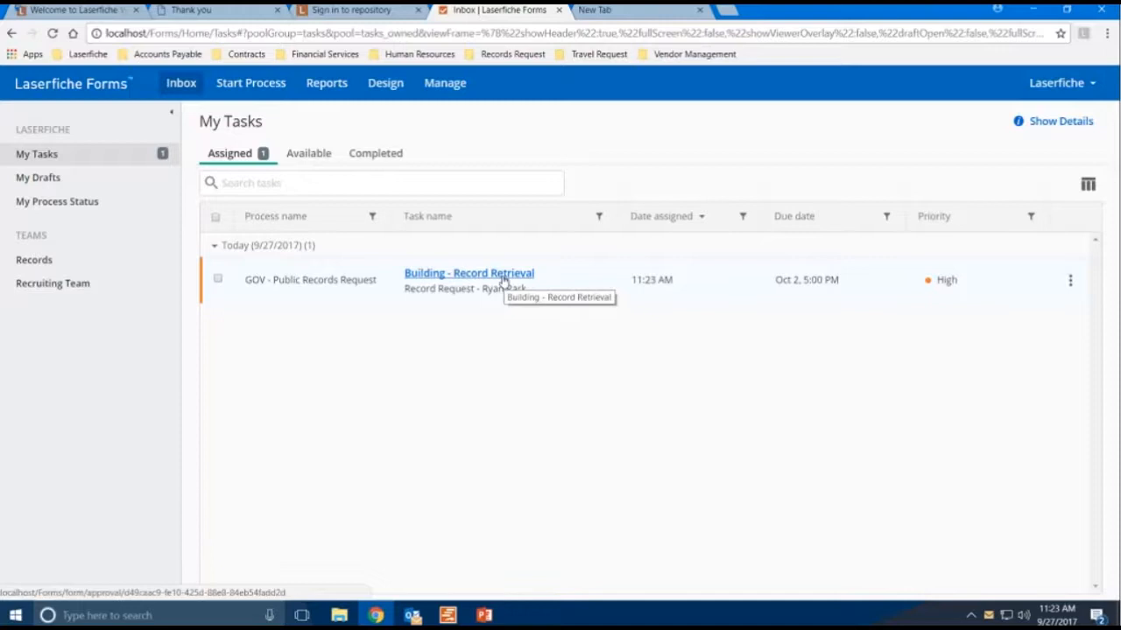
pyautogui.click(503, 277)
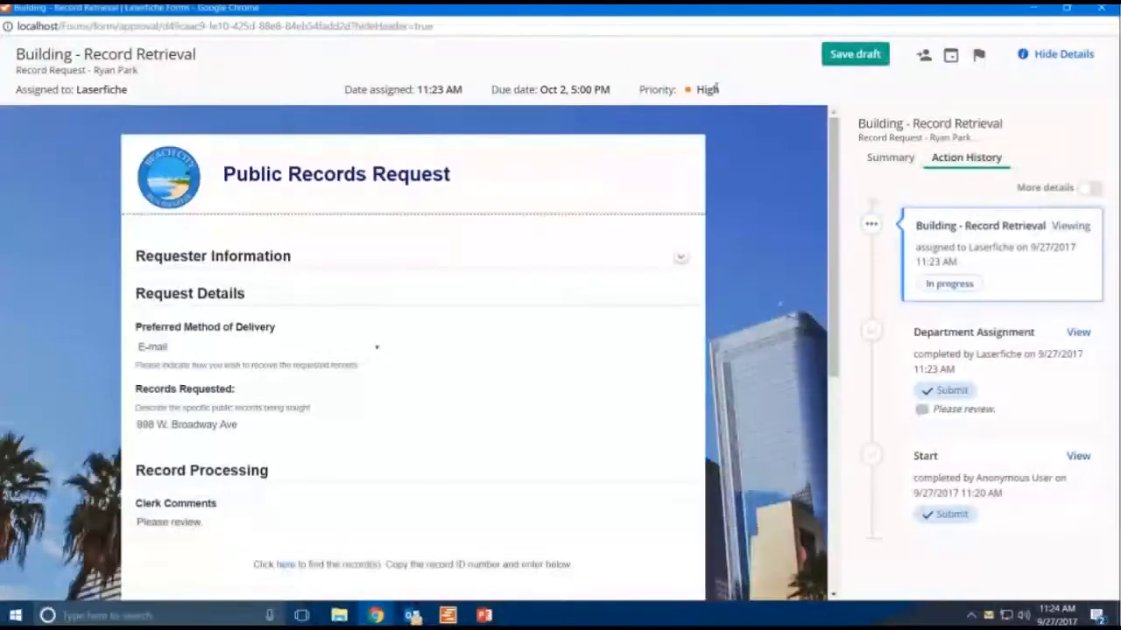
# - Review the Record Retrieval form down to the Record ID field, then minimize the task window
pyautogui.moveTo(836, 220)
pyautogui.mouseDown()
pyautogui.moveTo(840, 293)
pyautogui.moveTo(846, 215)
pyautogui.mouseUp()
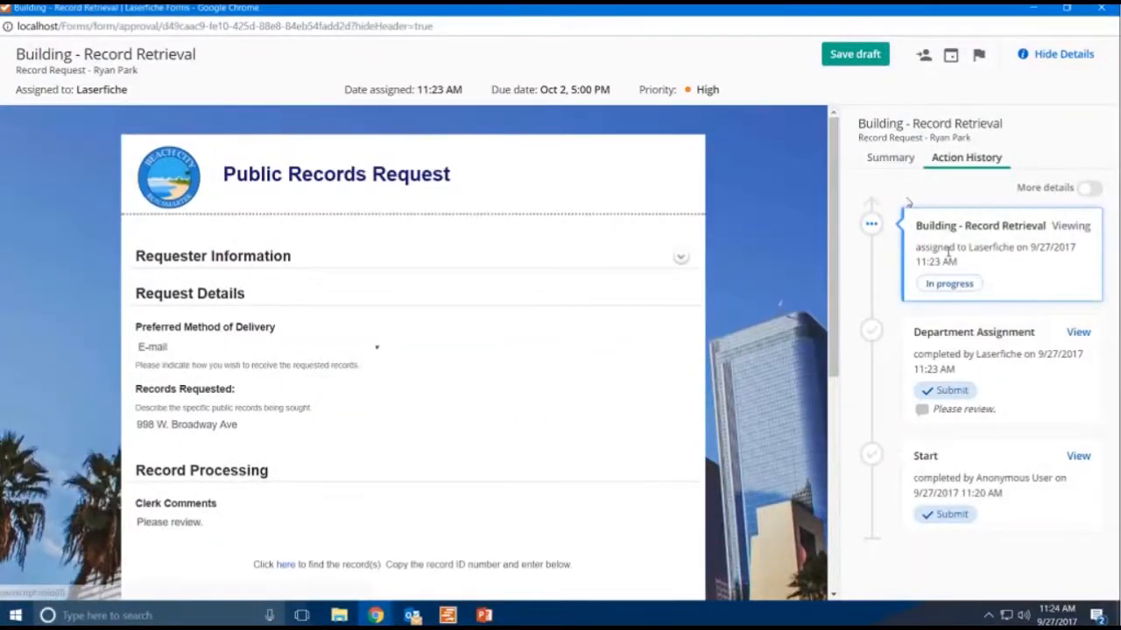
pyautogui.scroll(-3, 637, 298)
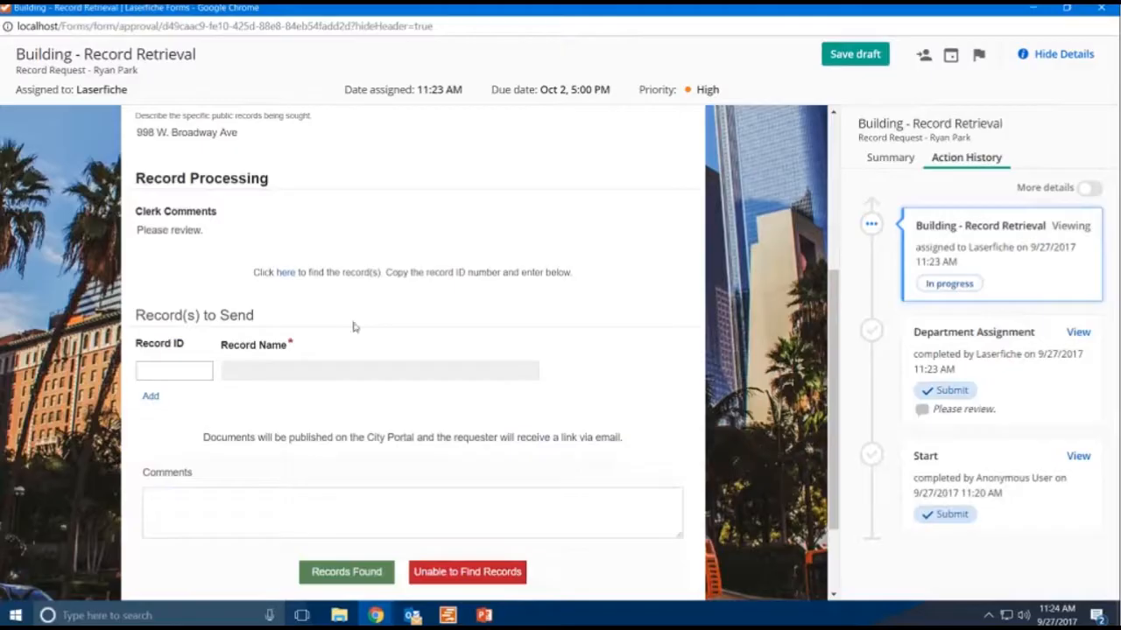
pyautogui.click(197, 372)
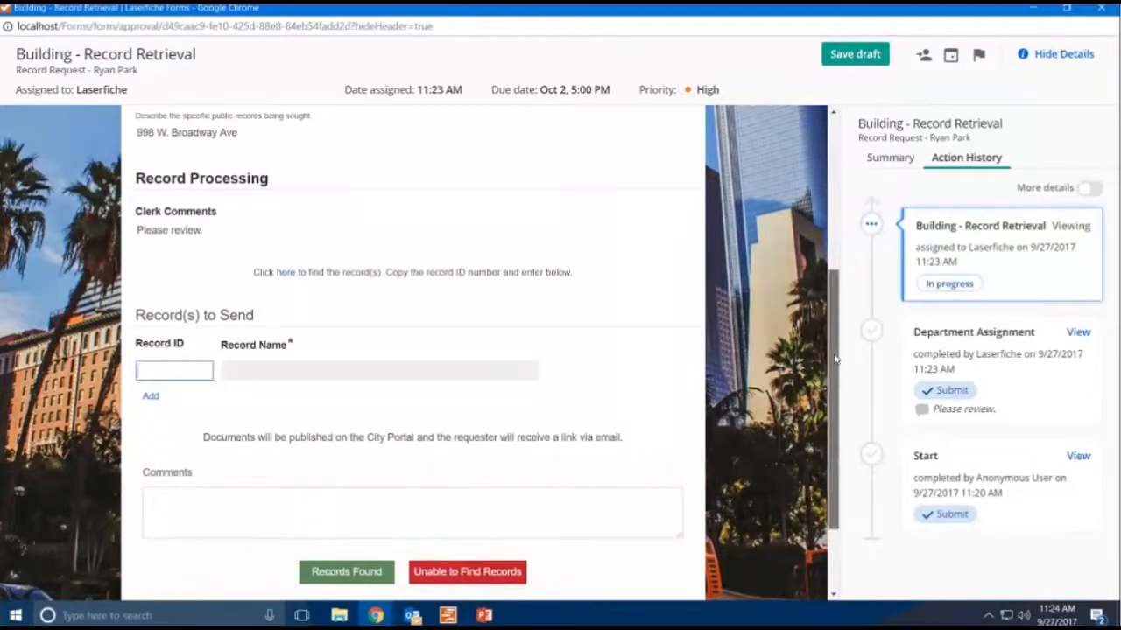
pyautogui.moveTo(829, 361); pyautogui.dragTo(826, 309)
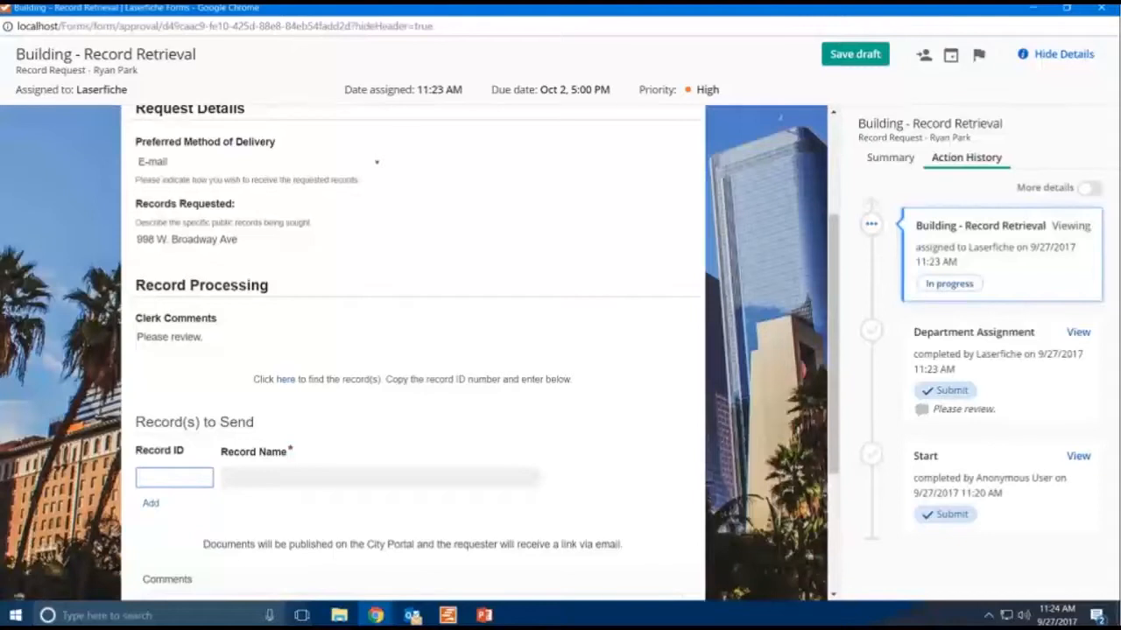
pyautogui.click(1039, 11)
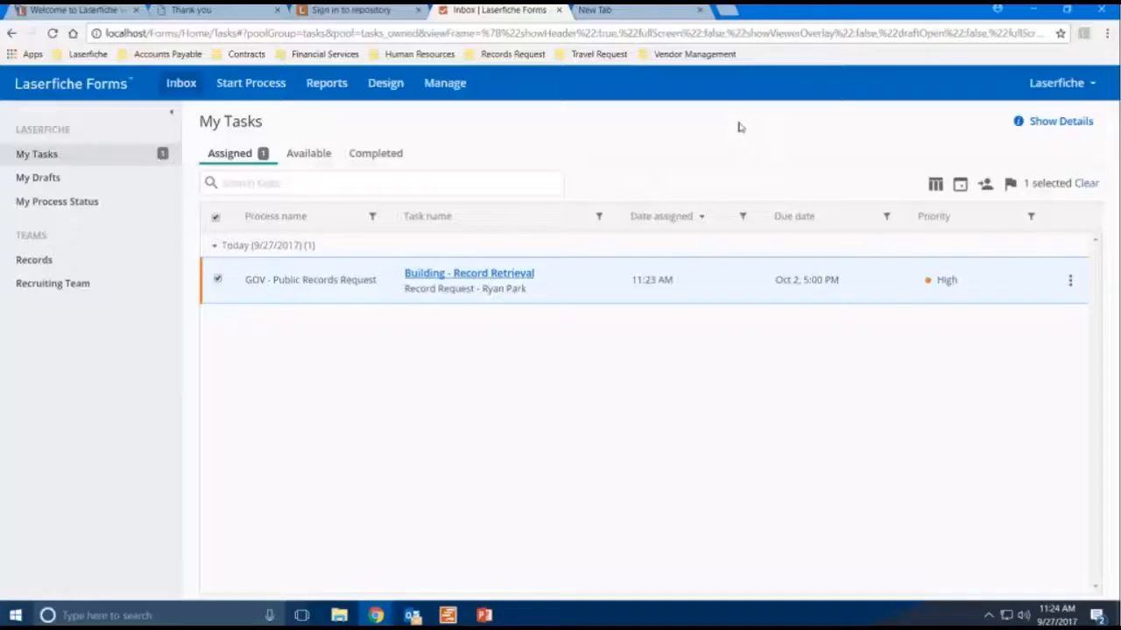
# - Switch to the repository tab and sign in with the prefilled clerk account
pyautogui.click(336, 12)
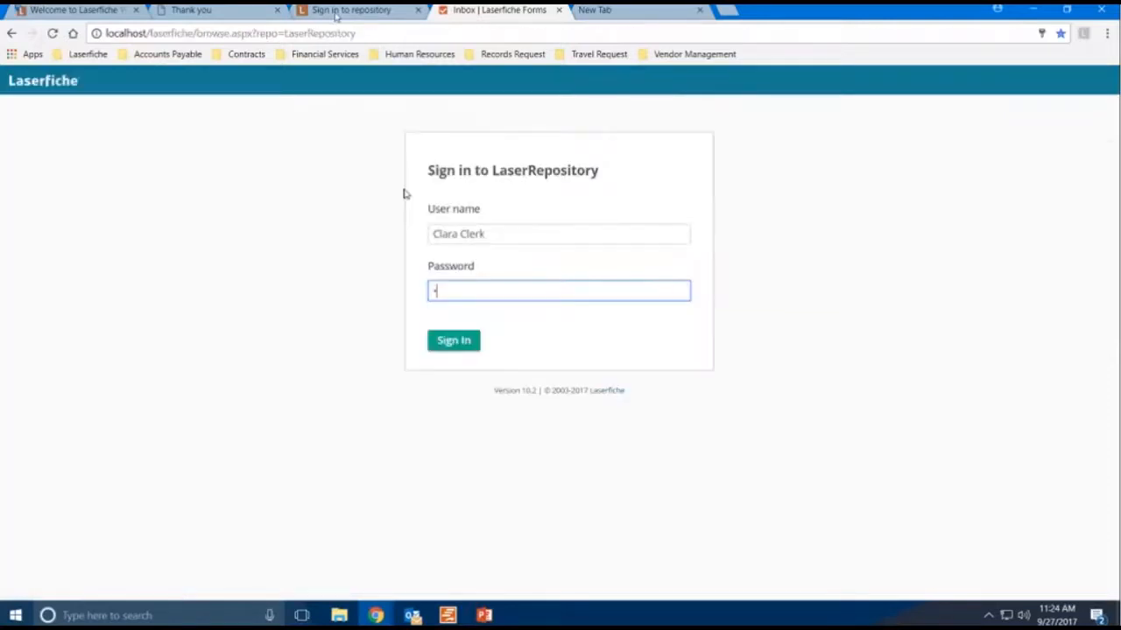
pyautogui.click(456, 348)
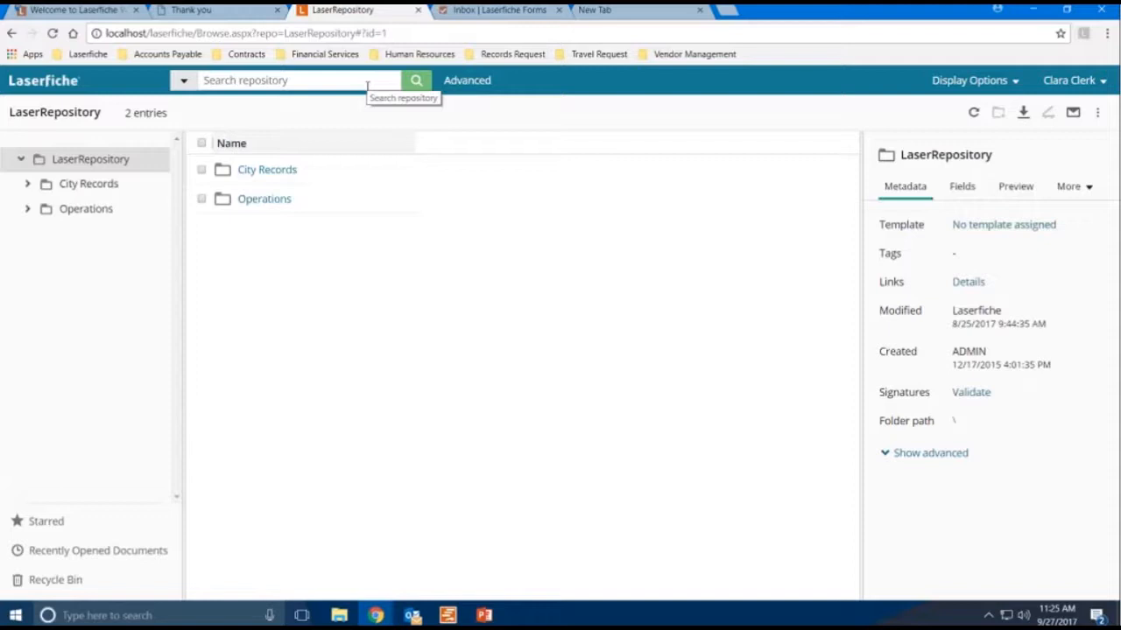
# - Browse into City Records > Building Permits and scroll through the permit list
pyautogui.doubleClick(260, 172)
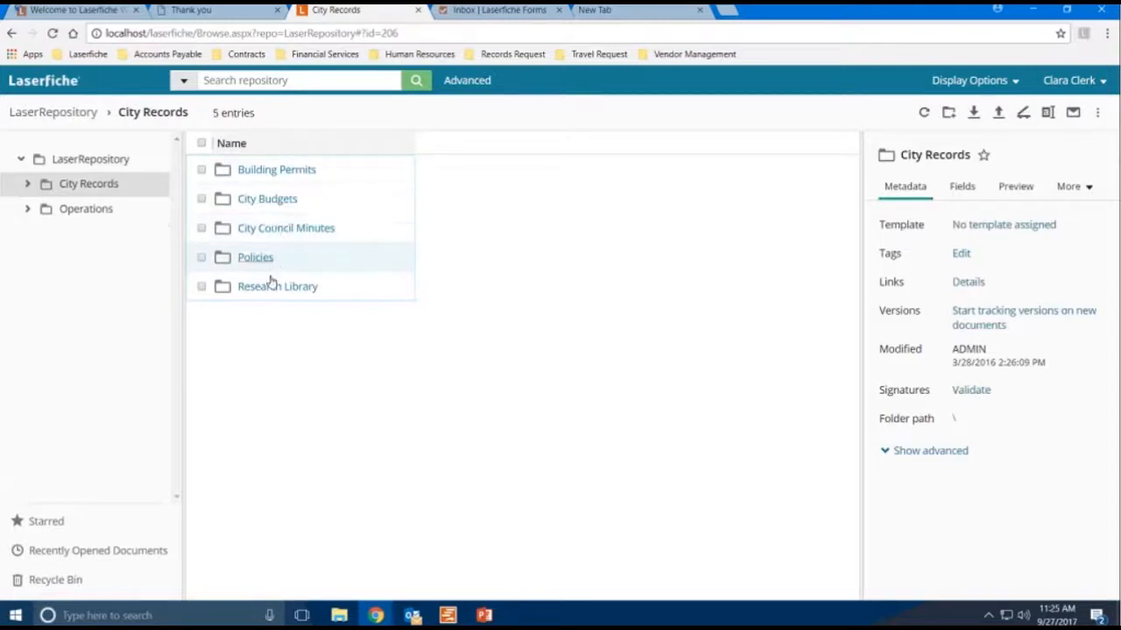
pyautogui.click(277, 172)
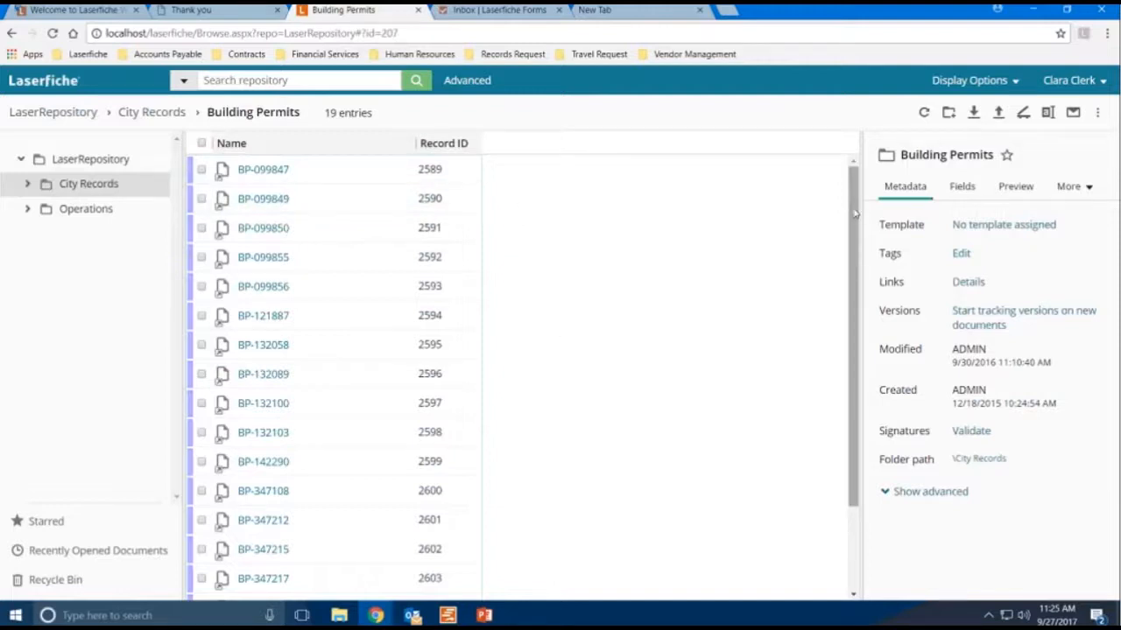
pyautogui.moveTo(855, 213); pyautogui.dragTo(855, 295)
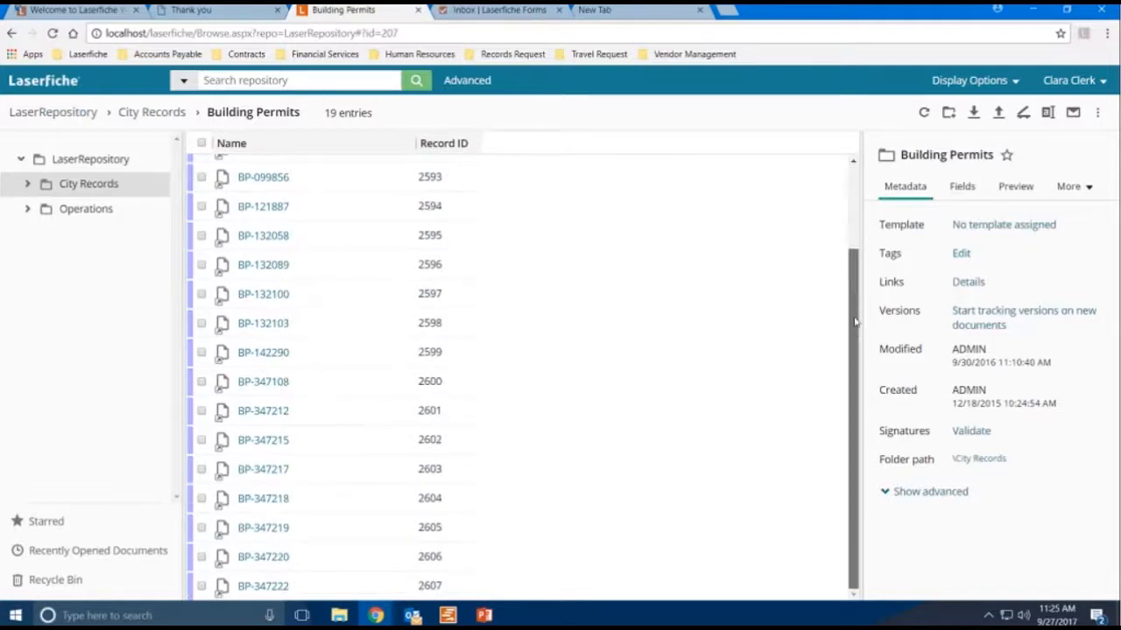
pyautogui.moveTo(856, 323); pyautogui.dragTo(835, 172)
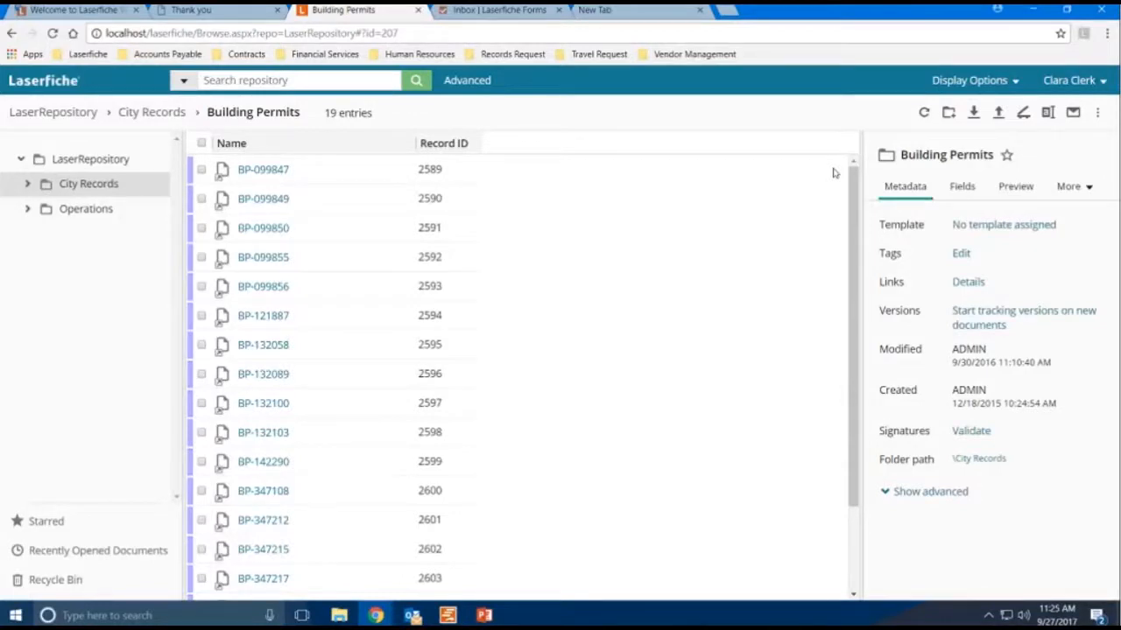
pyautogui.click(345, 82)
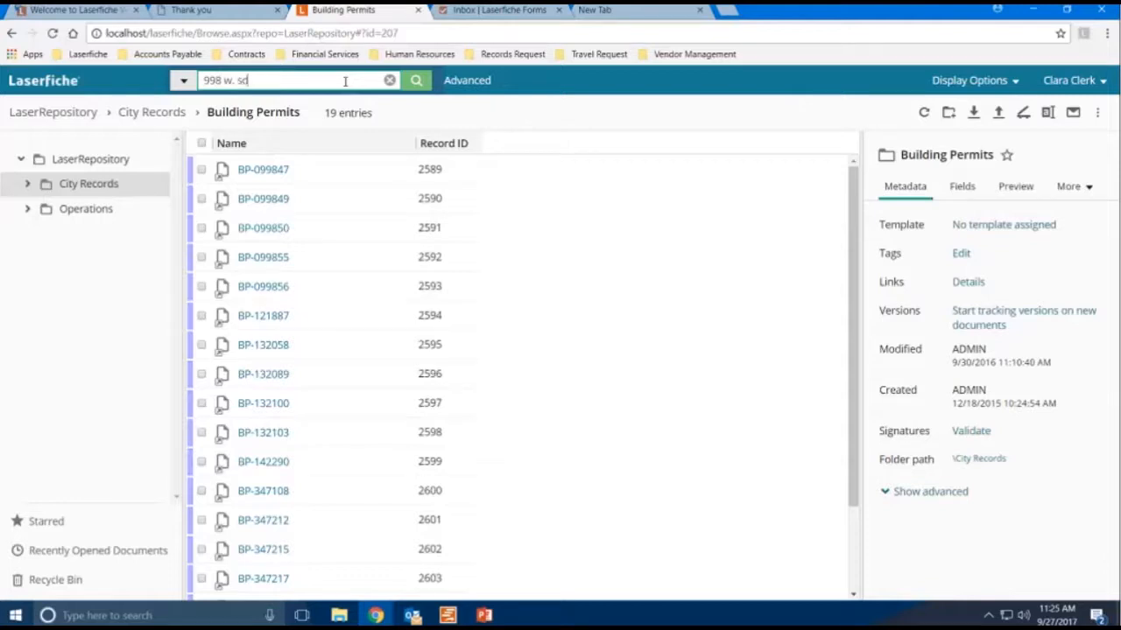
pyautogui.click(419, 81)
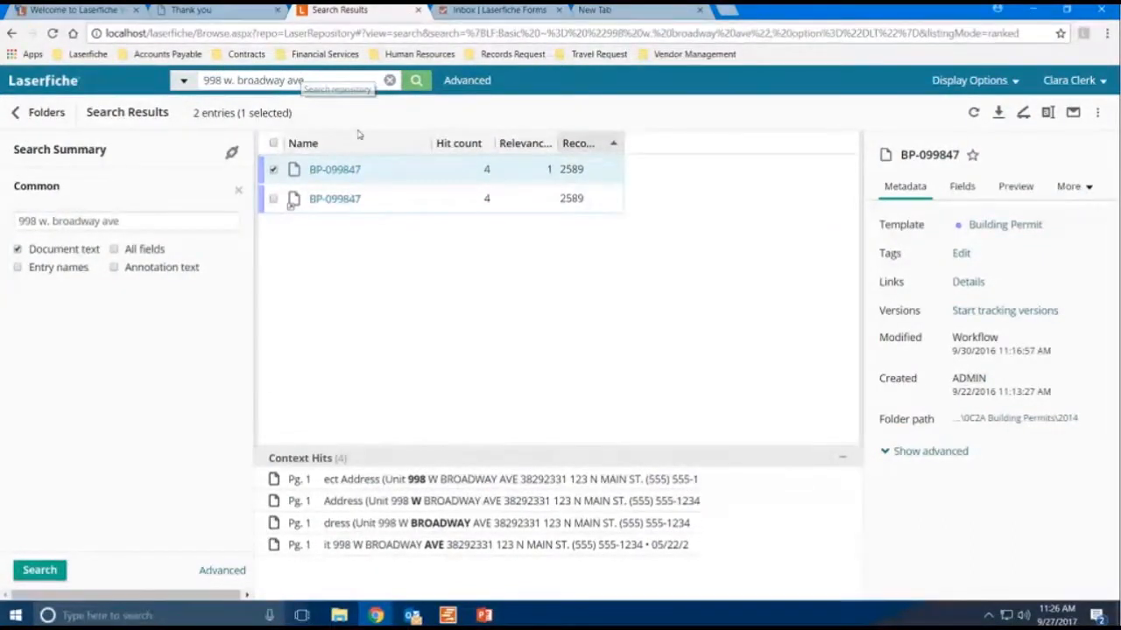
# - Examine the search scope options and the first result's preview and field values
pyautogui.click(184, 83)
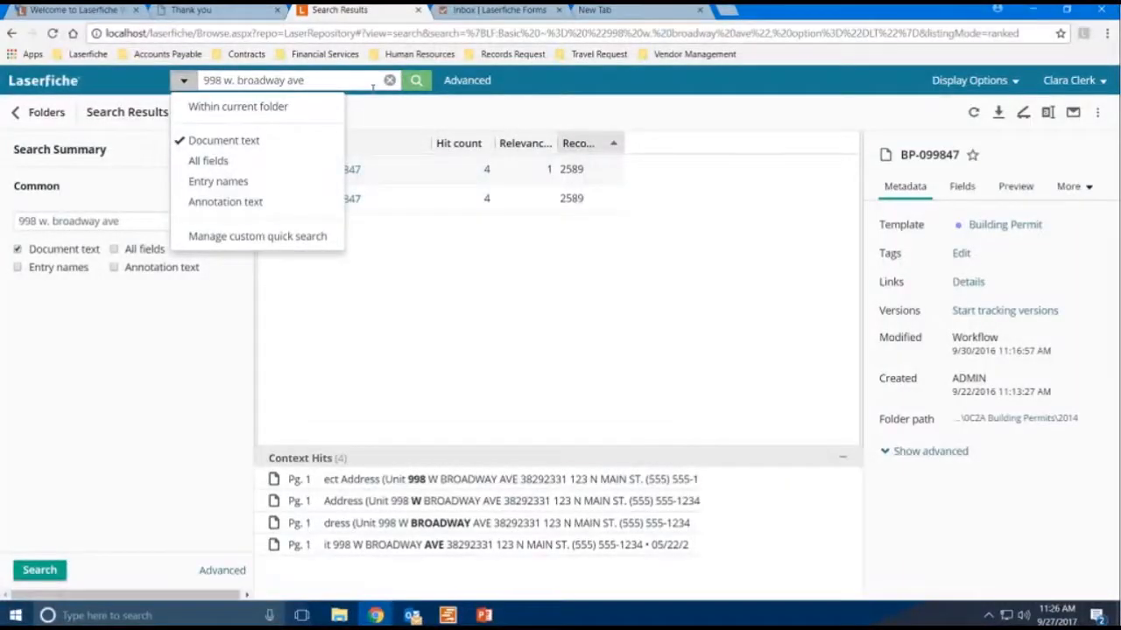
pyautogui.click(372, 84)
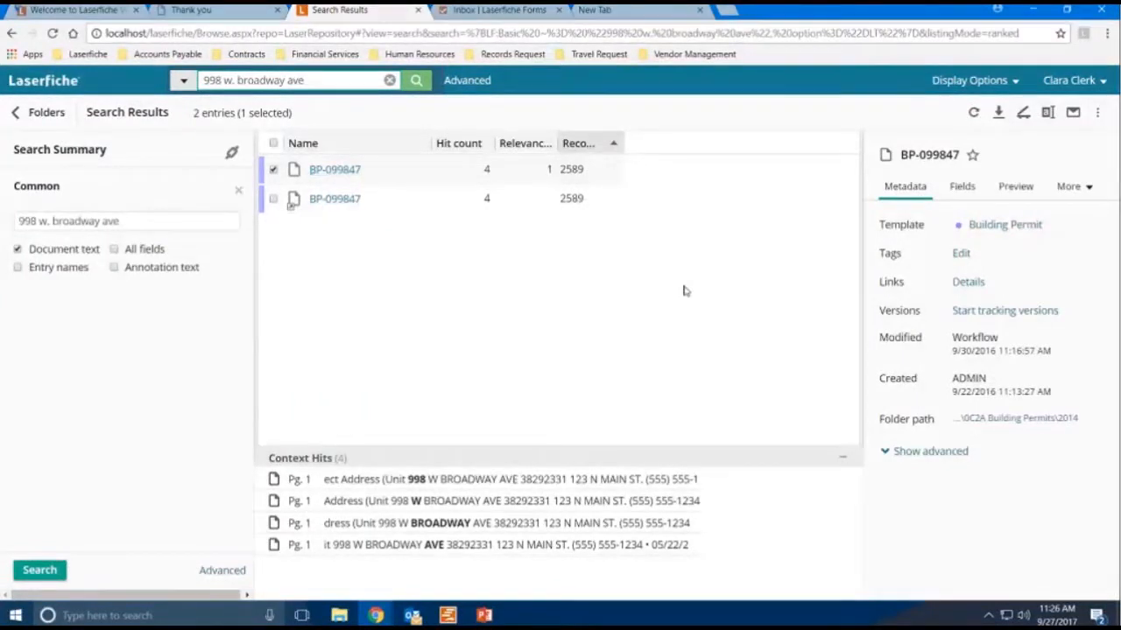
pyautogui.click(1014, 187)
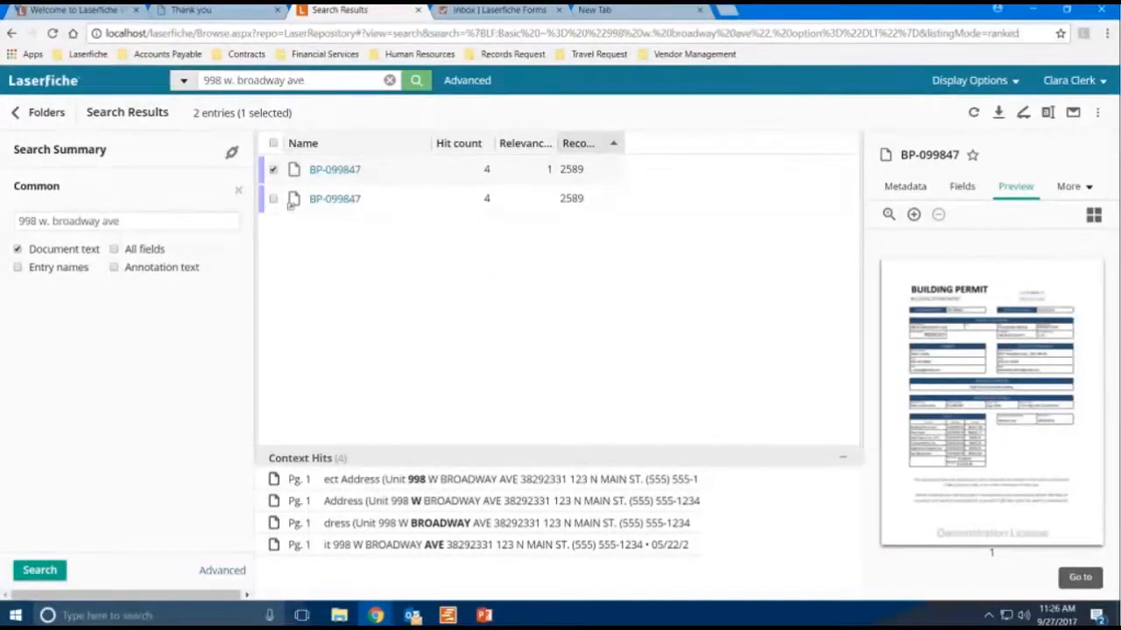
pyautogui.click(960, 187)
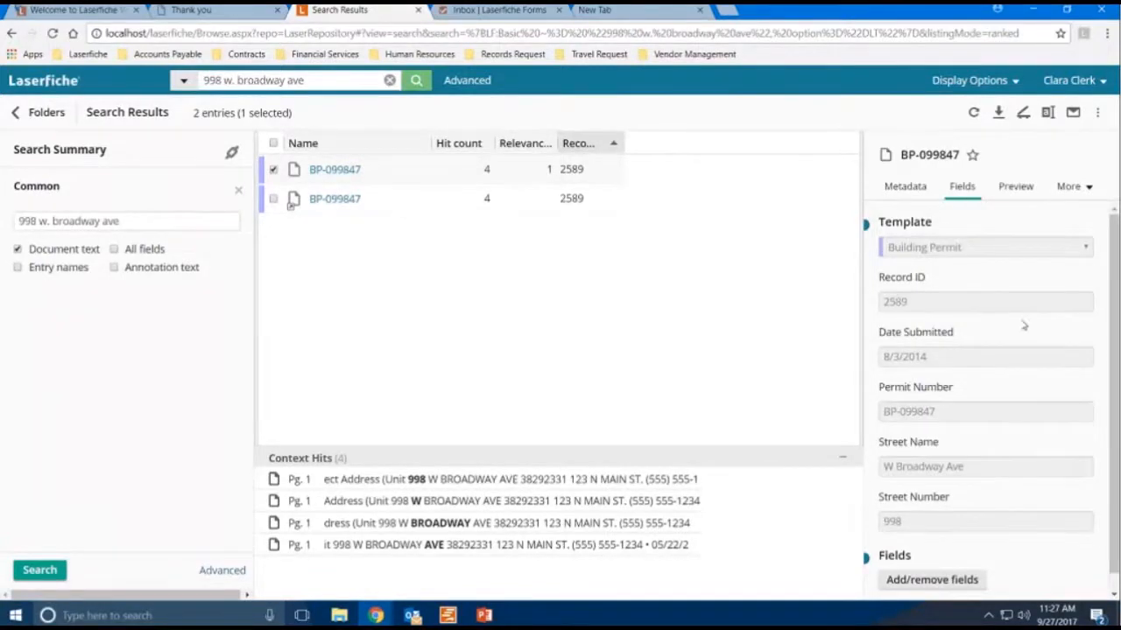
pyautogui.scroll(-1, 1024, 325)
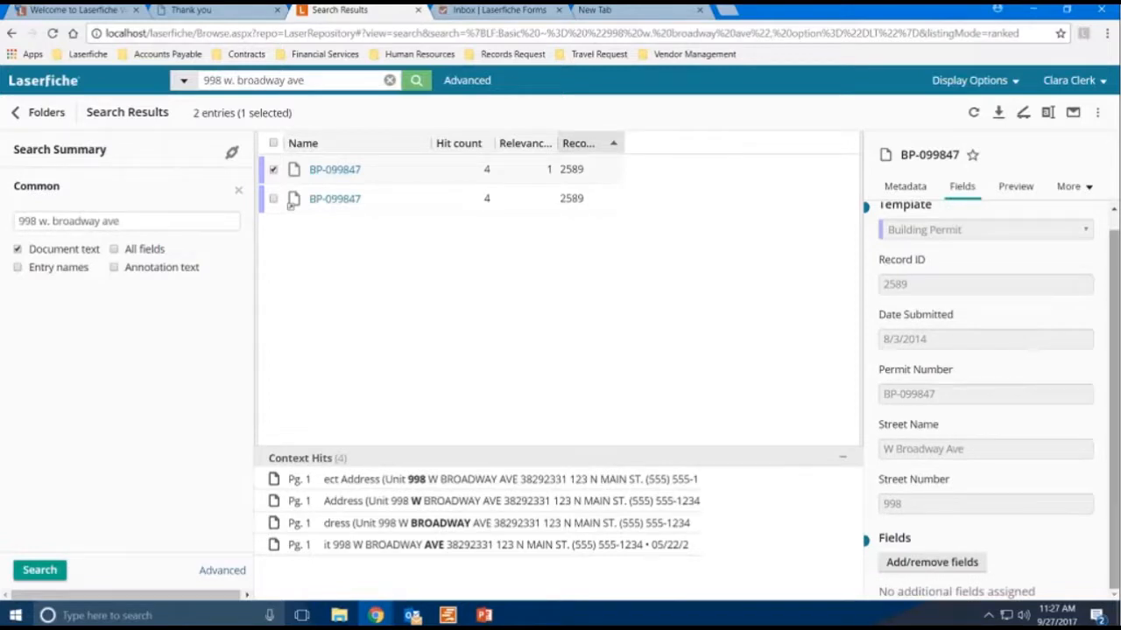
pyautogui.scroll(1, 1113, 386)
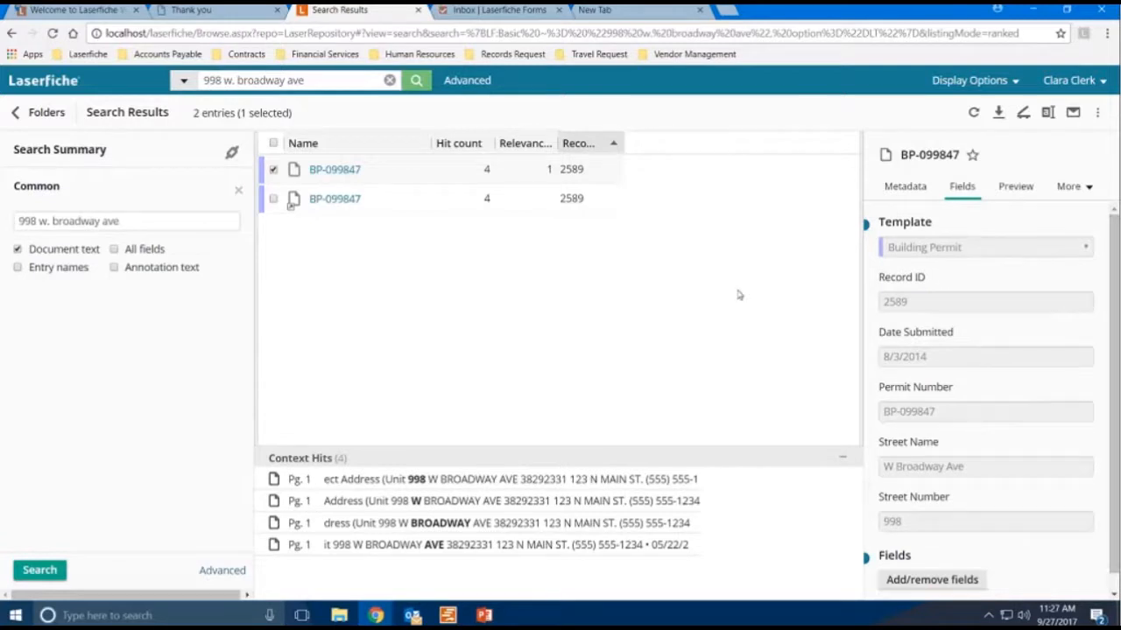
pyautogui.click(1026, 192)
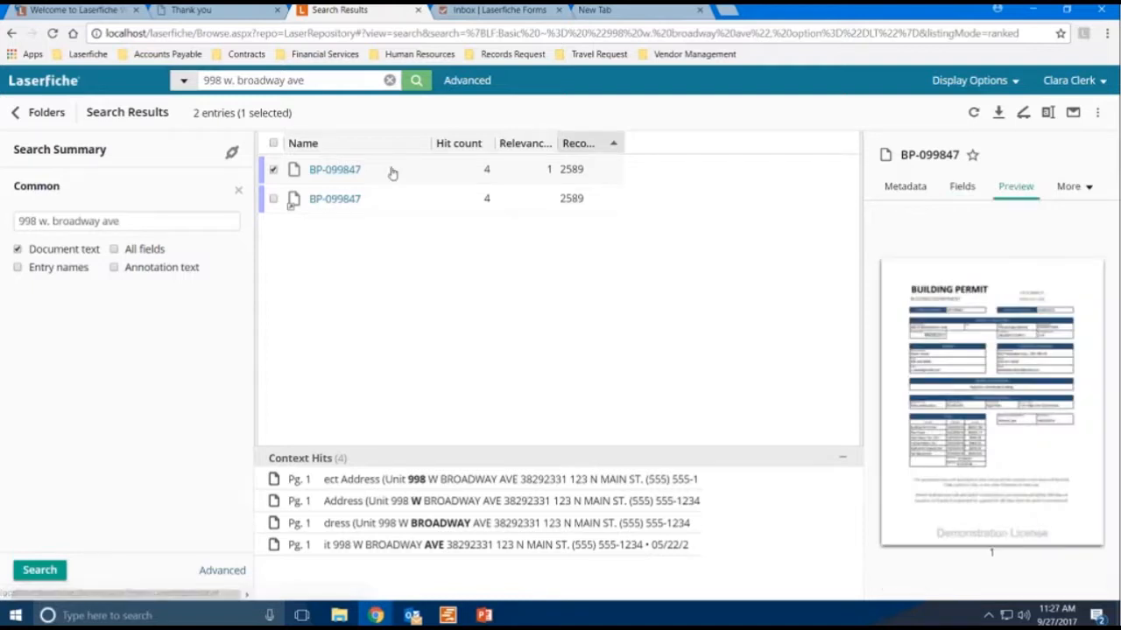
# - Open the BP-099847 document, clear its in-document search, and scroll the permit page
pyautogui.click(338, 171)
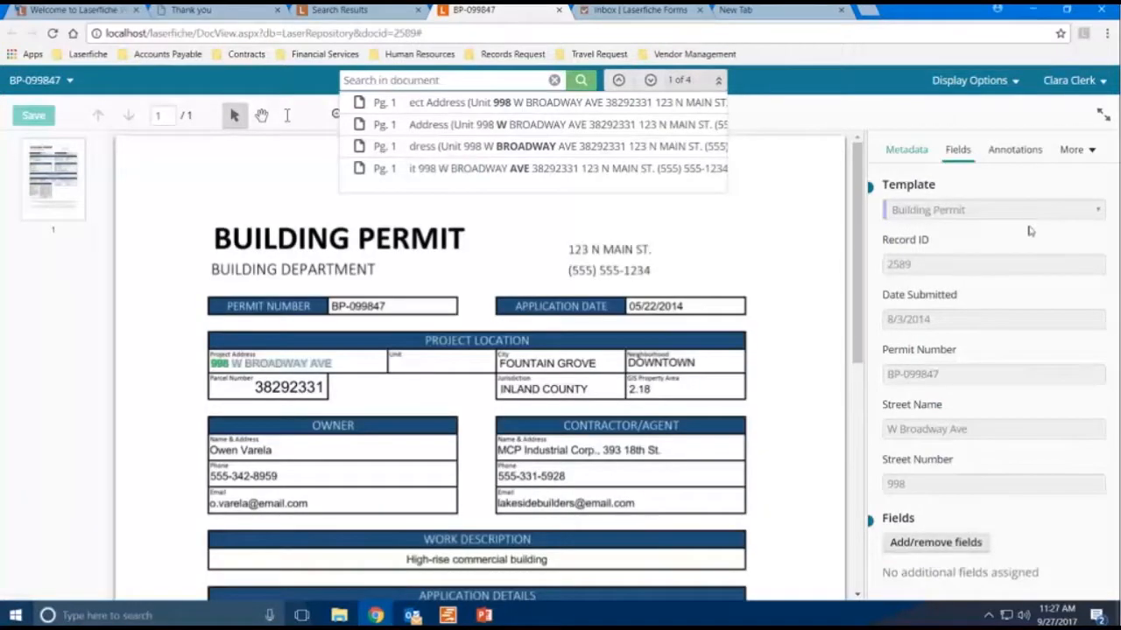
pyautogui.click(554, 81)
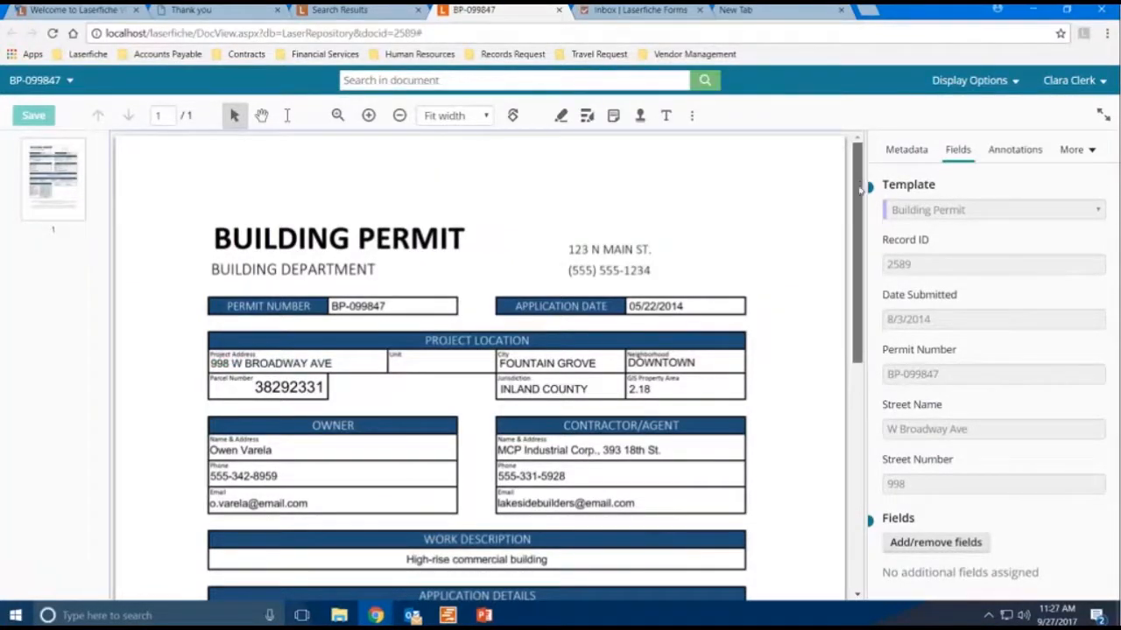
pyautogui.moveTo(860, 184); pyautogui.dragTo(859, 211)
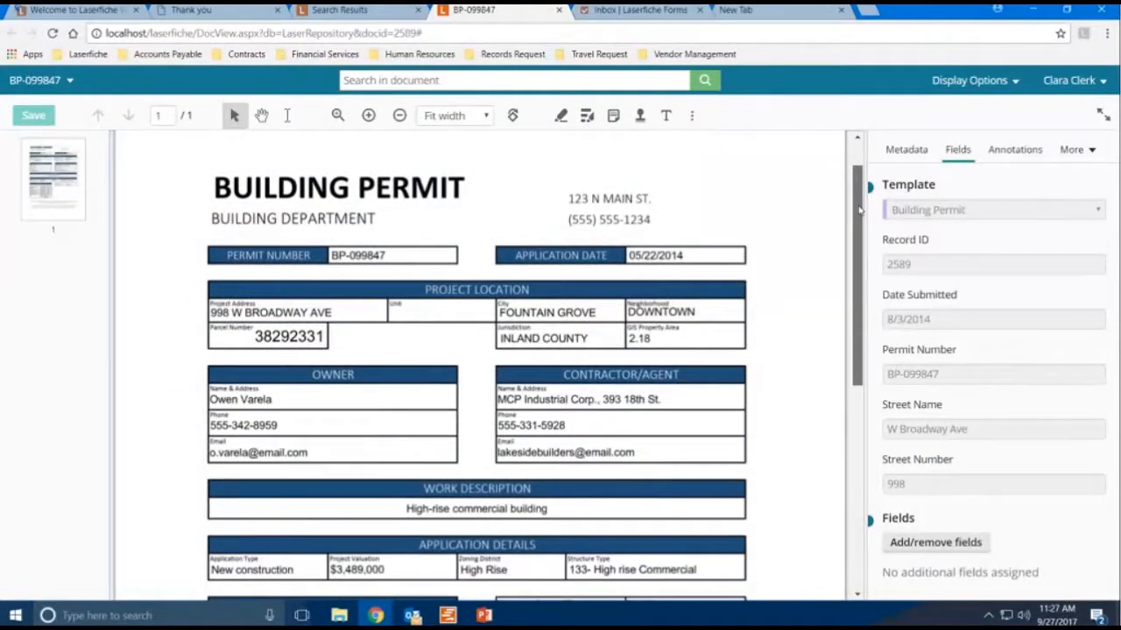
# - Redact the fees table on the permit and save the document
pyautogui.moveTo(864, 245); pyautogui.dragTo(880, 327)
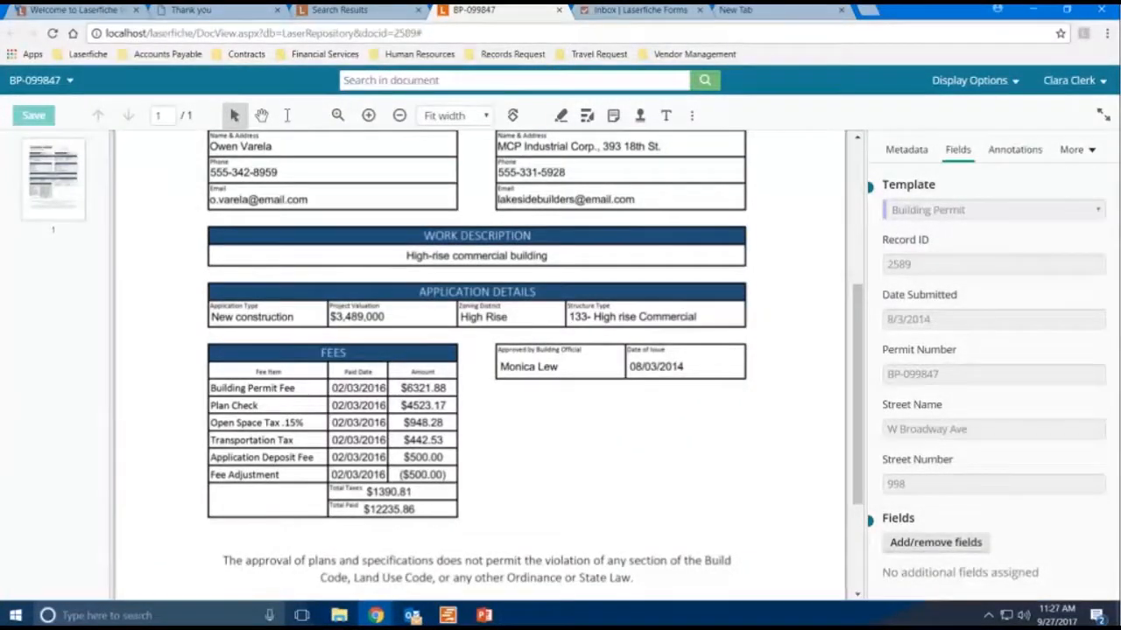
pyautogui.click(586, 116)
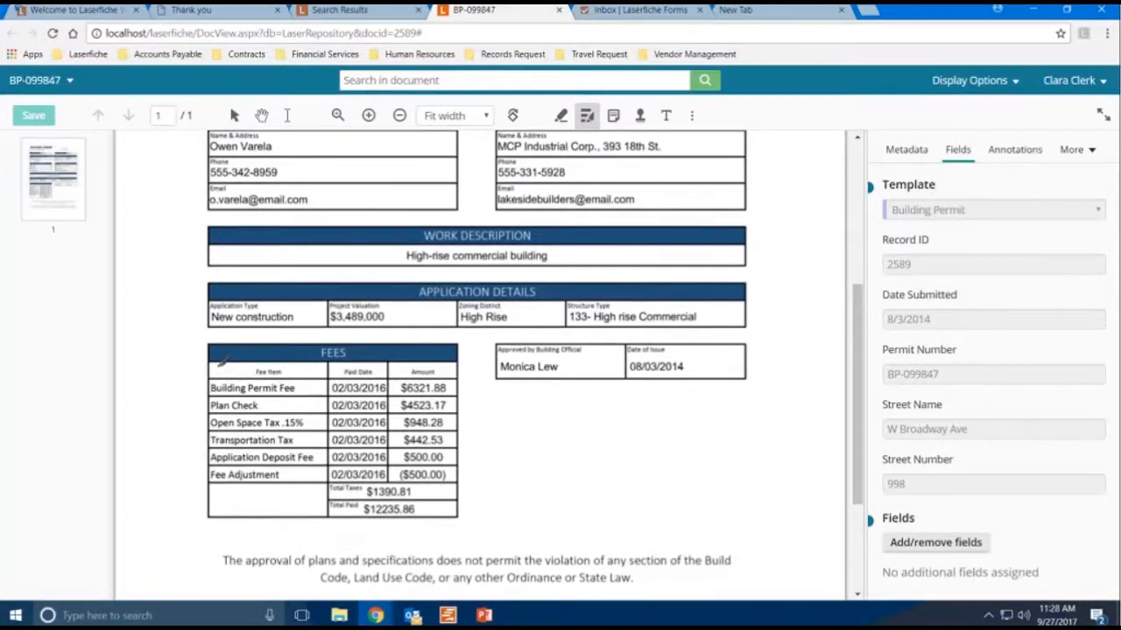
pyautogui.moveTo(292, 375)
pyautogui.mouseDown()
pyautogui.moveTo(457, 446)
pyautogui.moveTo(466, 514)
pyautogui.mouseUp()
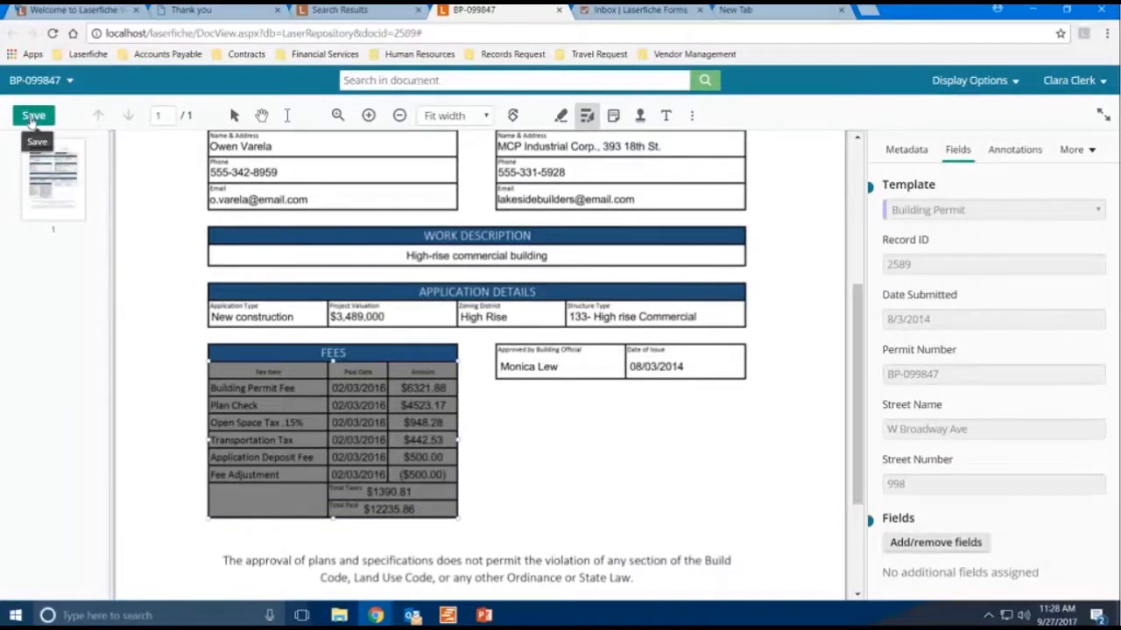
pyautogui.click(33, 118)
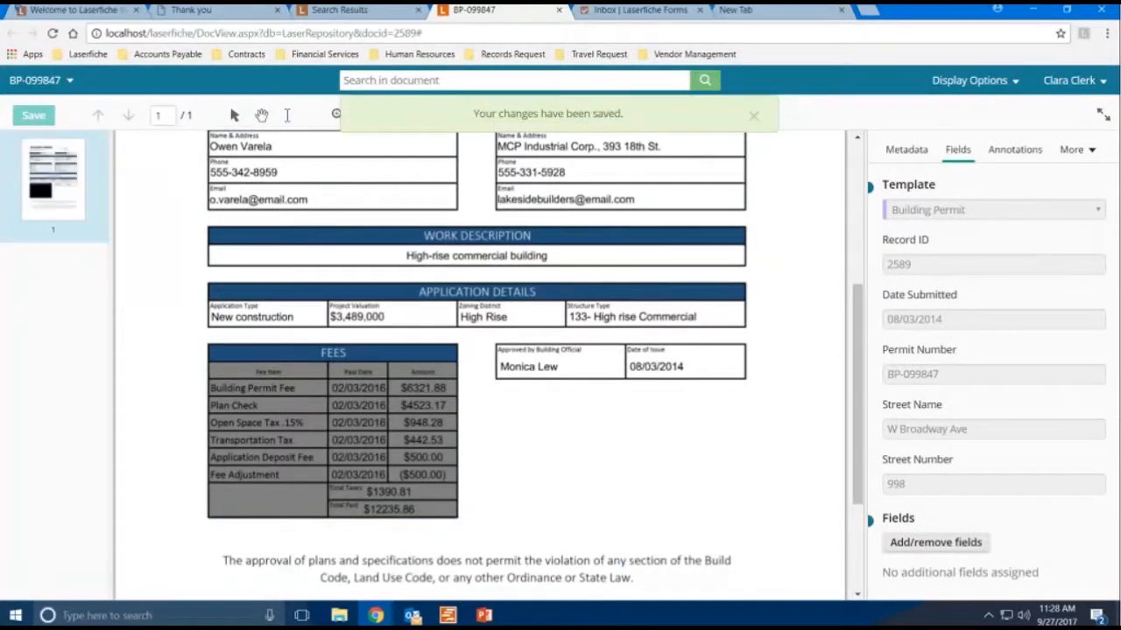
# - Review the document's annotations list and the additional panel options, returning to the fields view
pyautogui.moveTo(861, 342); pyautogui.dragTo(860, 199)
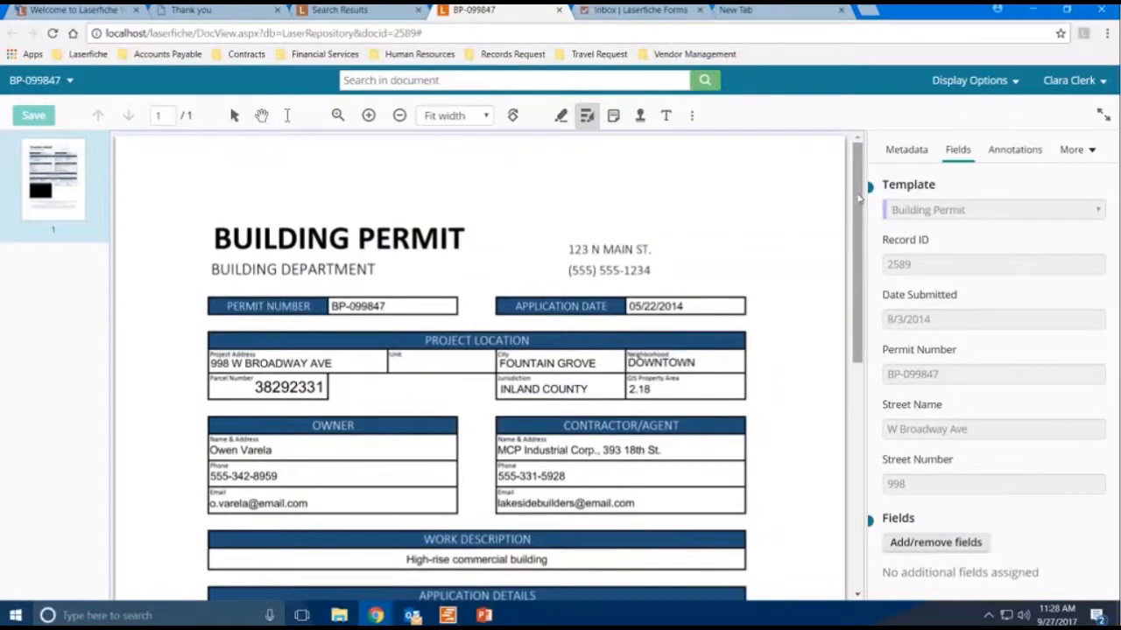
pyautogui.click(1026, 152)
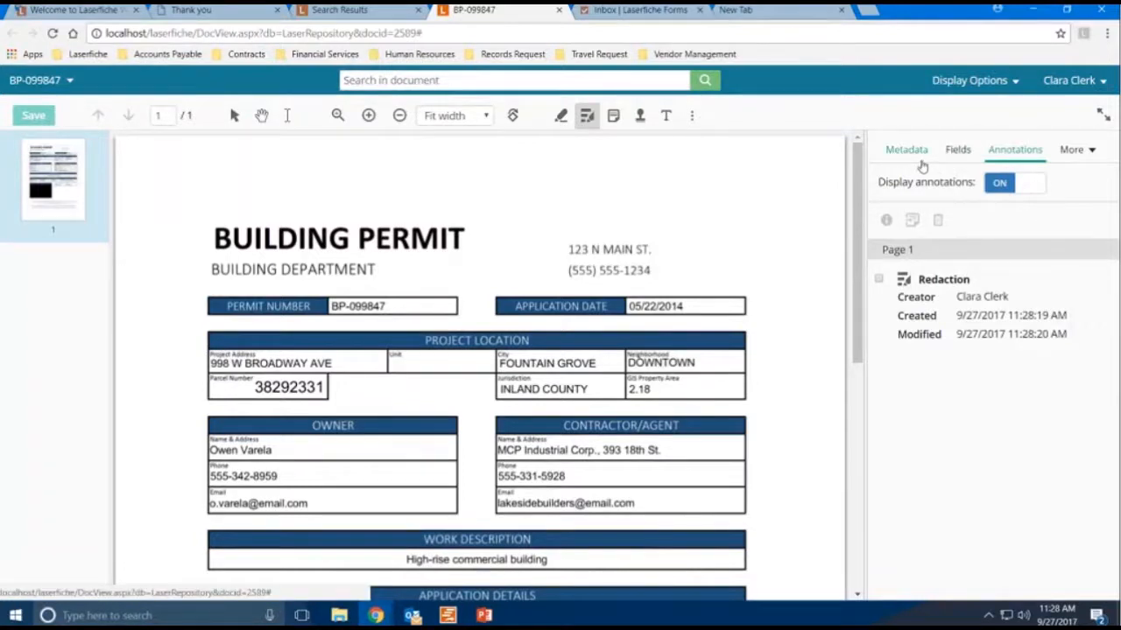
pyautogui.click(1090, 153)
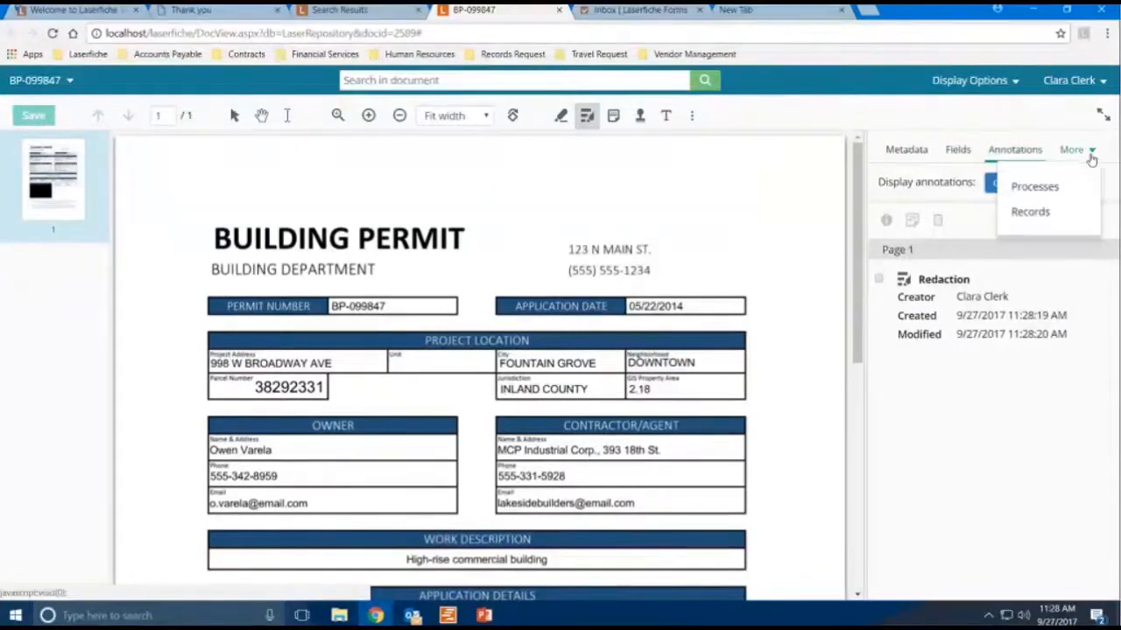
pyautogui.click(1021, 154)
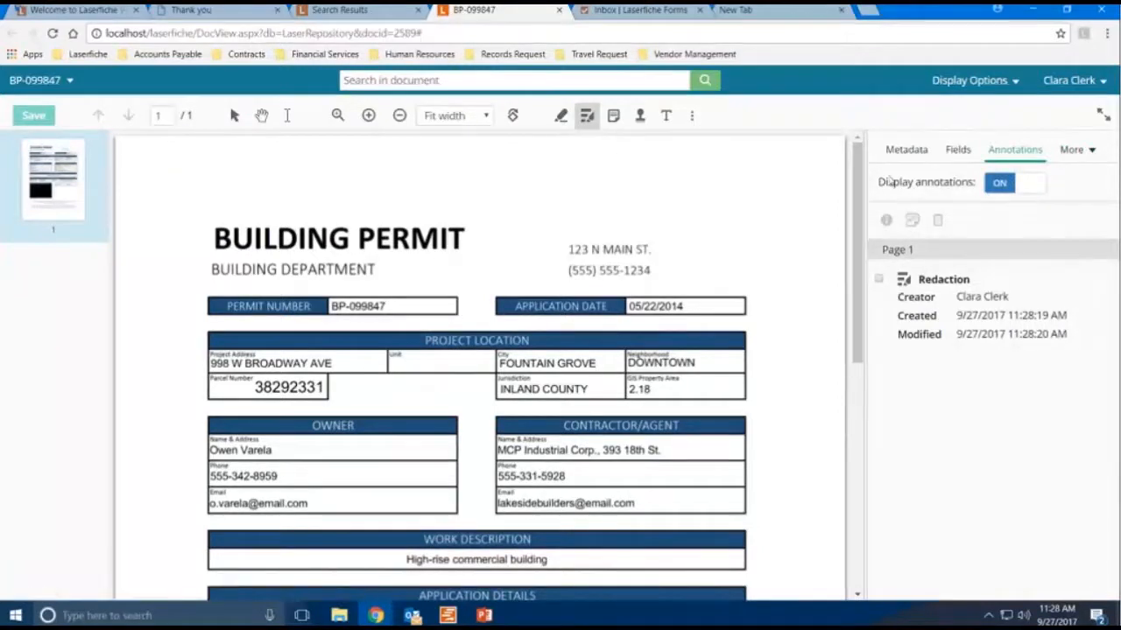
pyautogui.click(958, 150)
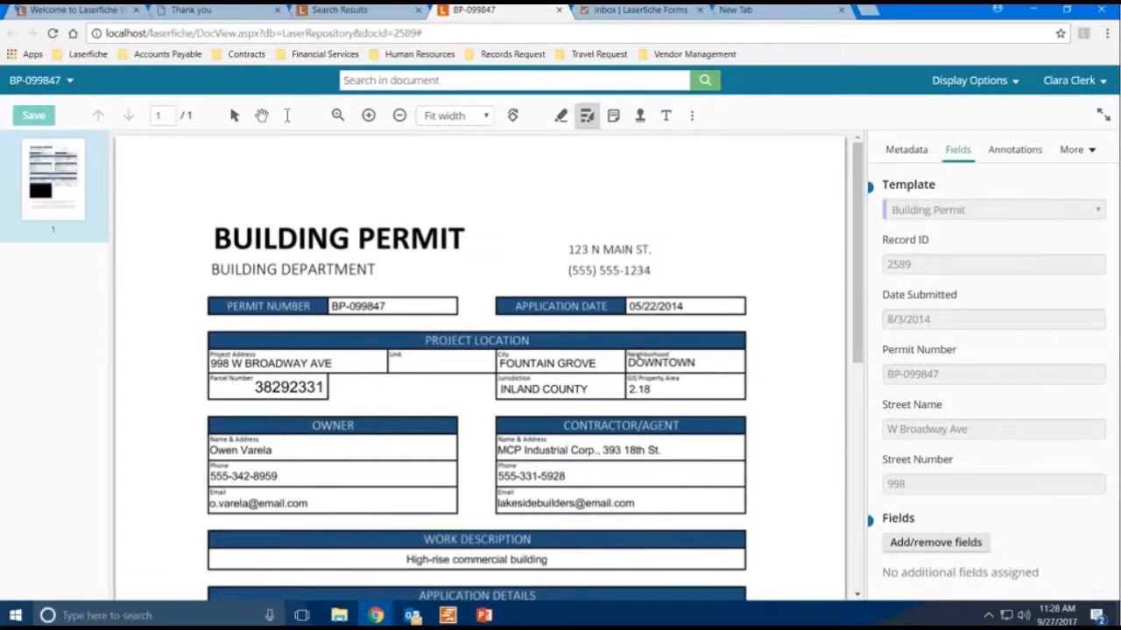
# - Open the Building - Record Retrieval task from the Forms inbox
pyautogui.click(676, 16)
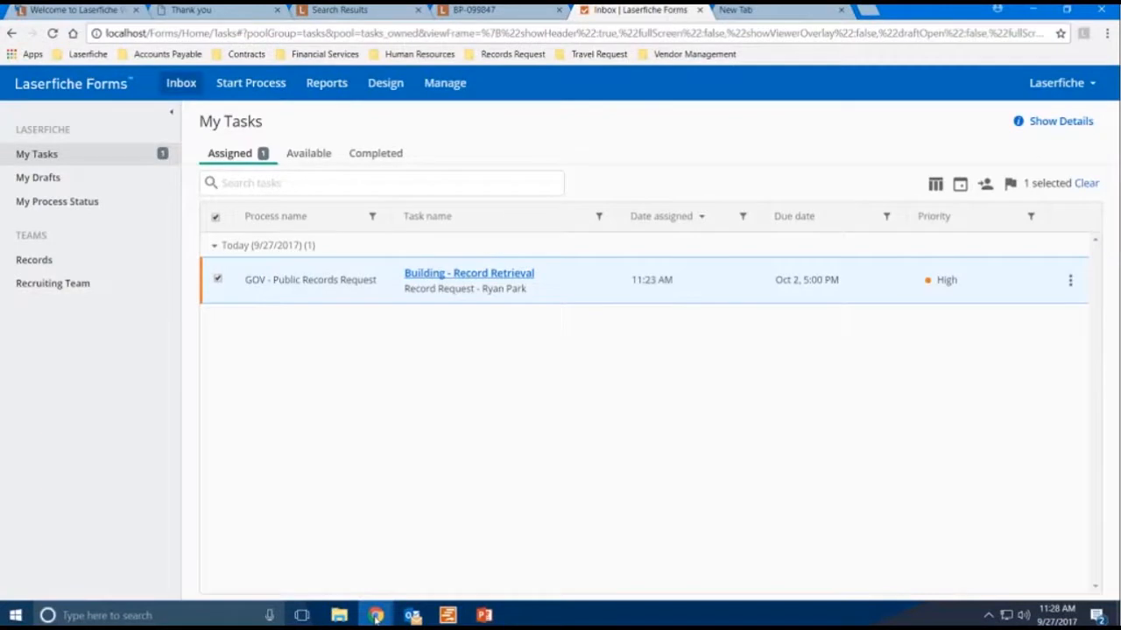
pyautogui.moveTo(376, 616)
pyautogui.click(444, 572)
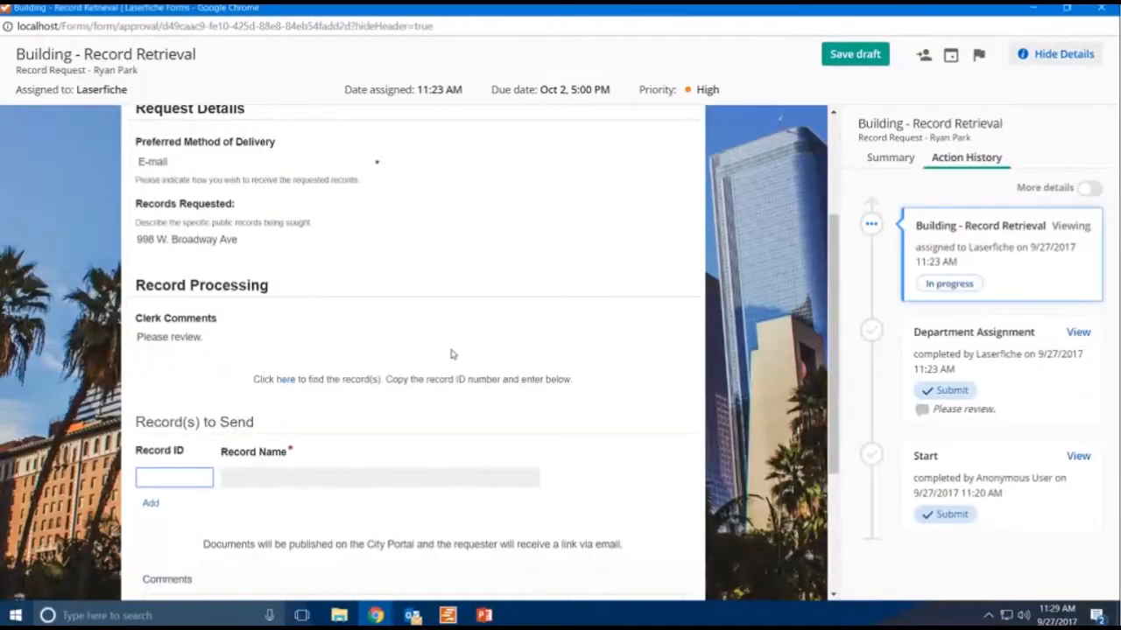
# - Check the permit's record ID in the search result's fields
pyautogui.click(1037, 8)
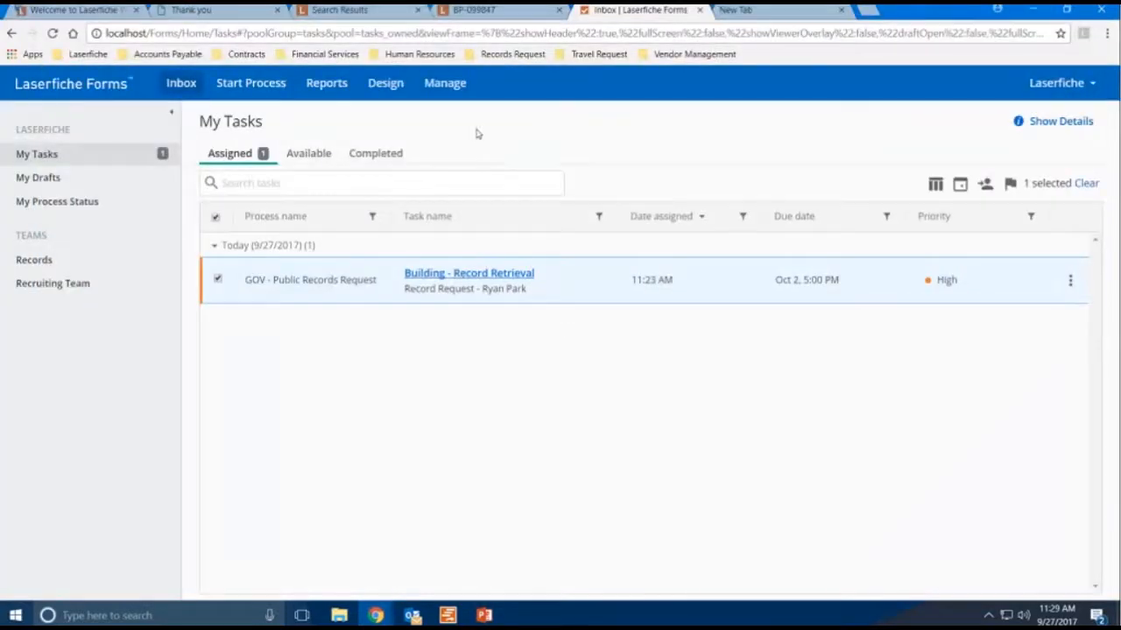
pyautogui.click(387, 12)
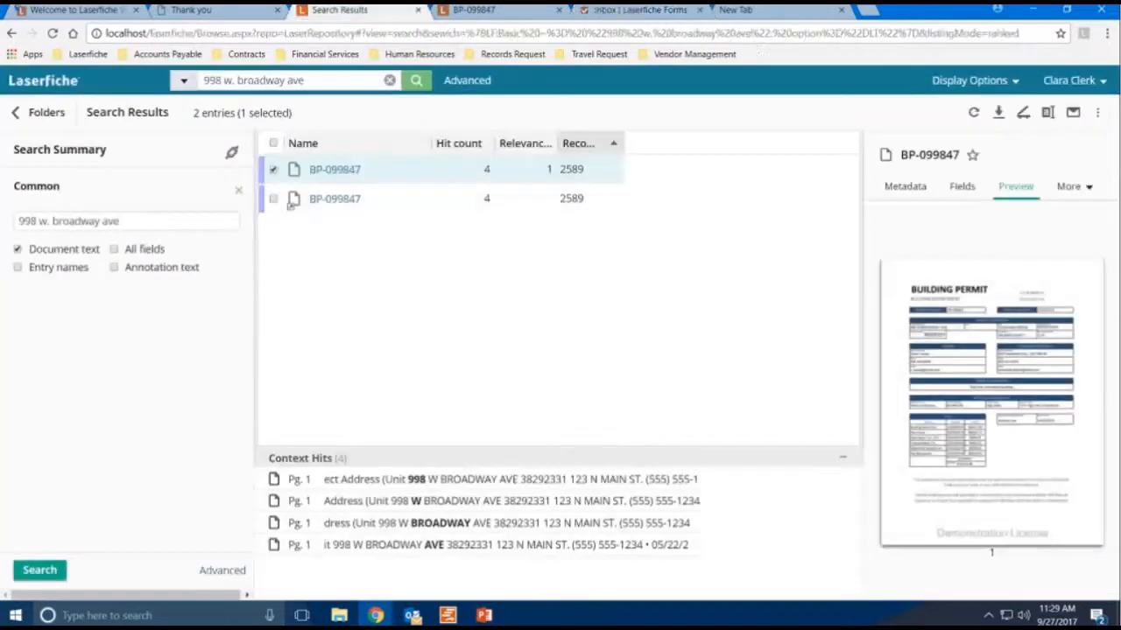
pyautogui.click(960, 187)
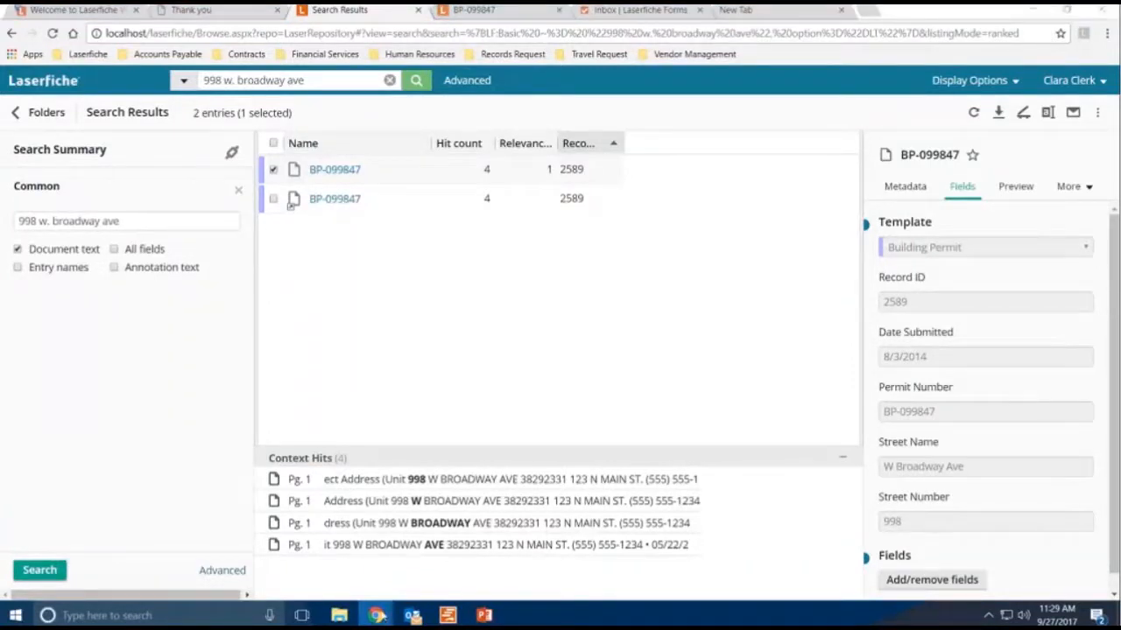
# - Enter record ID 2589 in the Records to Send section of the task form
pyautogui.moveTo(376, 615)
pyautogui.click(435, 559)
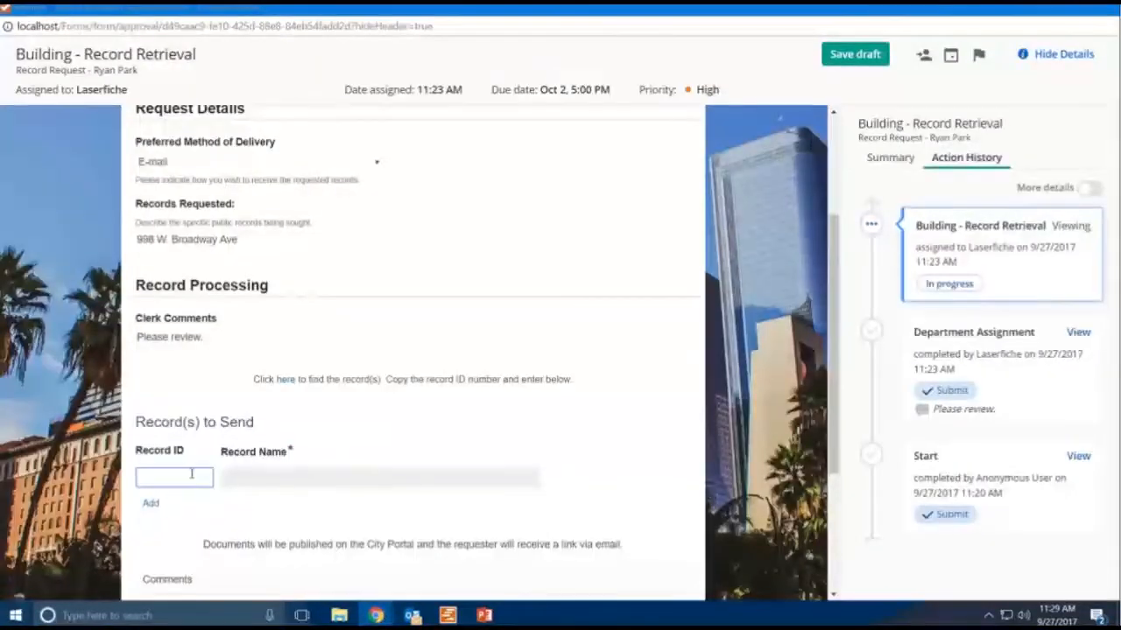
pyautogui.write('25')
pyautogui.write('89')
pyautogui.click(331, 505)
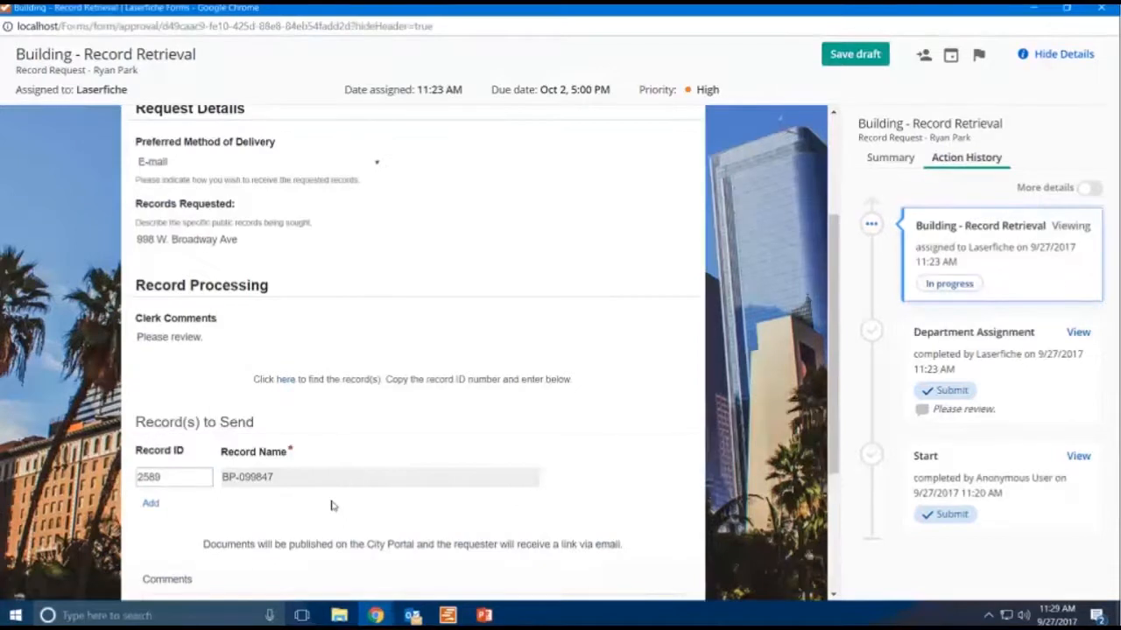
# - Submit the task as Records Found
pyautogui.scroll(-1, 331, 505)
pyautogui.scroll(-3, 331, 505)
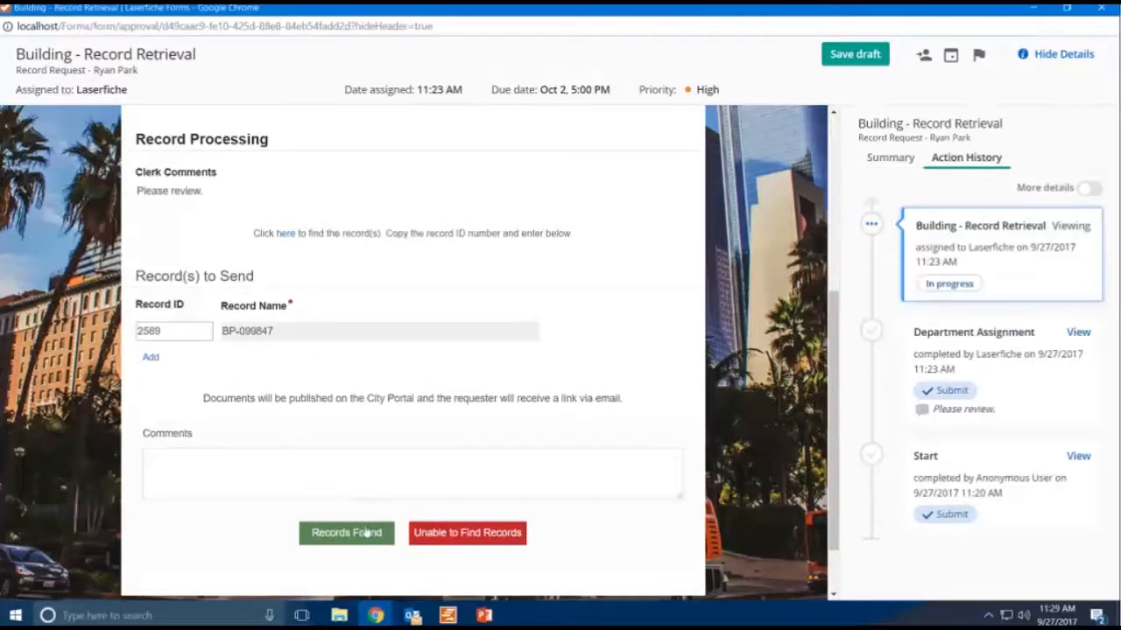
pyautogui.click(338, 538)
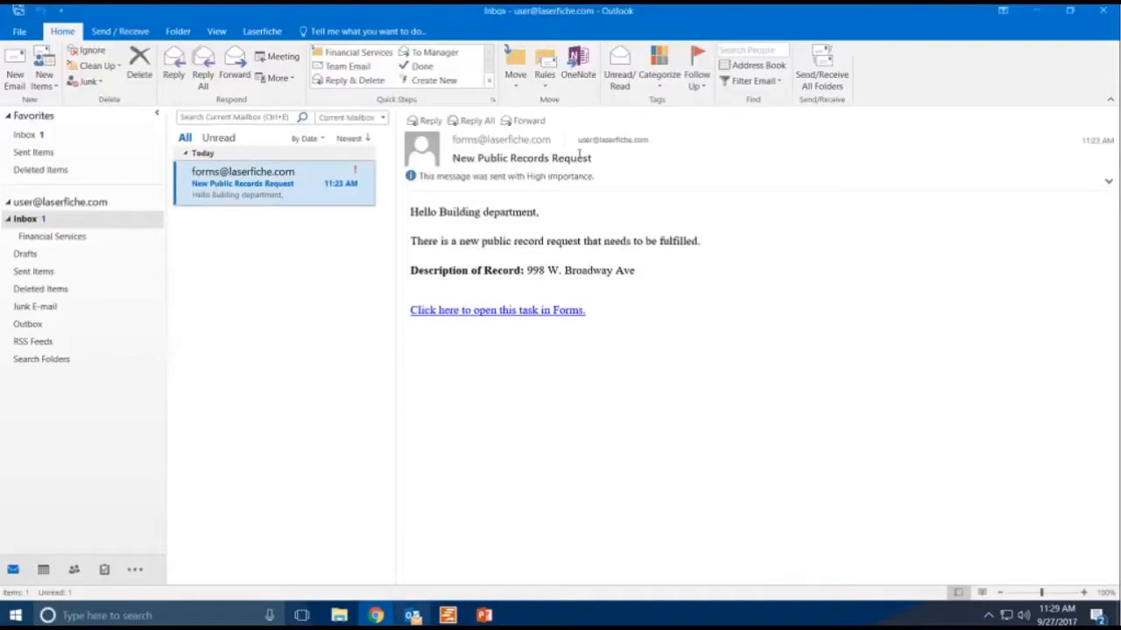
# - Switch to Outlook, send and receive all folders, and open the new Record Request email
pyautogui.click(826, 57)
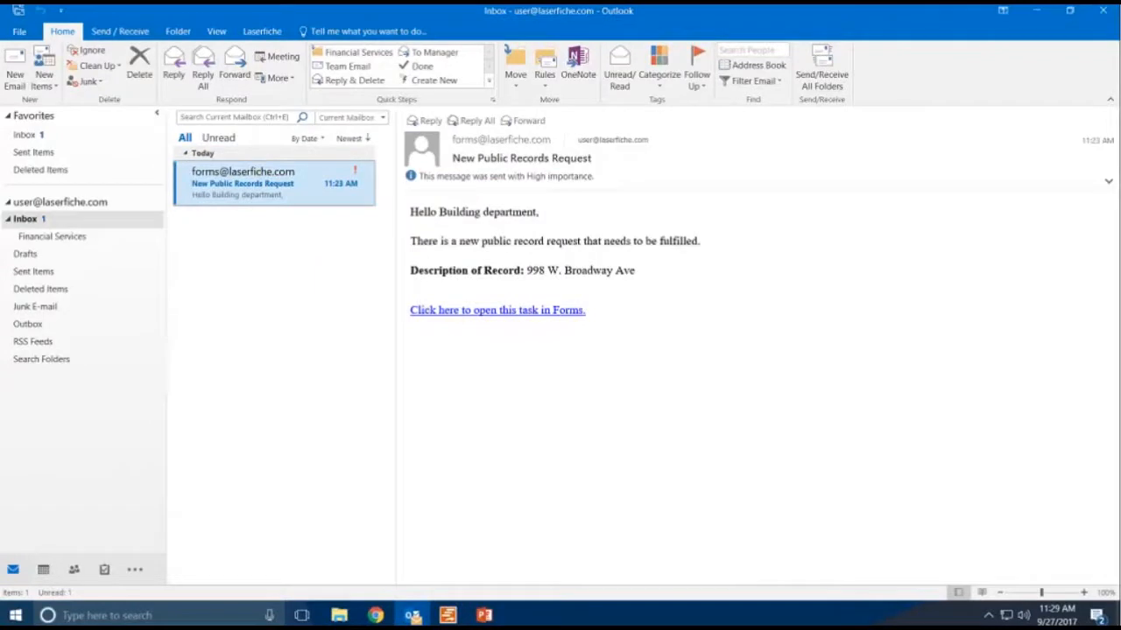
pyautogui.click(823, 70)
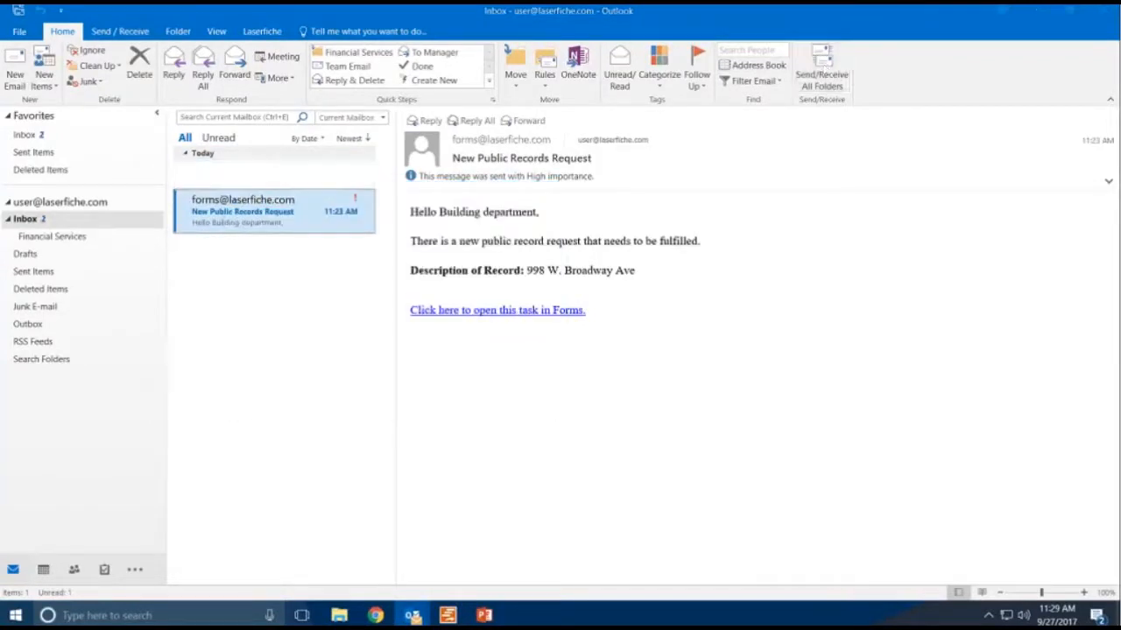
pyautogui.click(256, 194)
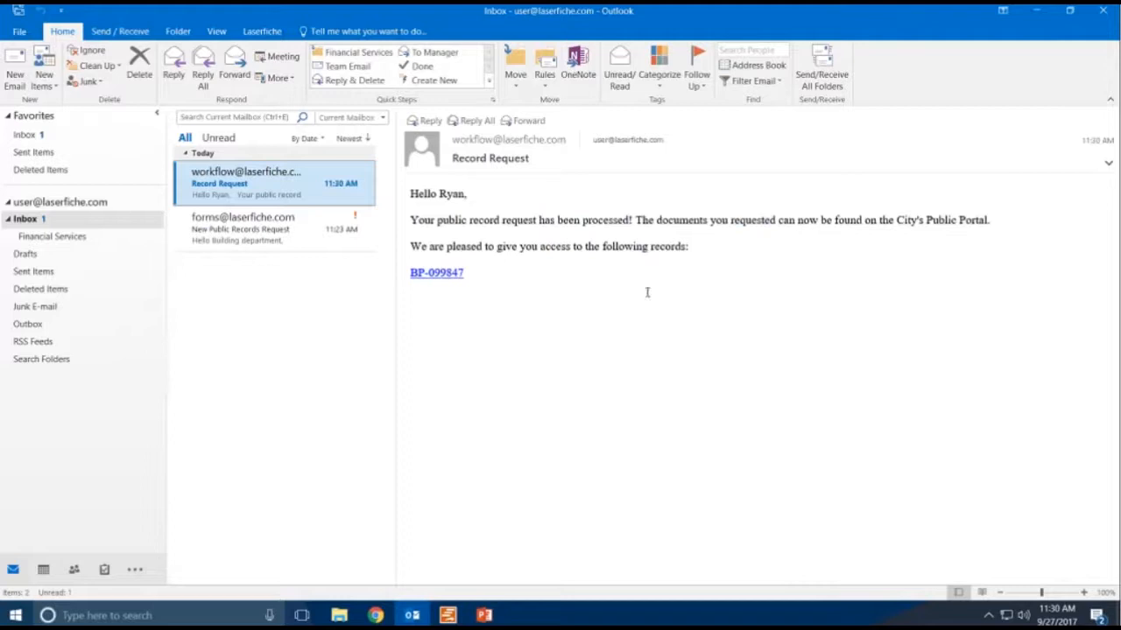
# - Open the BP-099847 link in the email and scroll through the published permit
pyautogui.click(441, 276)
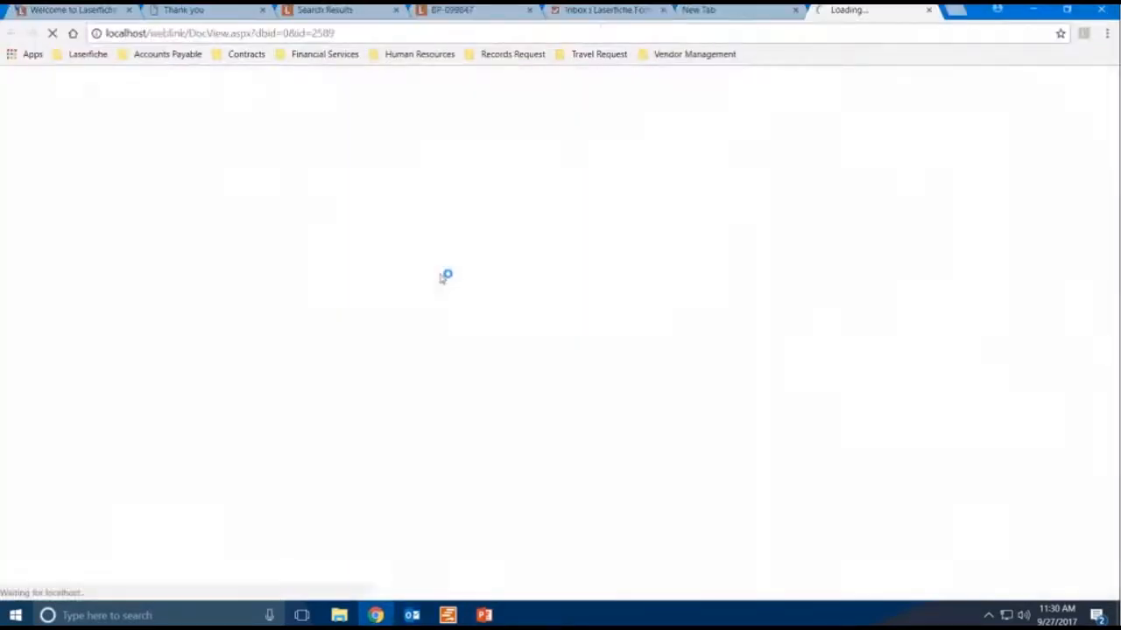
pyautogui.click(795, 10)
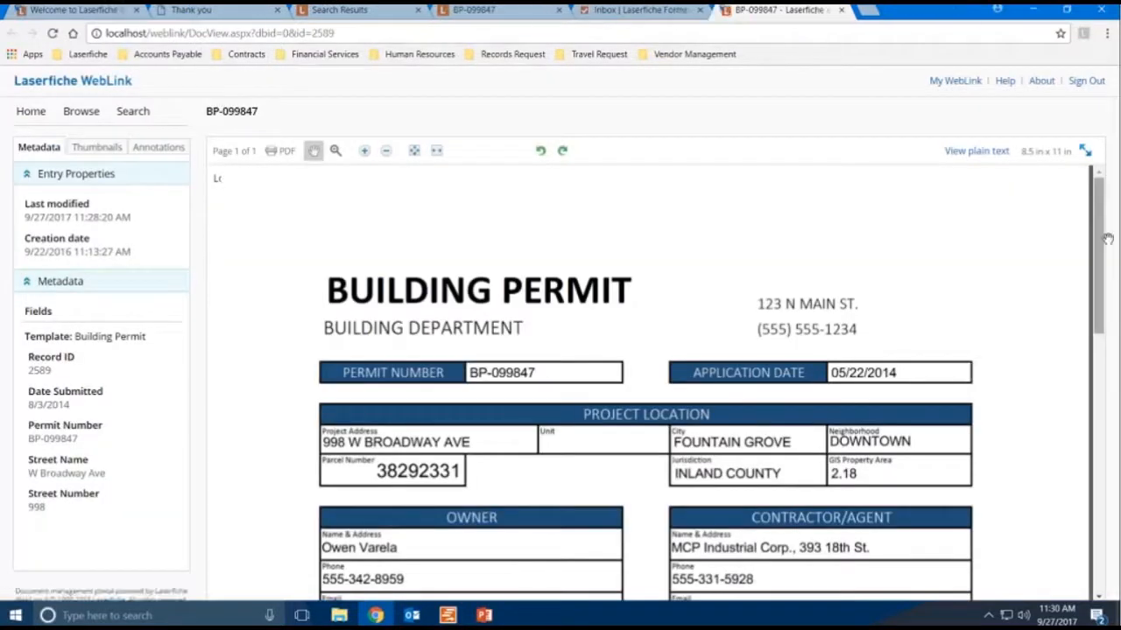
pyautogui.moveTo(1101, 263); pyautogui.dragTo(1092, 372)
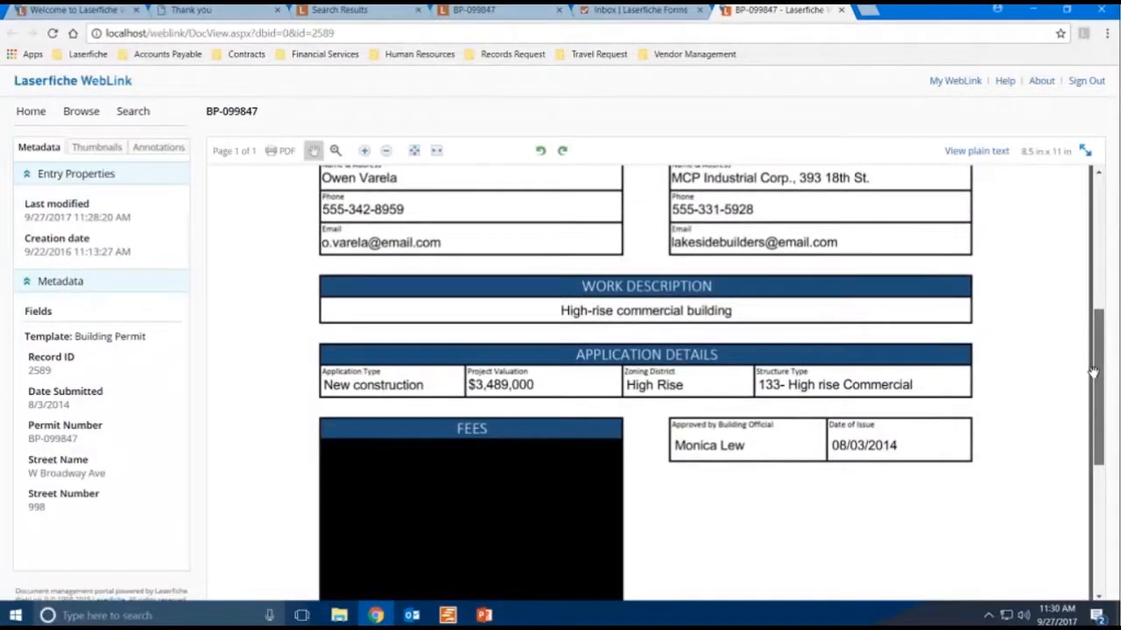
pyautogui.moveTo(1092, 365); pyautogui.dragTo(1088, 264)
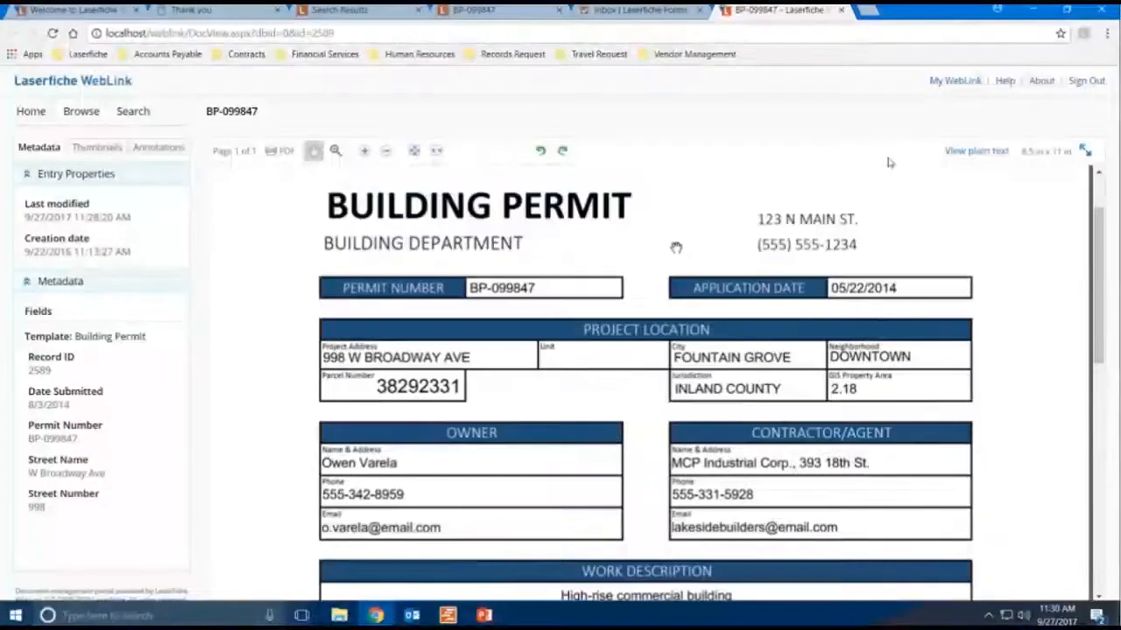
pyautogui.click(840, 10)
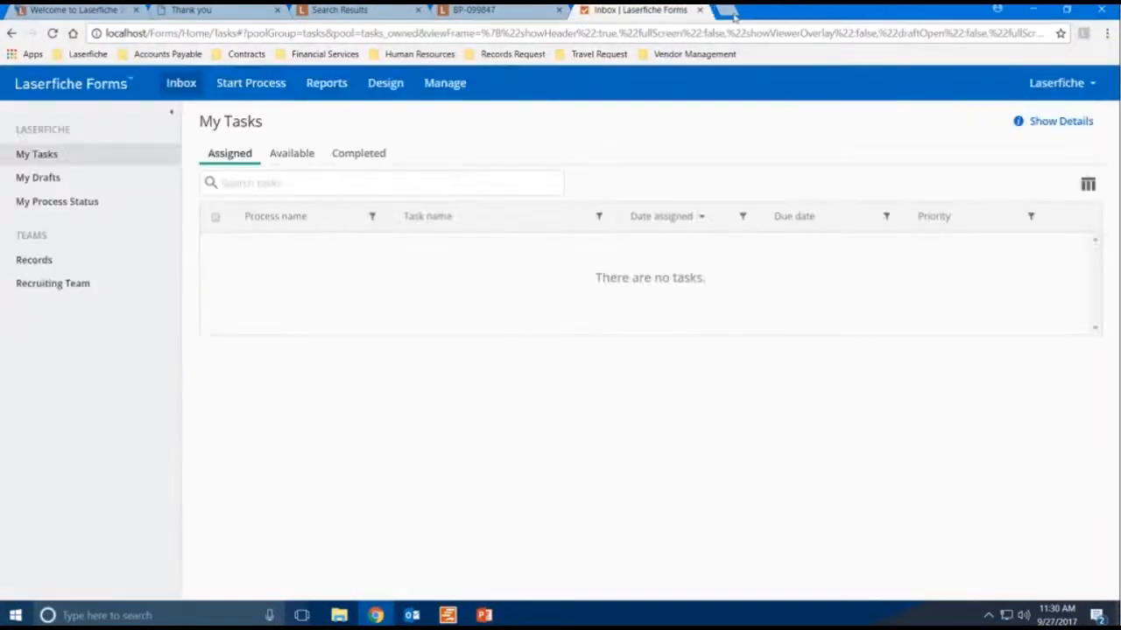
pyautogui.click(728, 12)
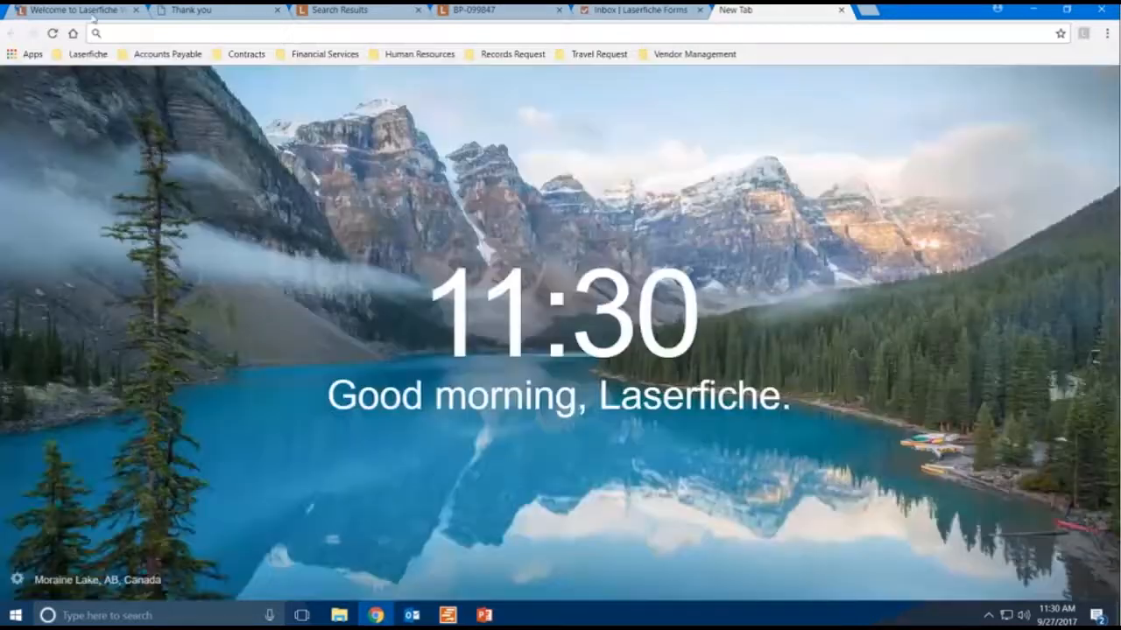
pyautogui.click(93, 15)
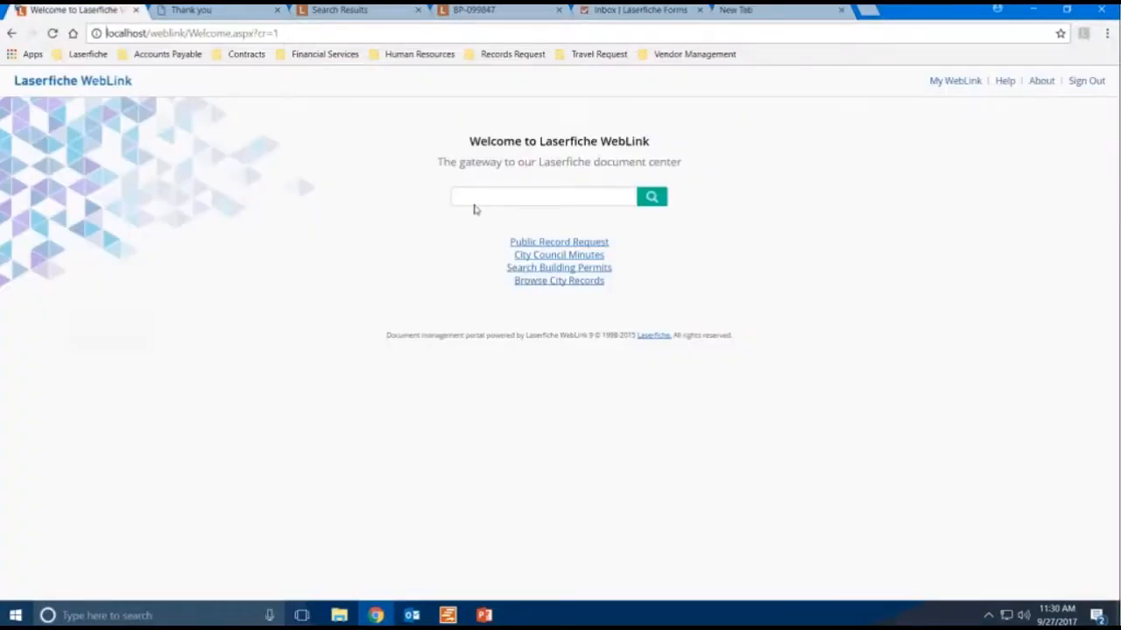
pyautogui.click(583, 197)
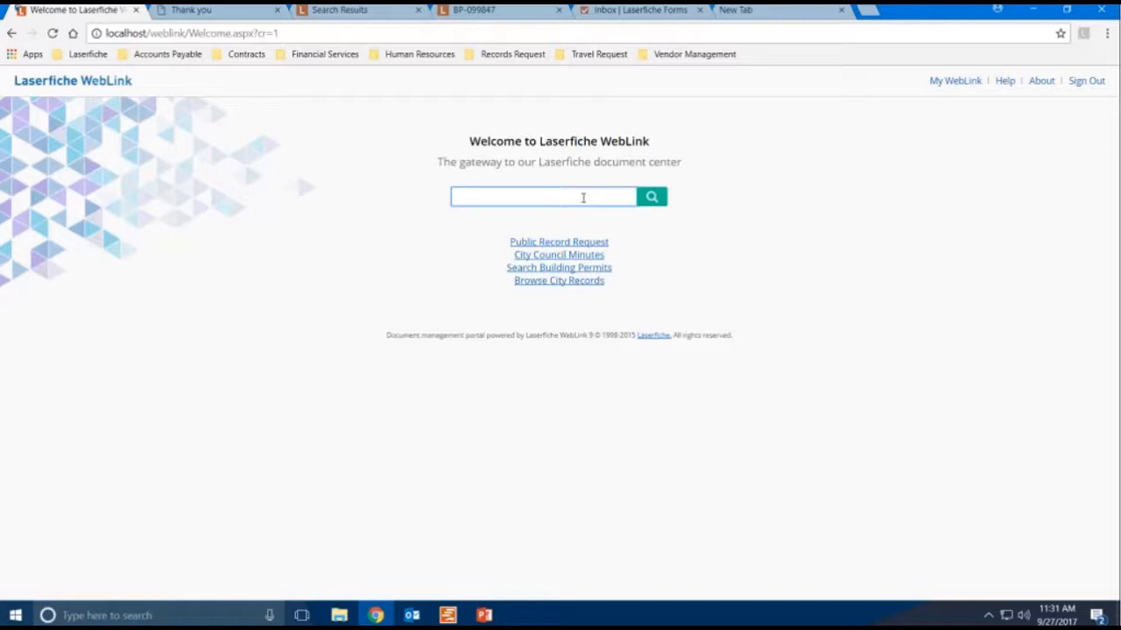
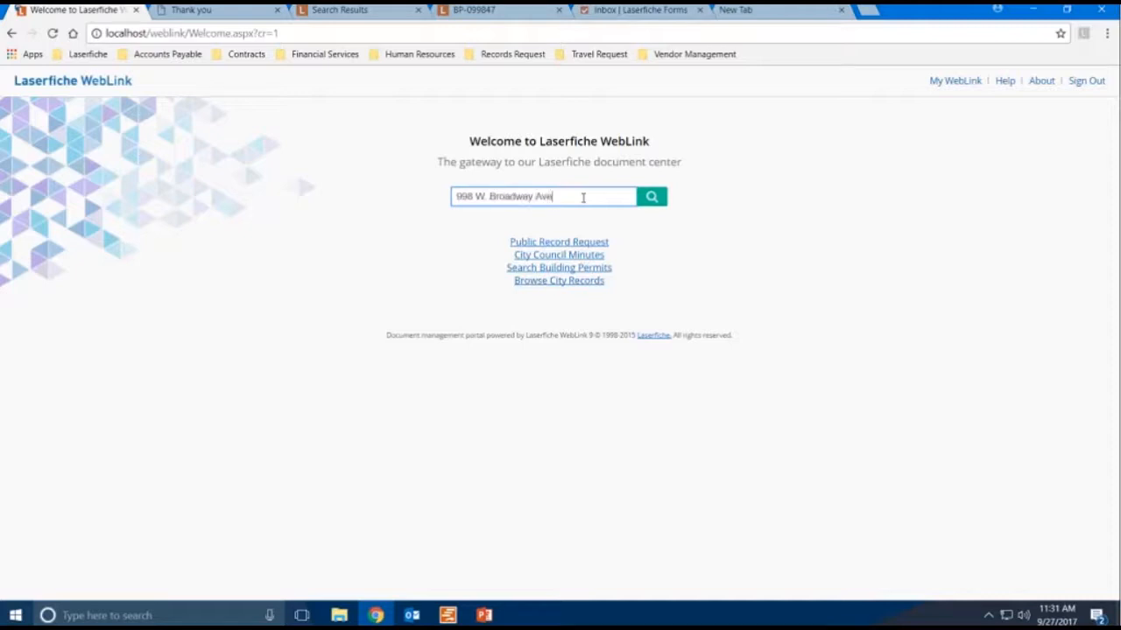
pyautogui.click(660, 205)
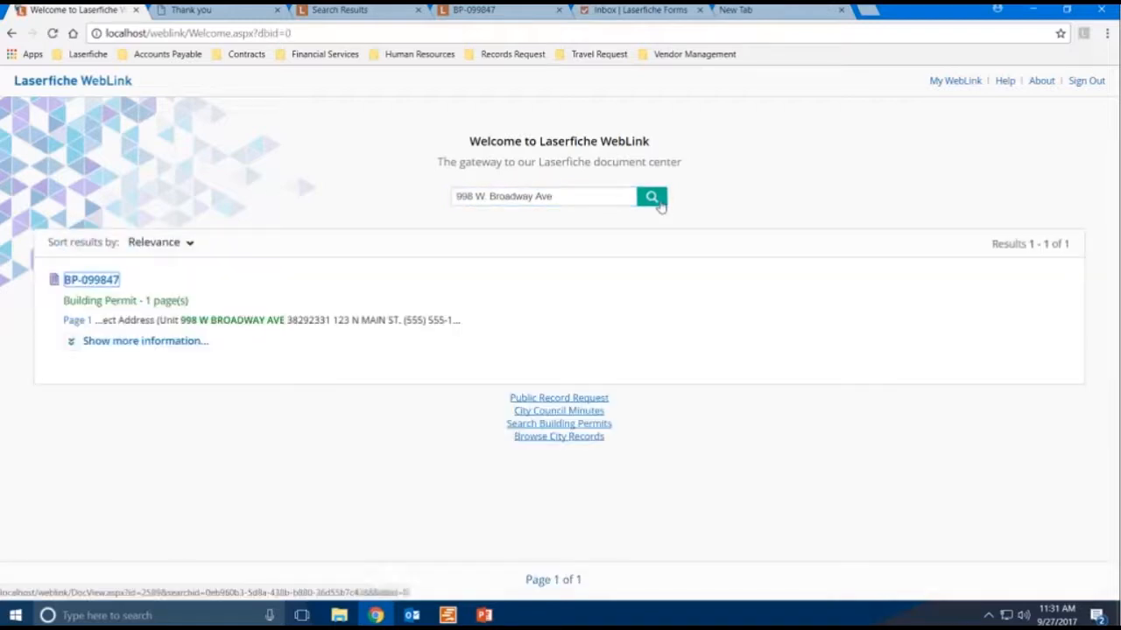
# - Open the BP-099847 search result, scroll through the permit, and close its tab
pyautogui.click(92, 280)
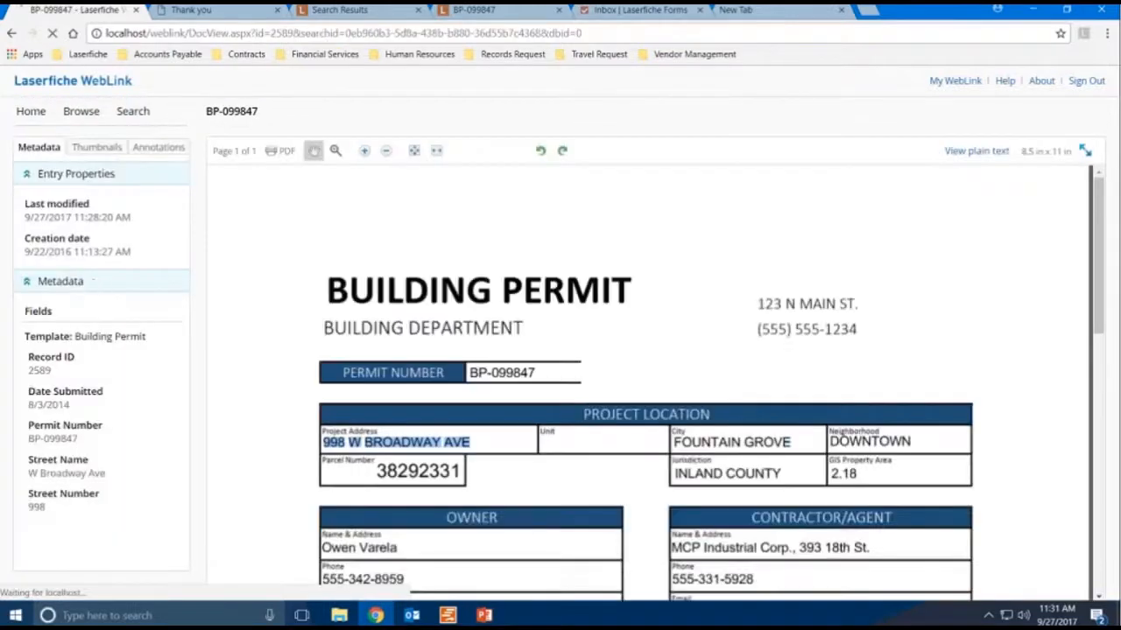
pyautogui.scroll(-6, 763, 391)
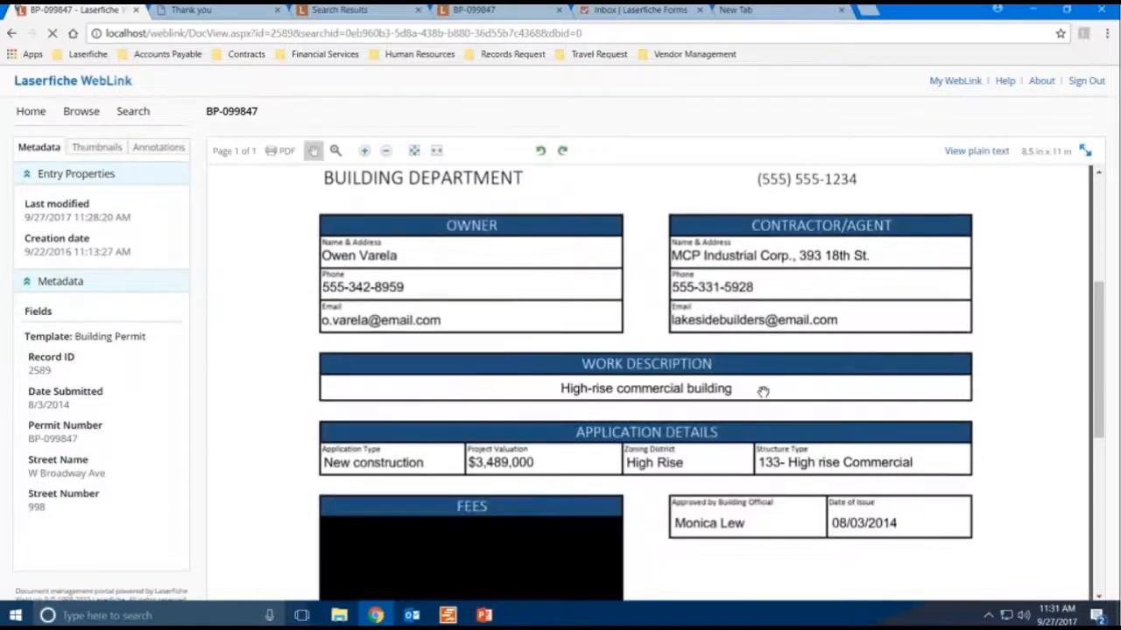
pyautogui.scroll(4, 682, 378)
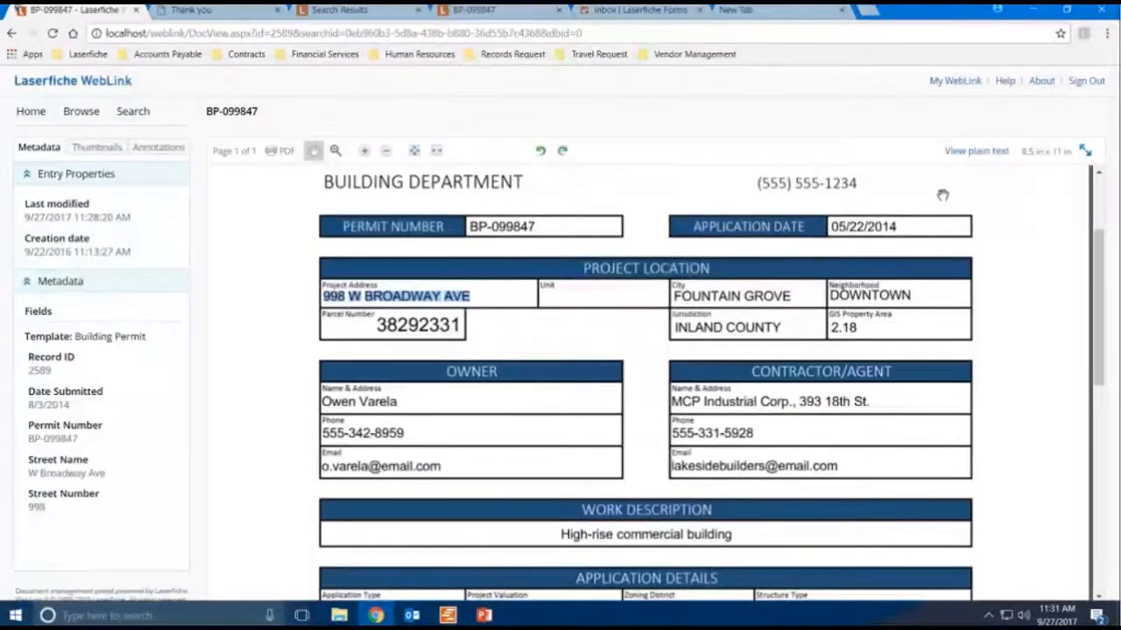
pyautogui.click(841, 11)
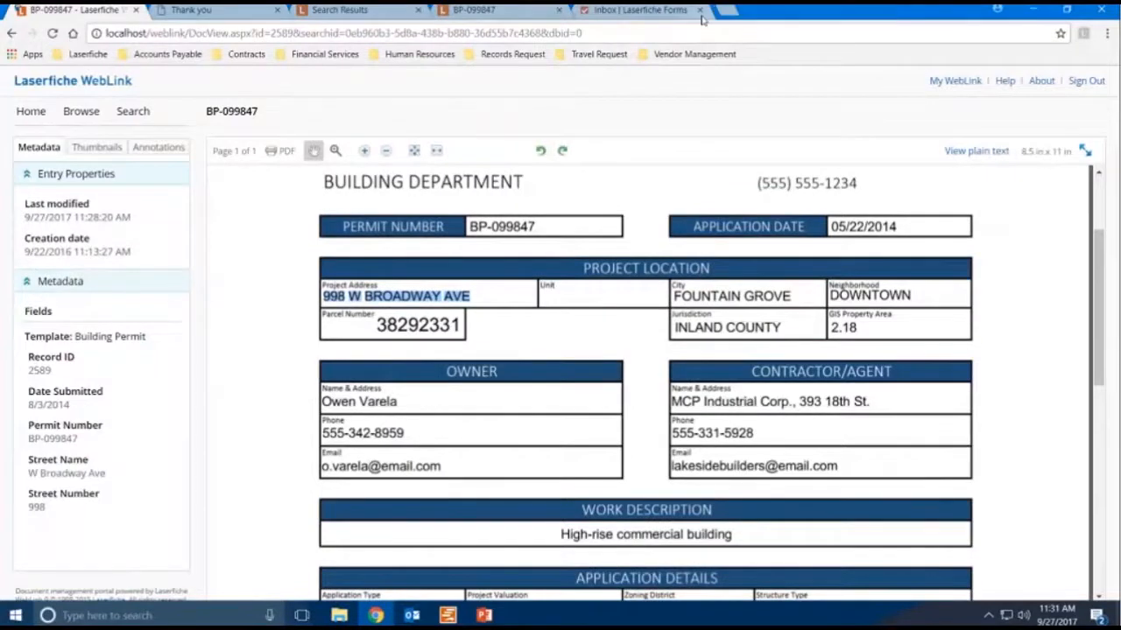
# - Close the Thank you, Search Results and permit tabs, keeping the Forms inbox tab open
pyautogui.click(673, 12)
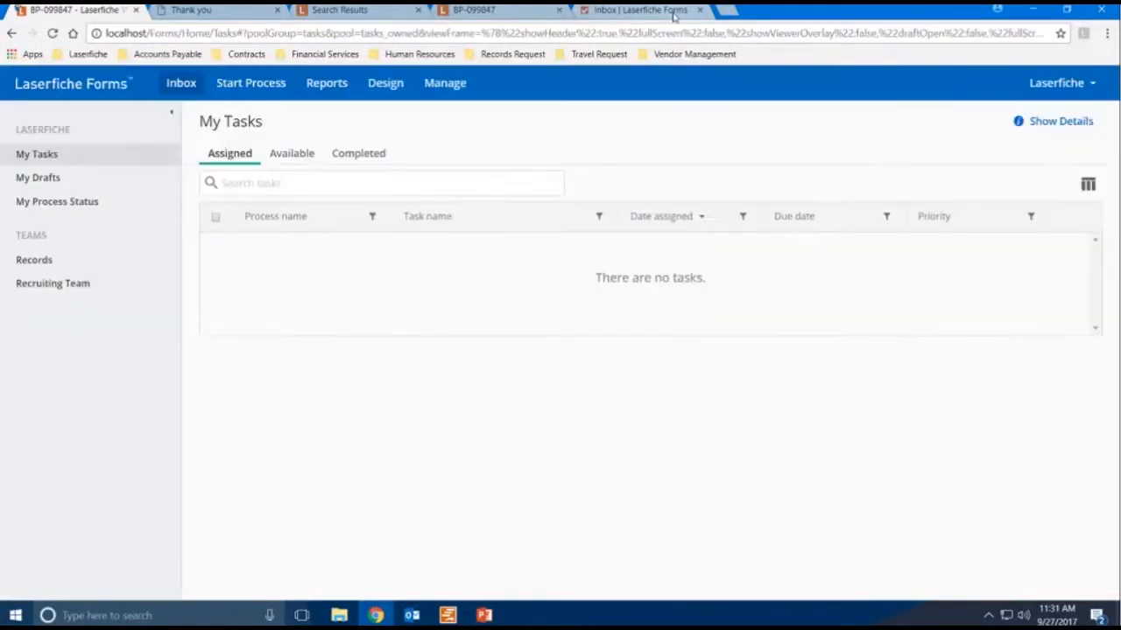
pyautogui.click(257, 18)
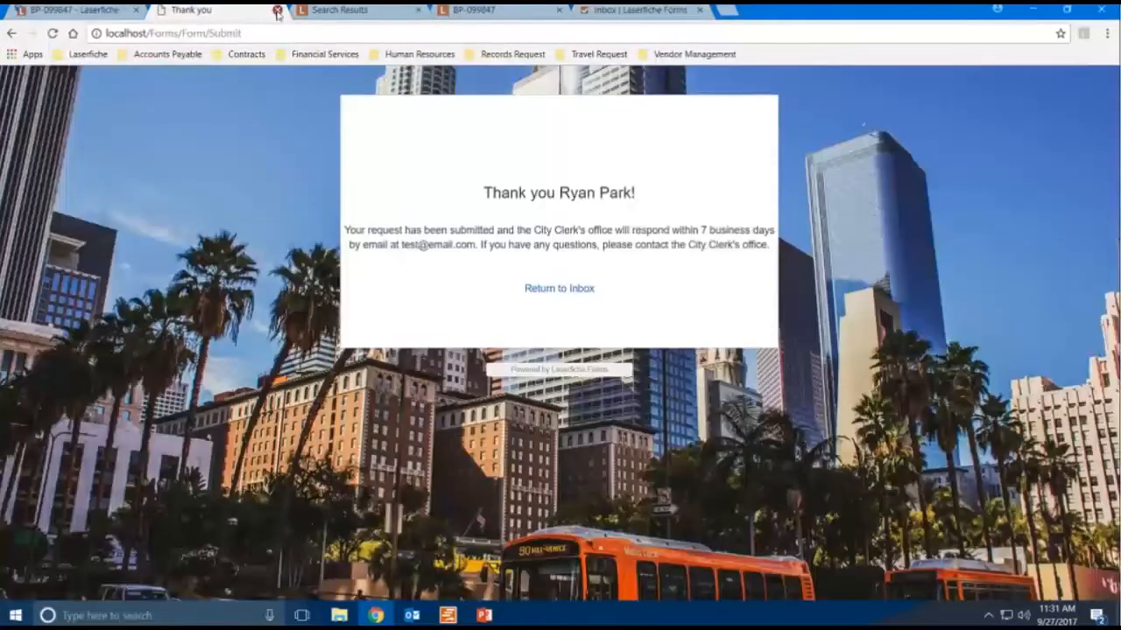
pyautogui.click(277, 9)
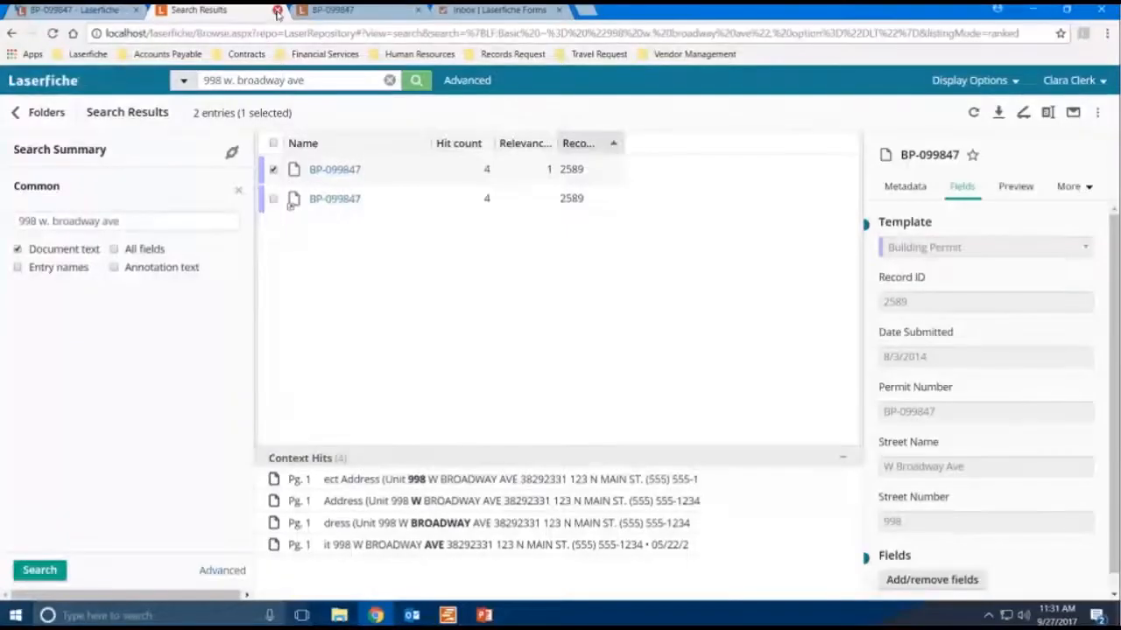
pyautogui.click(277, 10)
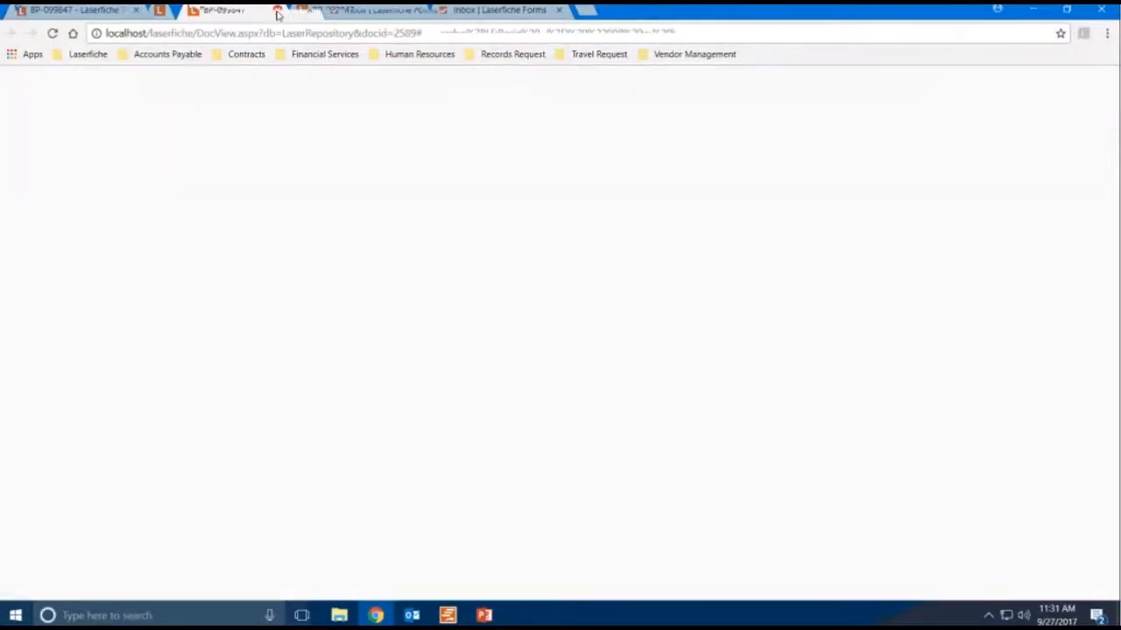
pyautogui.click(277, 9)
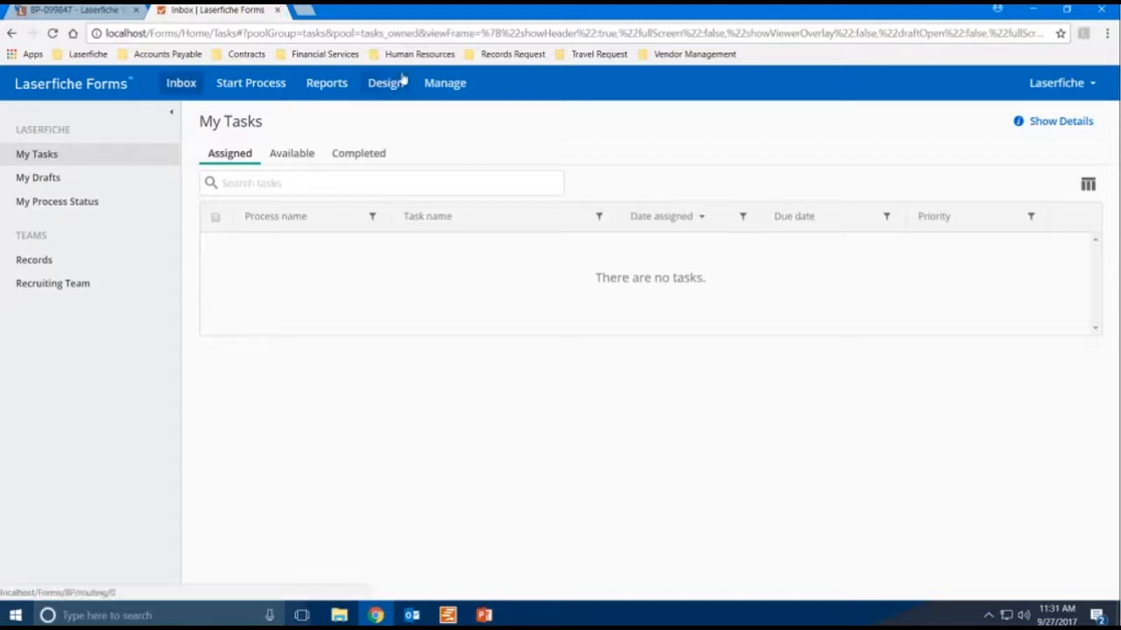
# - Open a new Public Records Request form from the Records Request bookmarks and enter the requester's first and last name
pyautogui.click(512, 54)
pyautogui.click(552, 91)
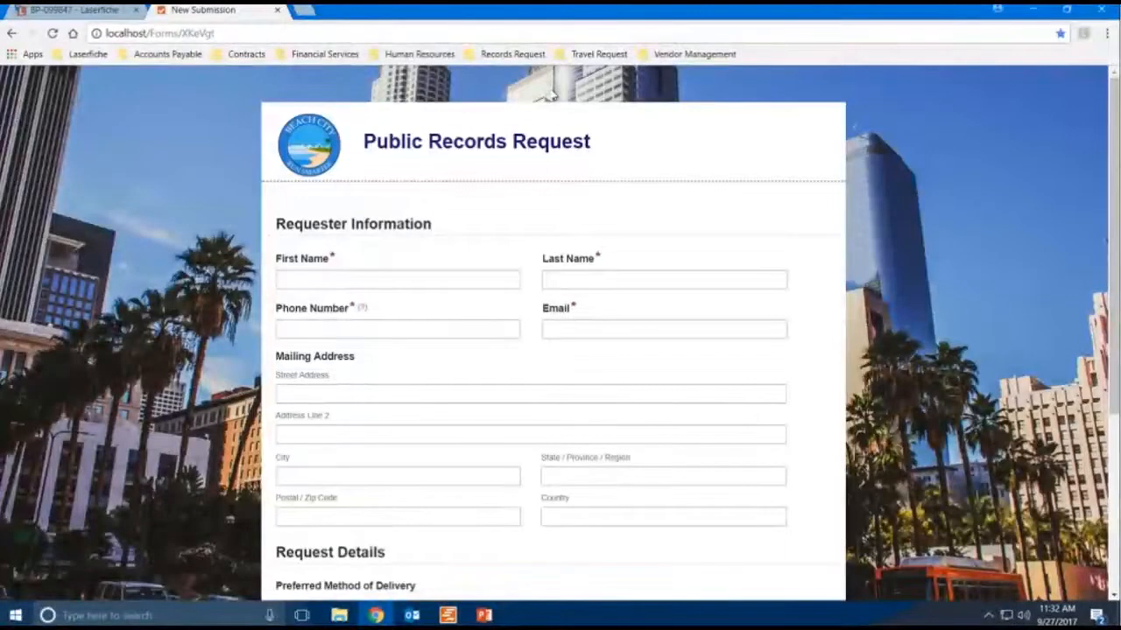
pyautogui.click(371, 277)
pyautogui.press('Tab')
pyautogui.press('Tab')
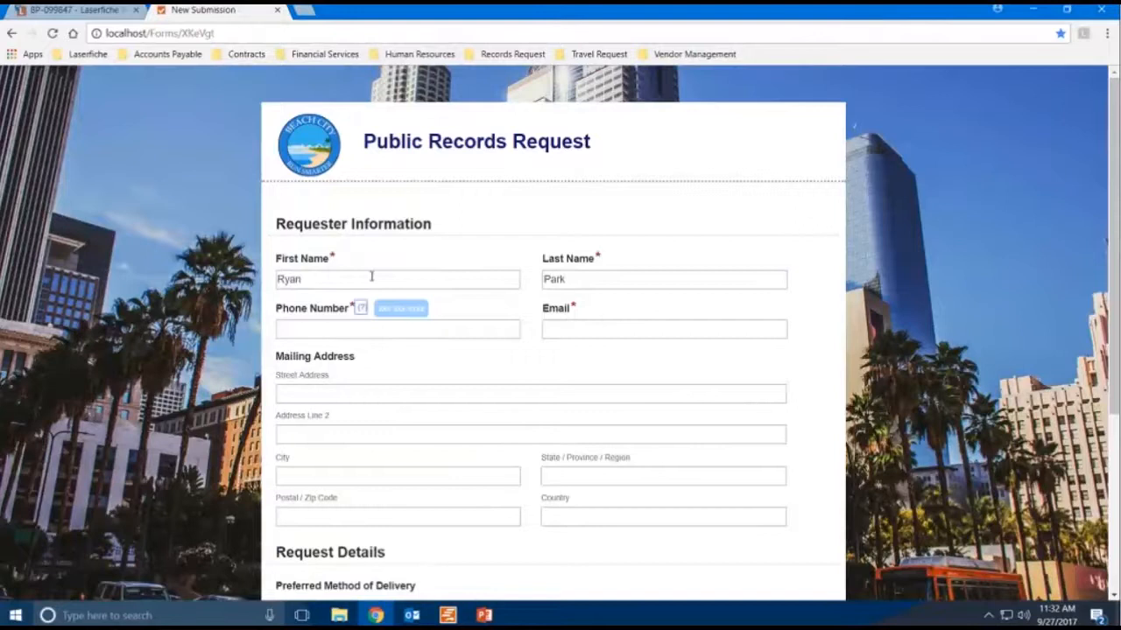
# - Fill in the requester's phone number and e-mail address on the request form
pyautogui.click(358, 329)
pyautogui.write('111) 111-1111')
pyautogui.press('Tab')
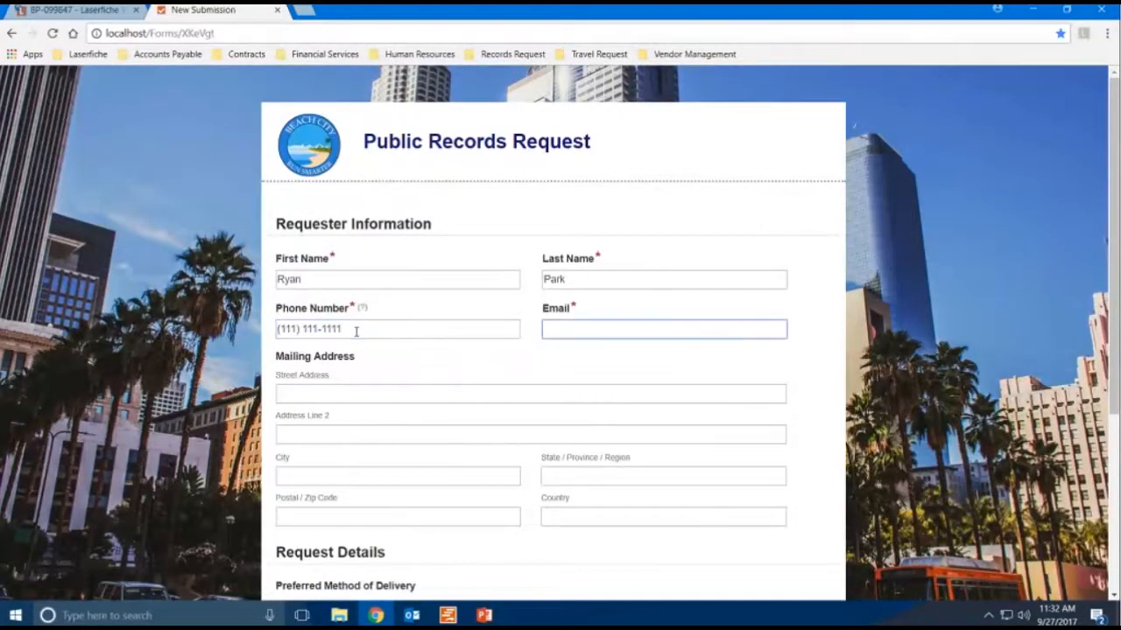
pyautogui.write('test@email.com')
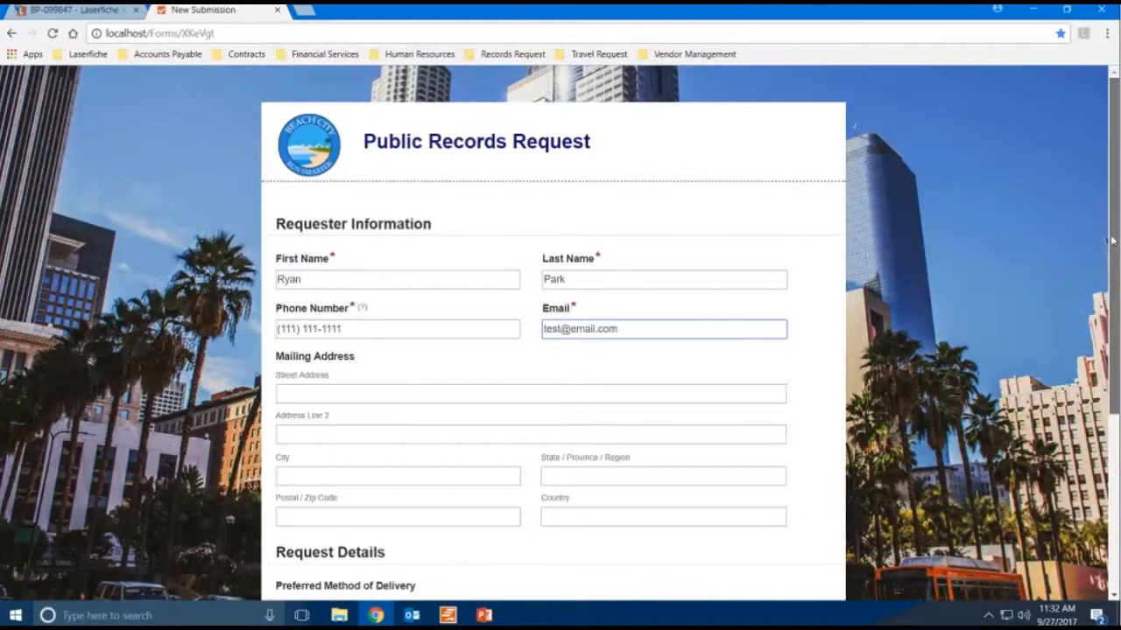
pyautogui.scroll(-1, 1101, 332)
pyautogui.scroll(-1, 1101, 333)
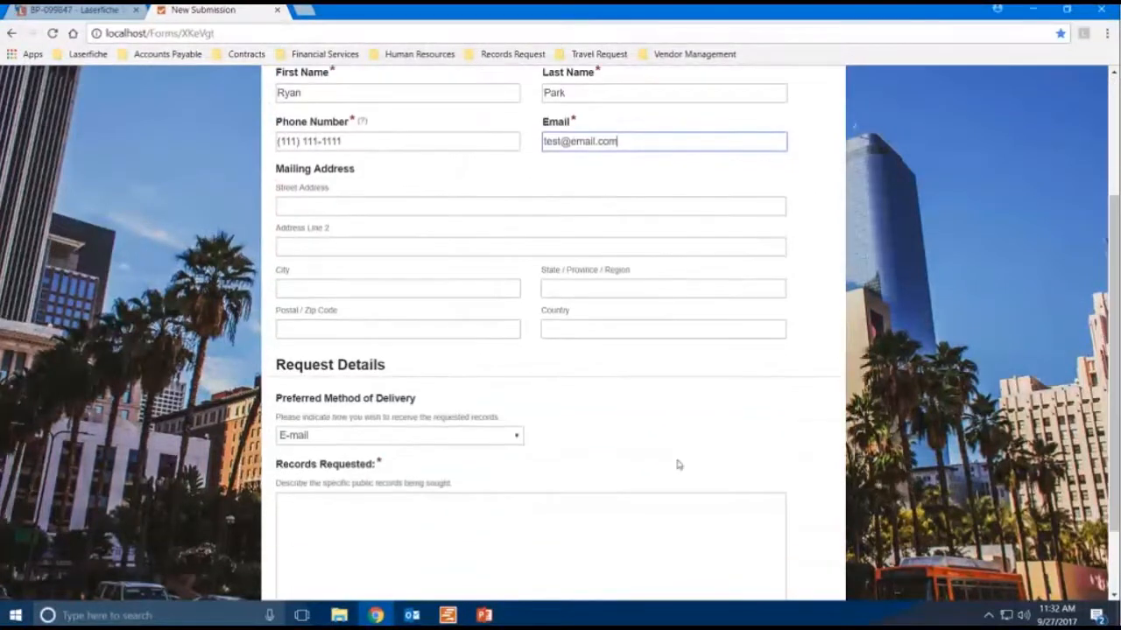
pyautogui.click(621, 522)
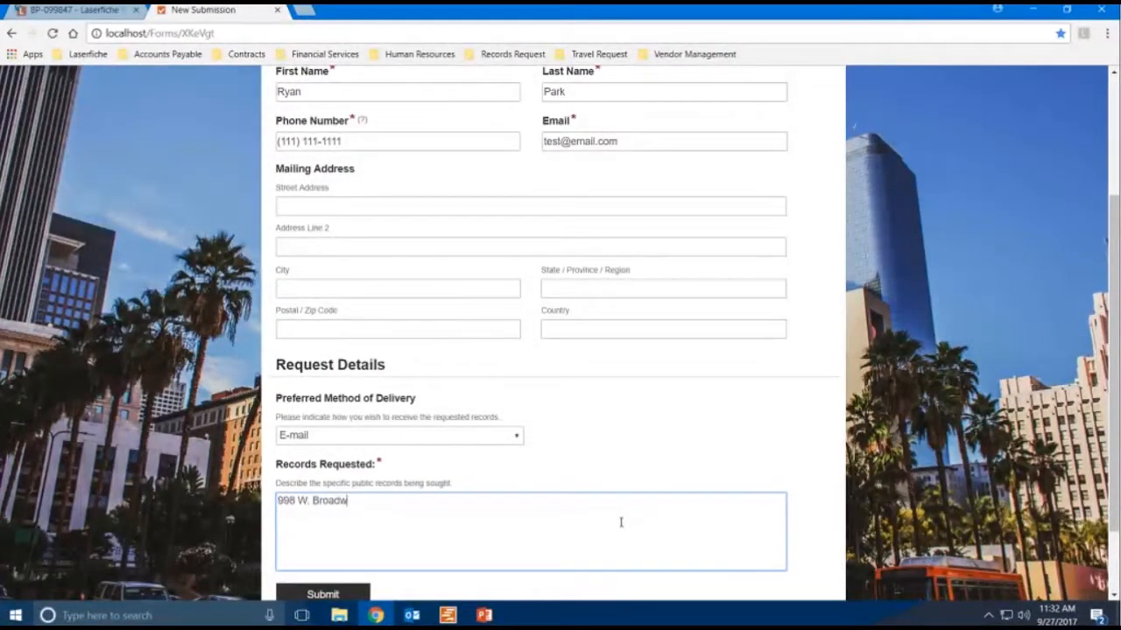
pyautogui.click(344, 595)
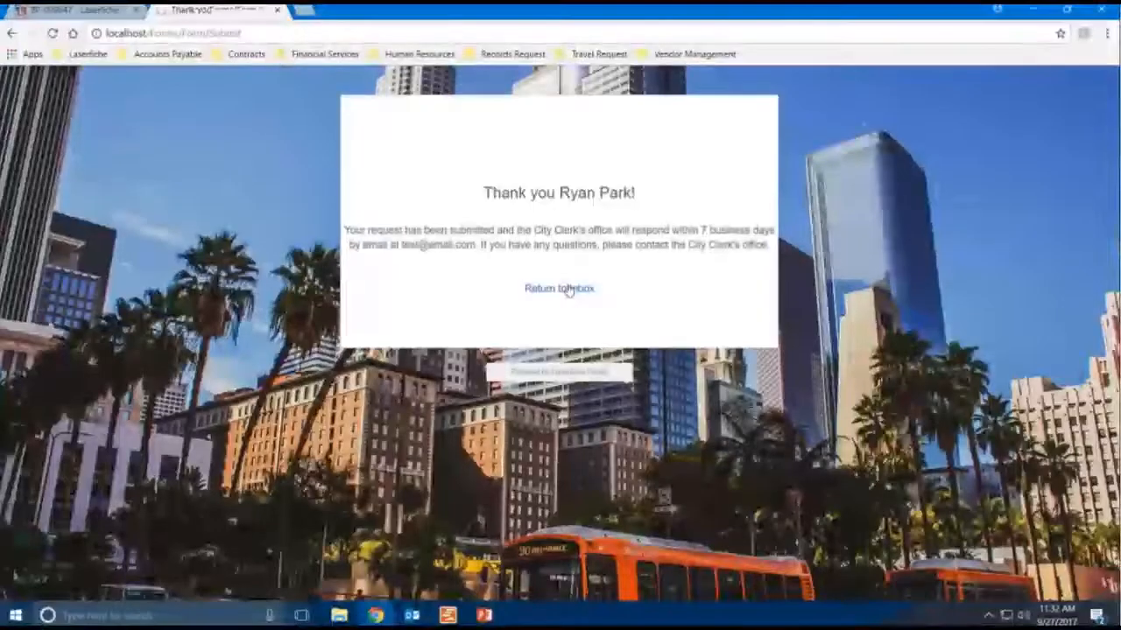
# - Return to the Forms inbox, open the available Department Assignment task, and assign it to yourself
pyautogui.click(565, 289)
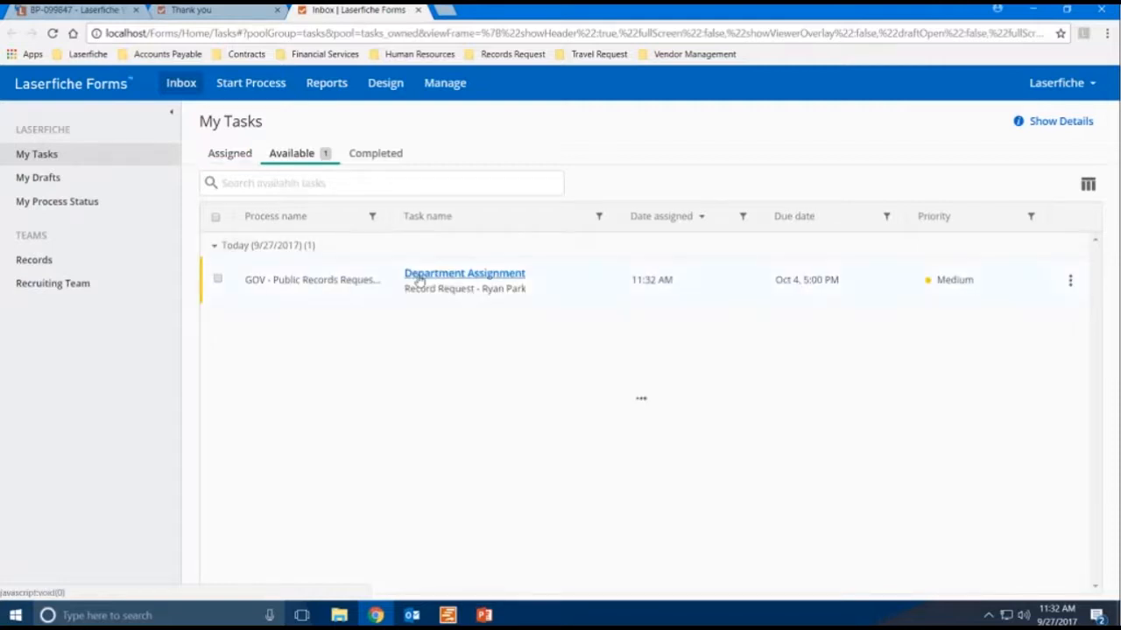
pyautogui.click(415, 276)
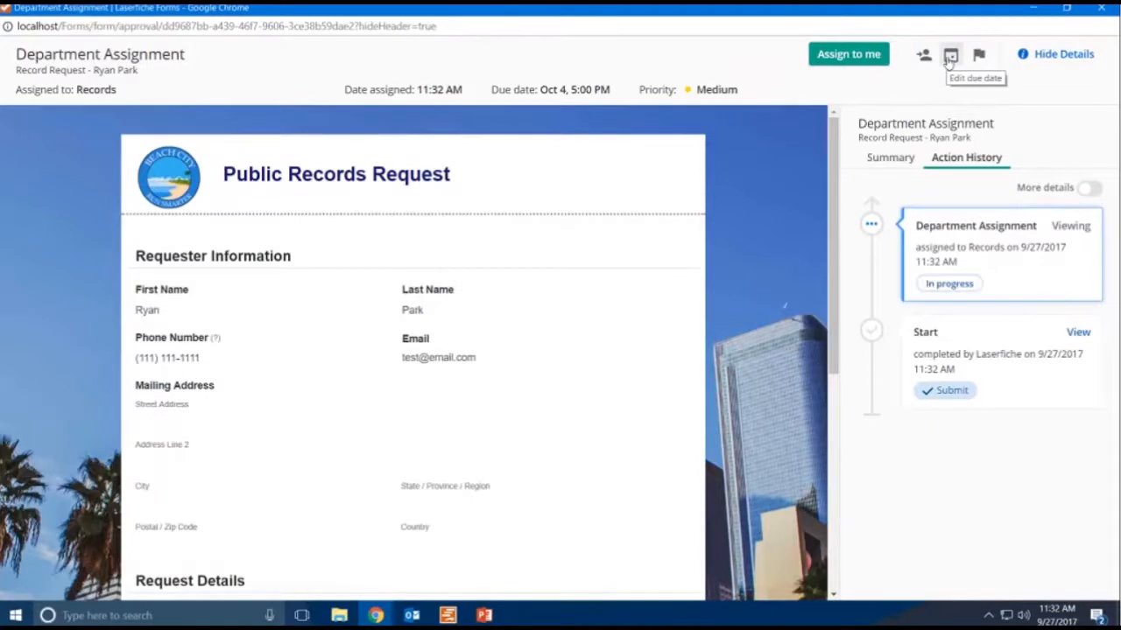
pyautogui.click(848, 57)
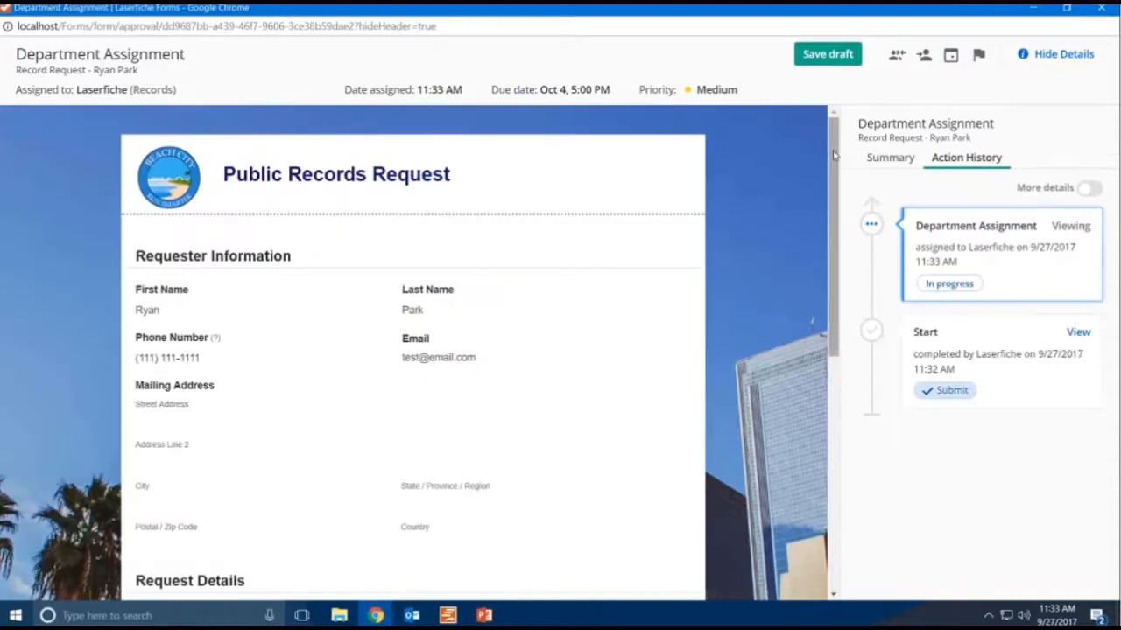
# - Route the request by setting Send to as Building and submit the Department Assignment task
pyautogui.moveTo(835, 155); pyautogui.dragTo(833, 188)
pyautogui.scroll(-4, 526, 395)
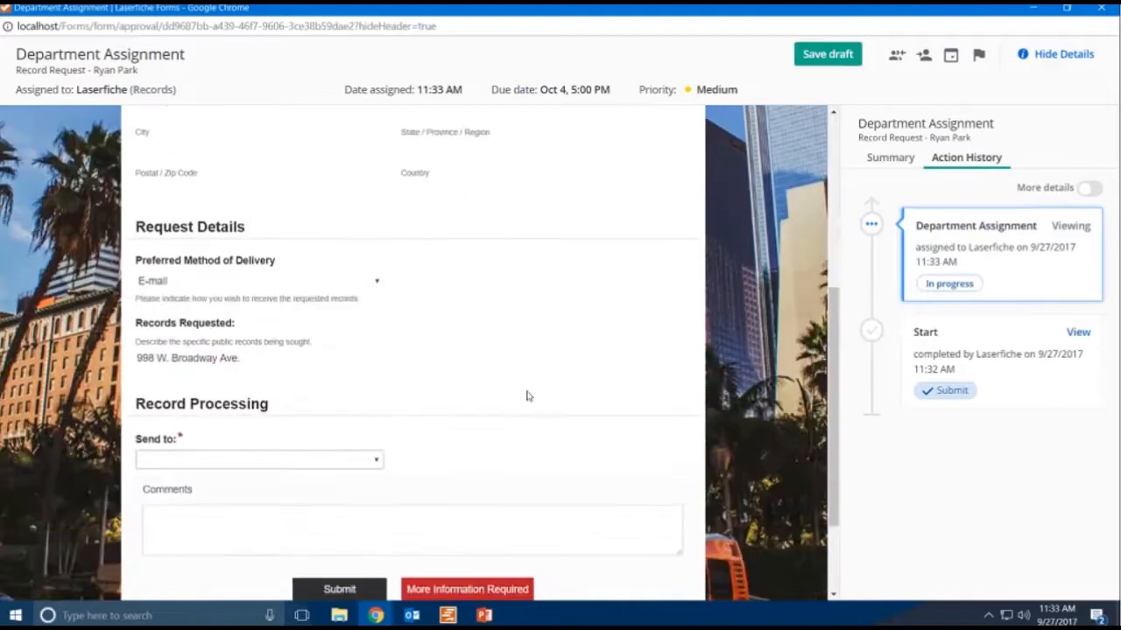
pyautogui.click(356, 462)
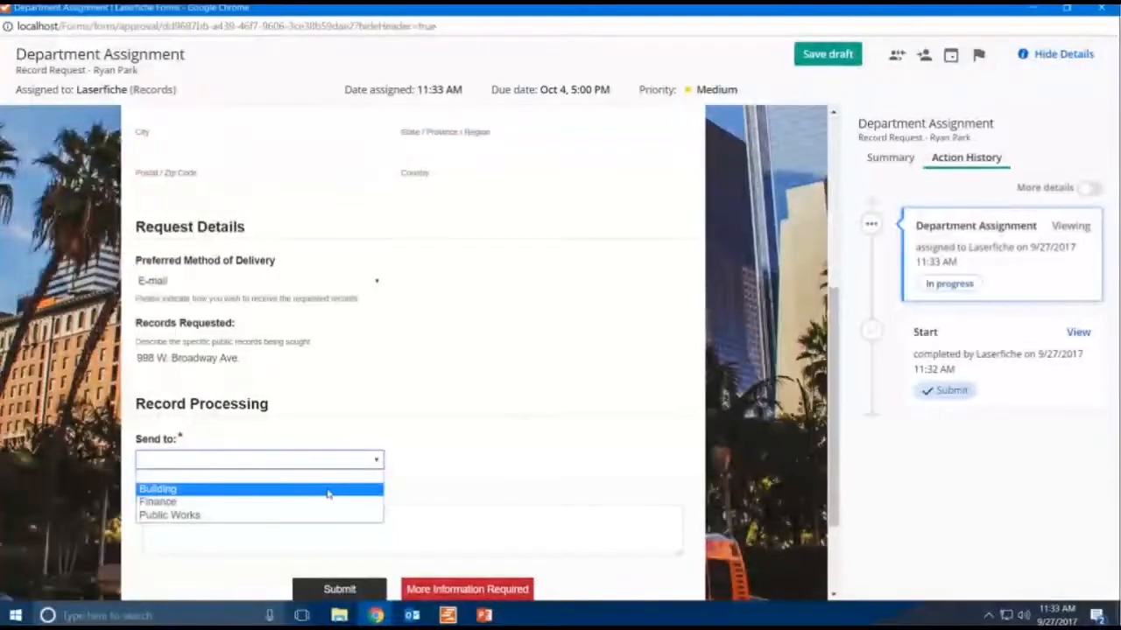
pyautogui.click(326, 491)
pyautogui.click(340, 589)
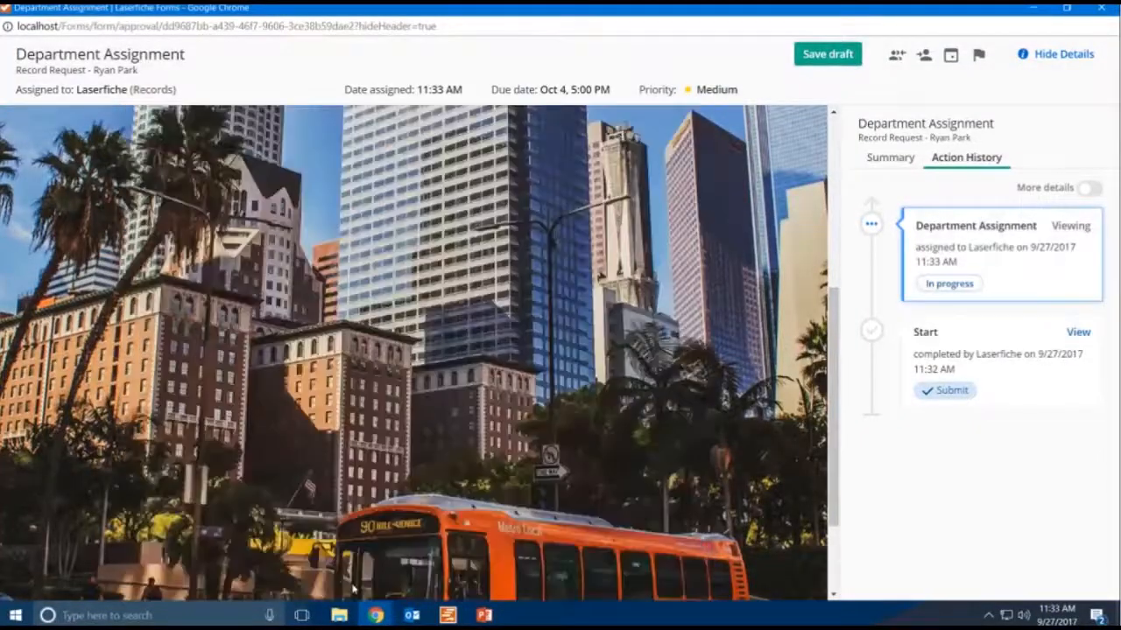
# - Open the Building - Record Retrieval task from the inbox and maximize its window
pyautogui.click(238, 154)
pyautogui.click(499, 275)
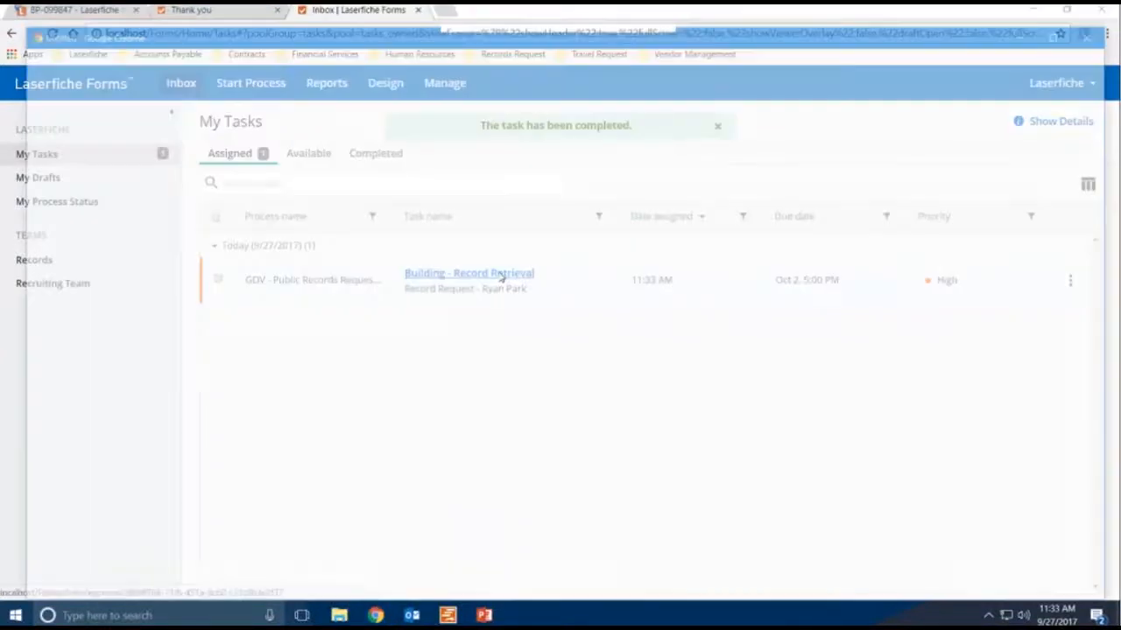
pyautogui.doubleClick(555, 35)
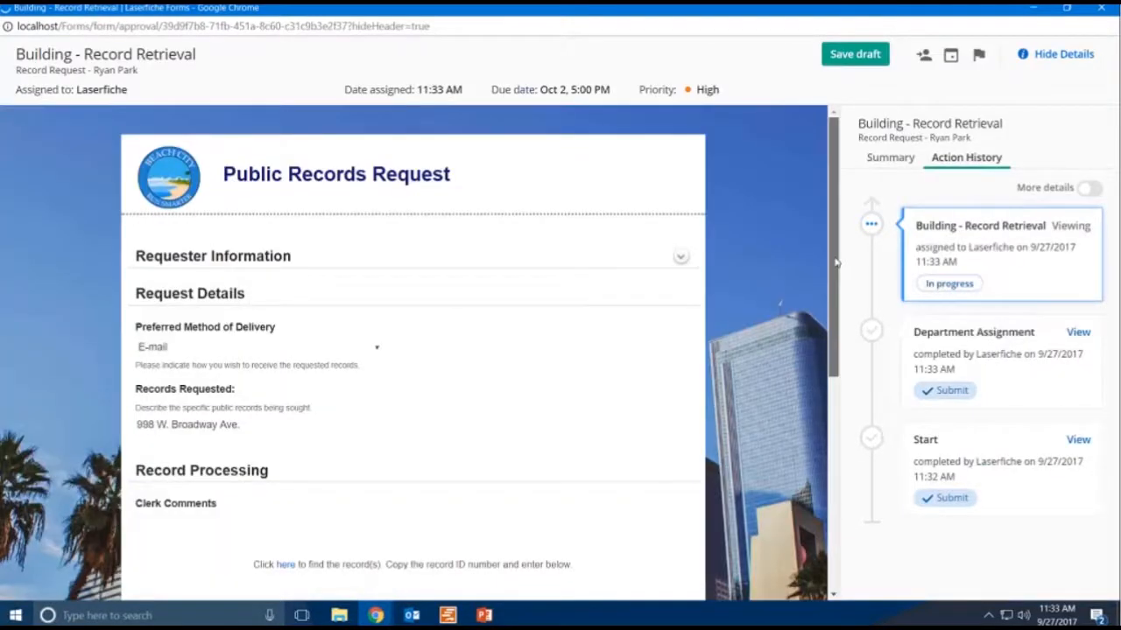
# - Enter record ID 2589 under Record(s) to Send and submit the task as Records Found
pyautogui.moveTo(836, 272); pyautogui.dragTo(847, 377)
pyautogui.scroll(-1, 522, 375)
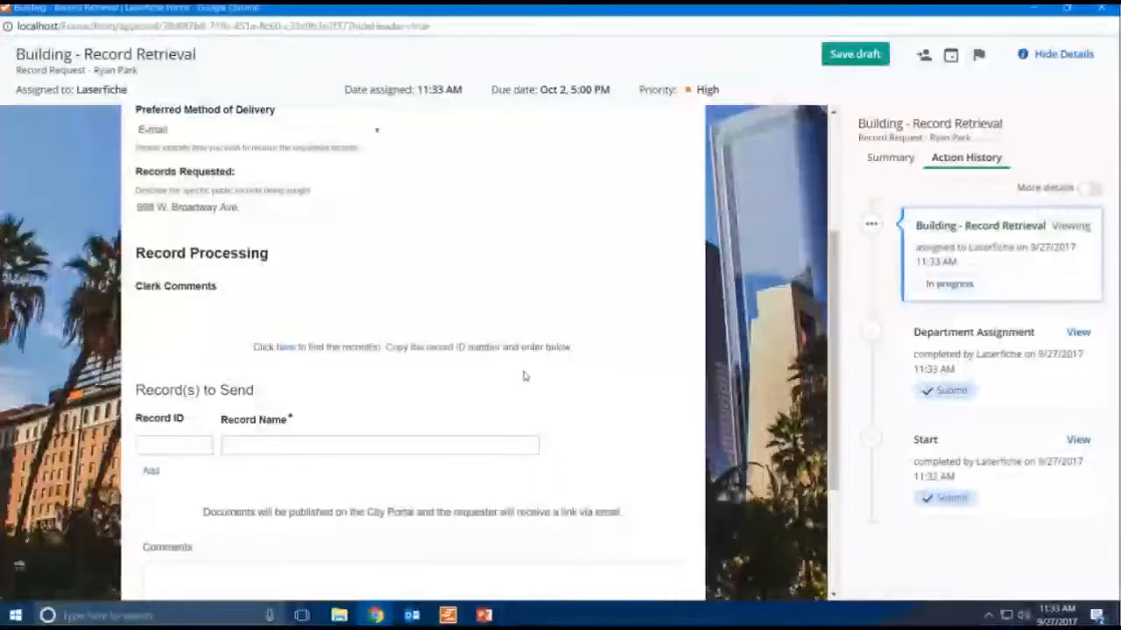
pyautogui.click(192, 452)
pyautogui.write('2')
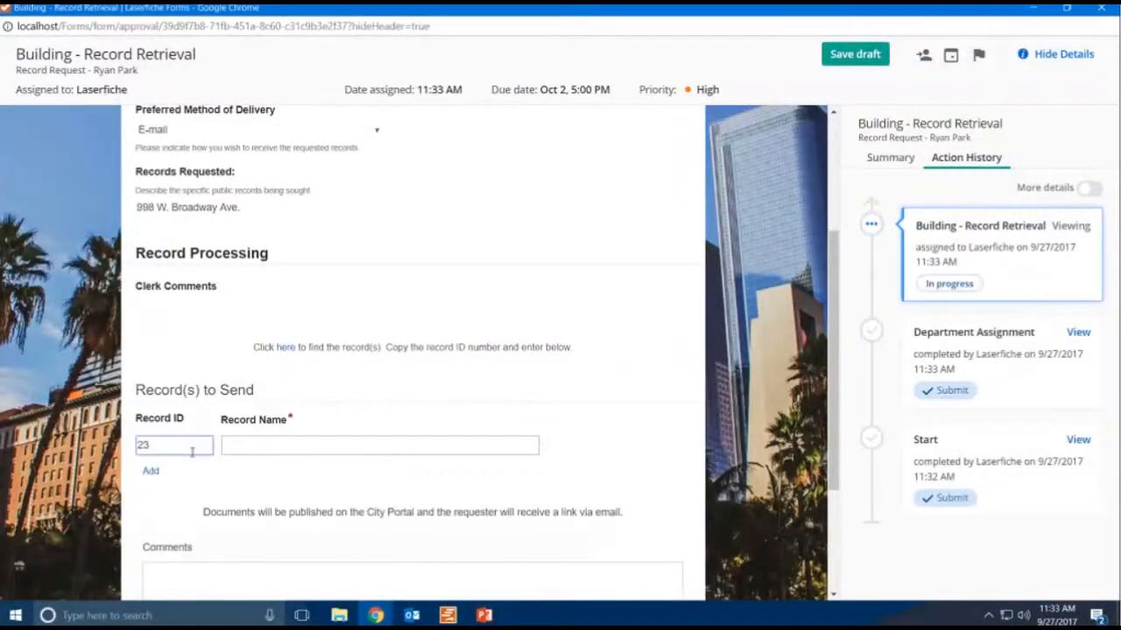
pyautogui.write('589')
pyautogui.click(281, 482)
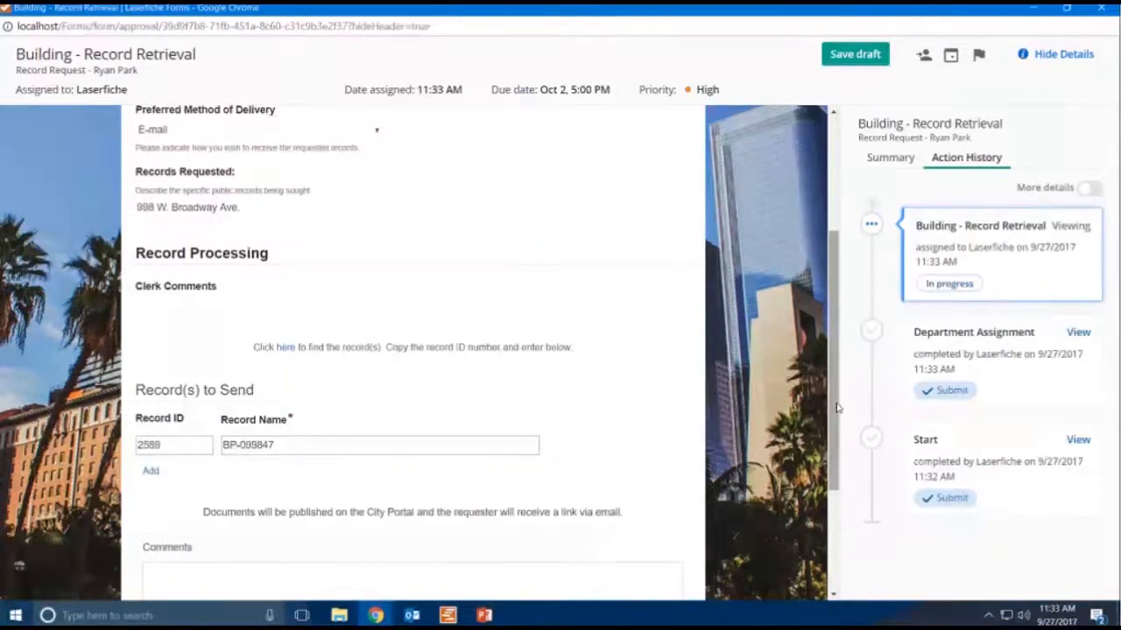
pyautogui.scroll(-1, 460, 533)
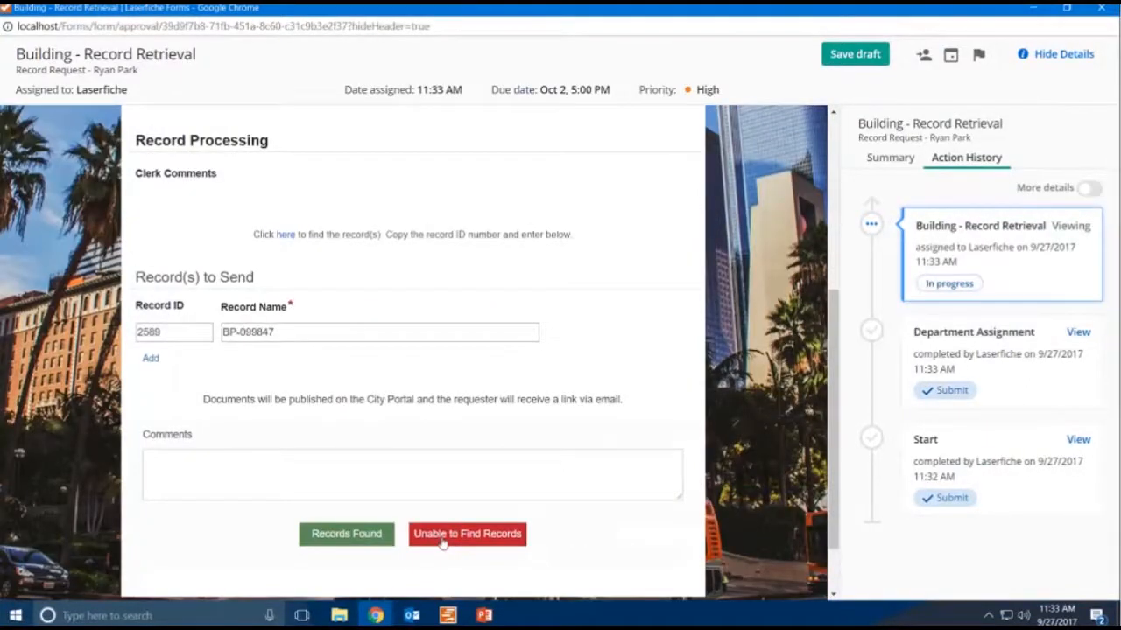
pyautogui.click(347, 535)
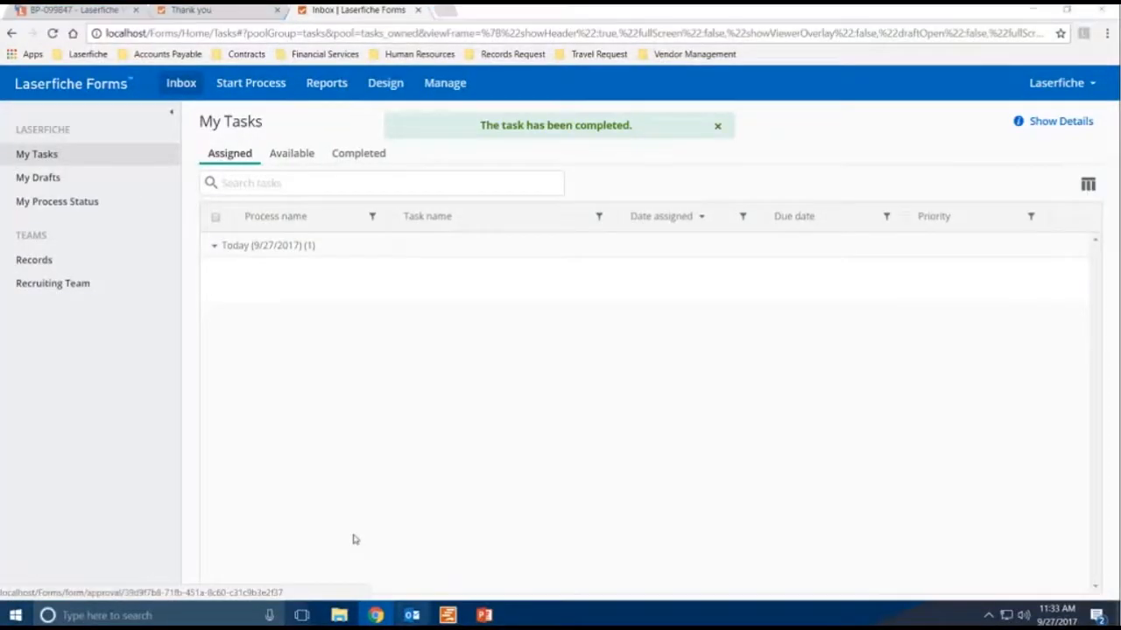
# - Switch to Outlook, send and receive all folders, and open the new Public Records Request Fee Required email
pyautogui.hotkey('alt', 'Tab')
pyautogui.click(823, 68)
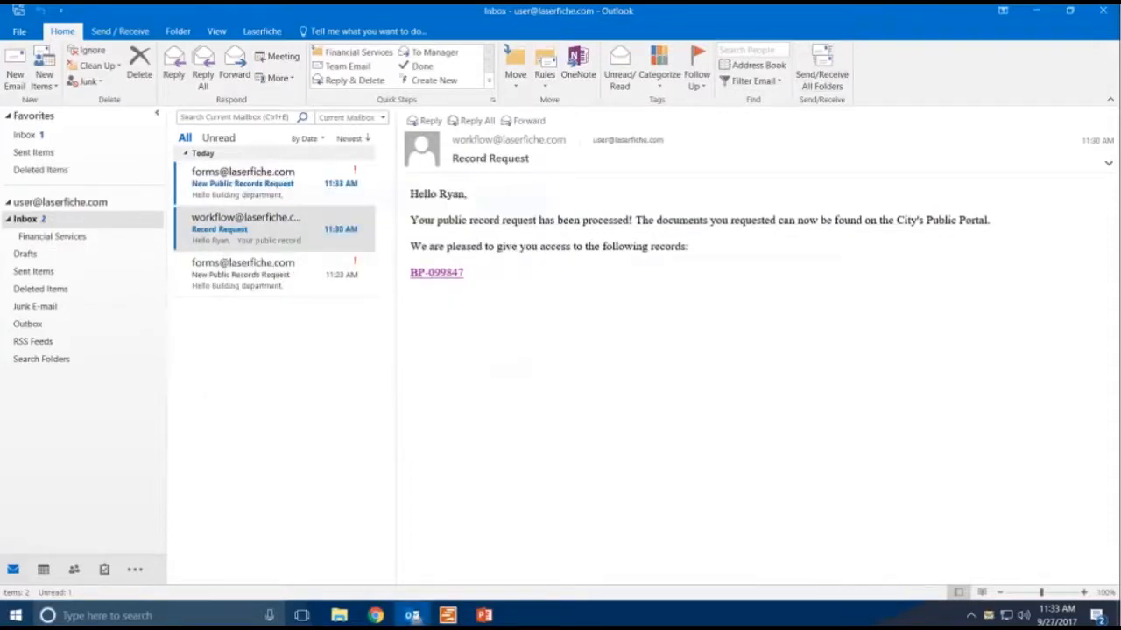
pyautogui.click(245, 183)
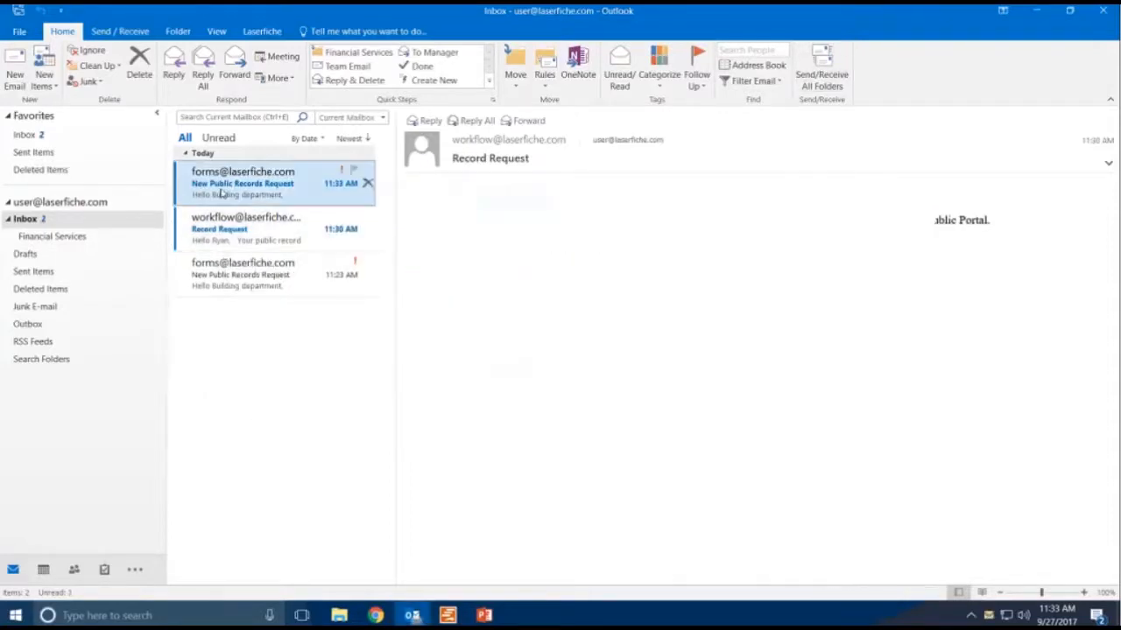
pyautogui.click(259, 231)
pyautogui.click(249, 197)
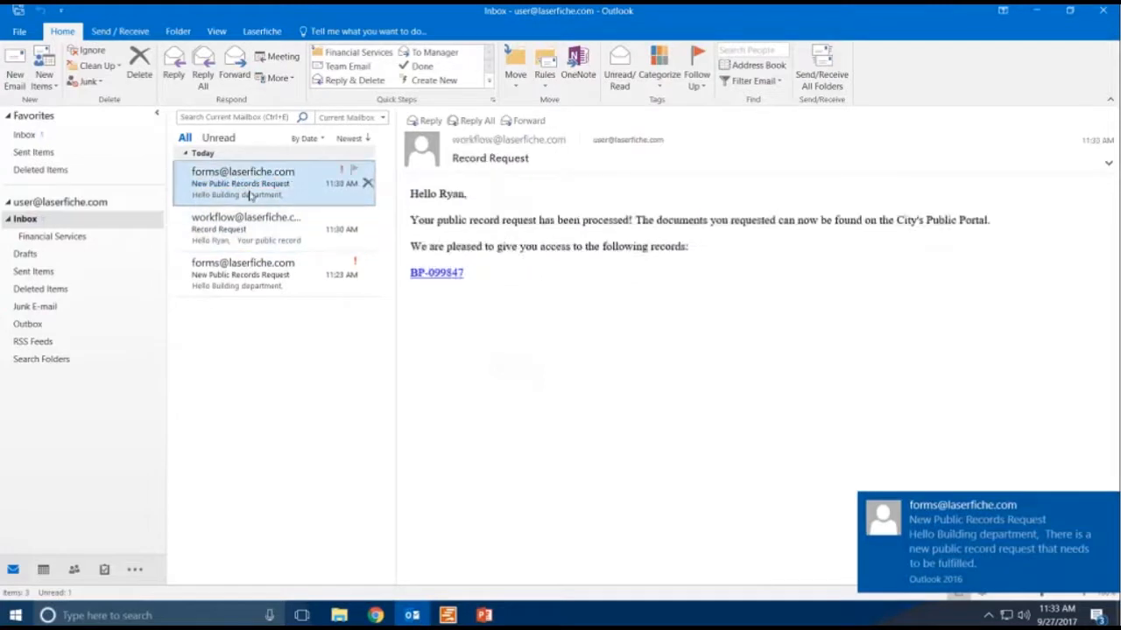
pyautogui.click(823, 74)
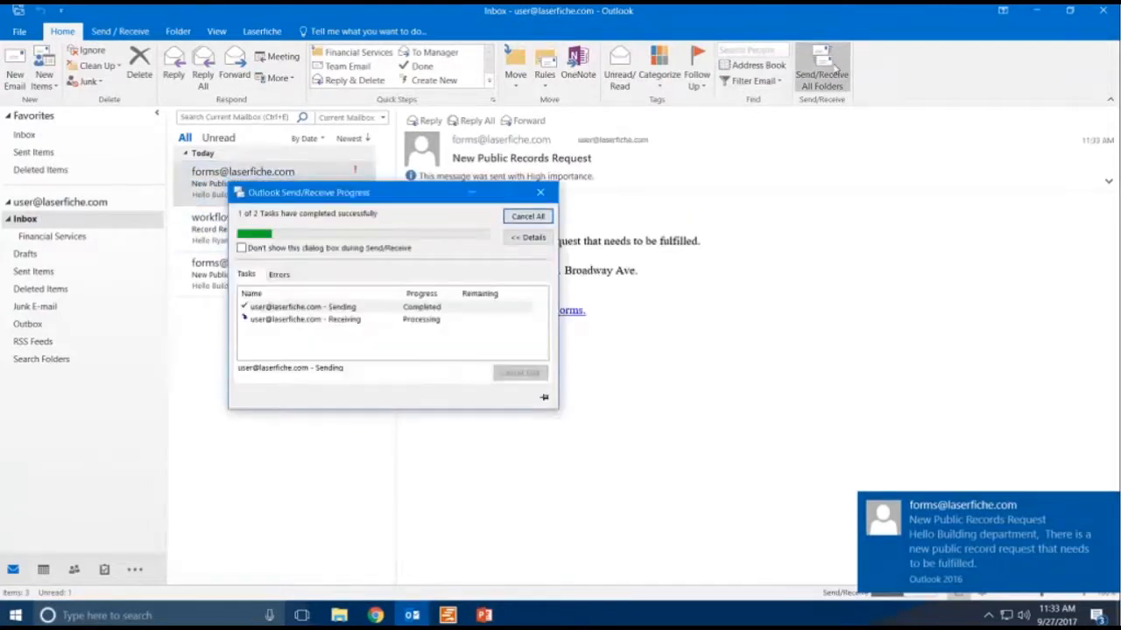
pyautogui.click(269, 196)
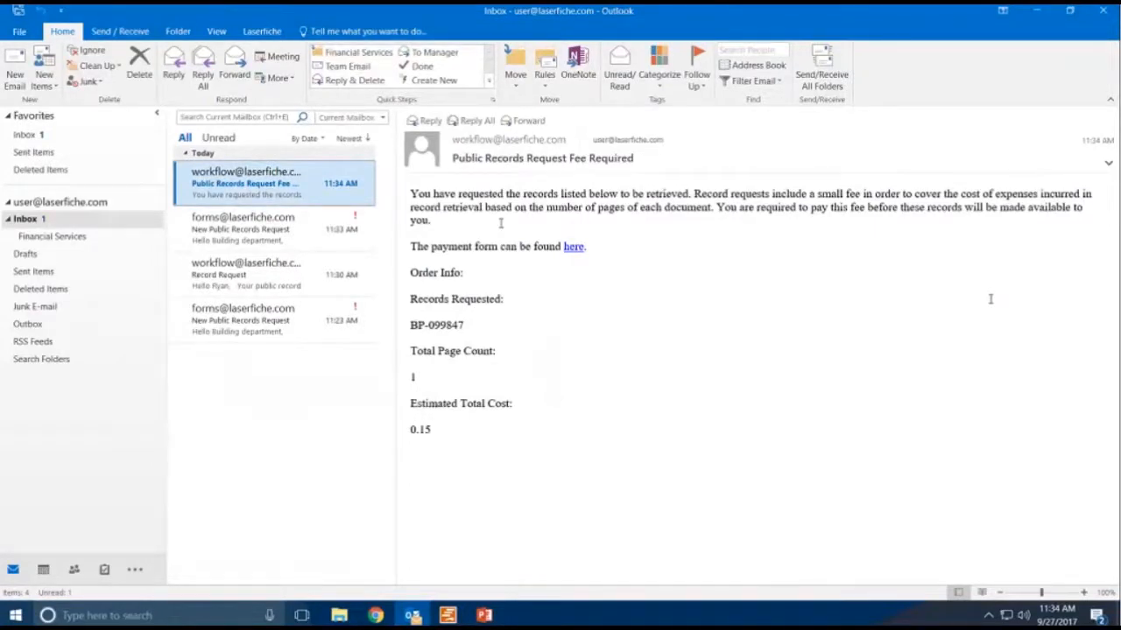
# - Pay the 0.15 USD records fee through the email's payment link with the PayPal sandbox and return to the inbox
pyautogui.click(574, 247)
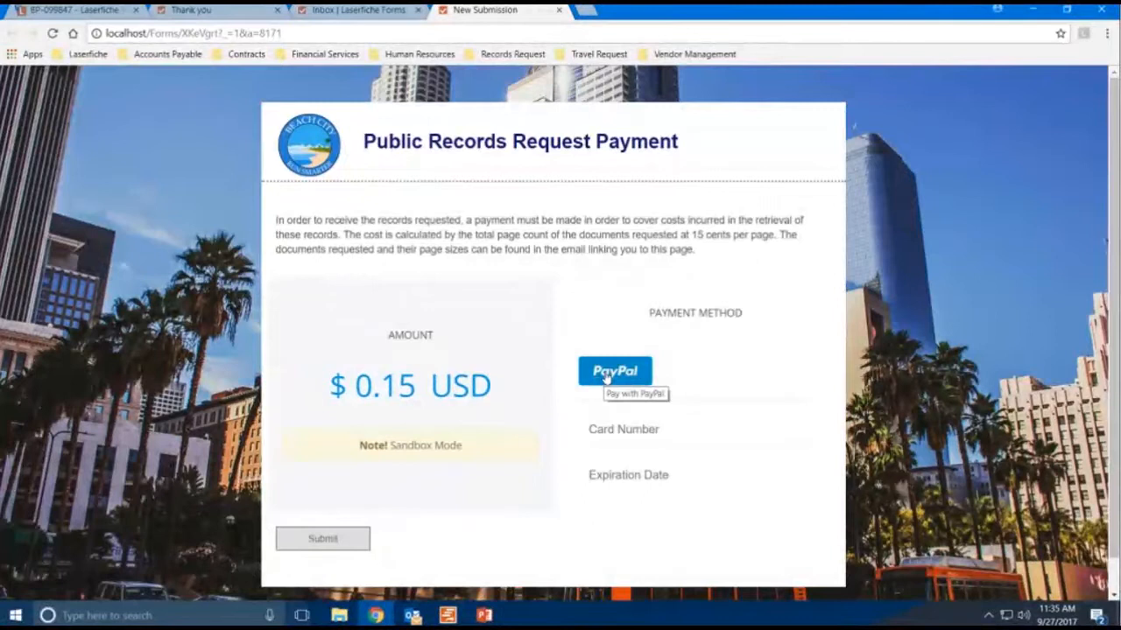
pyautogui.click(606, 376)
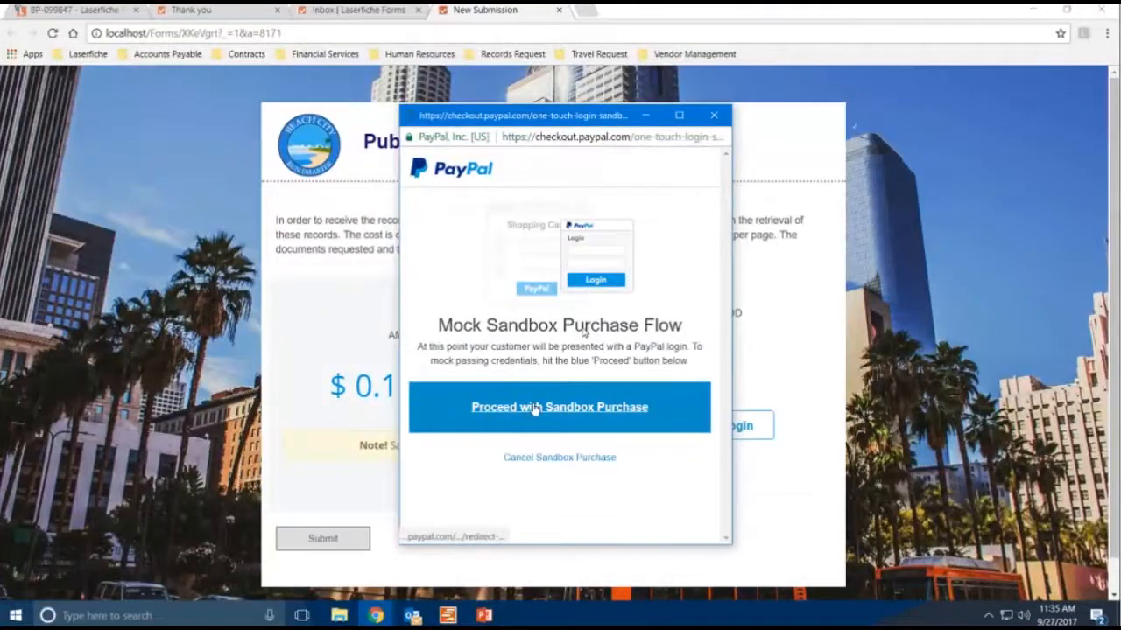
pyautogui.click(535, 408)
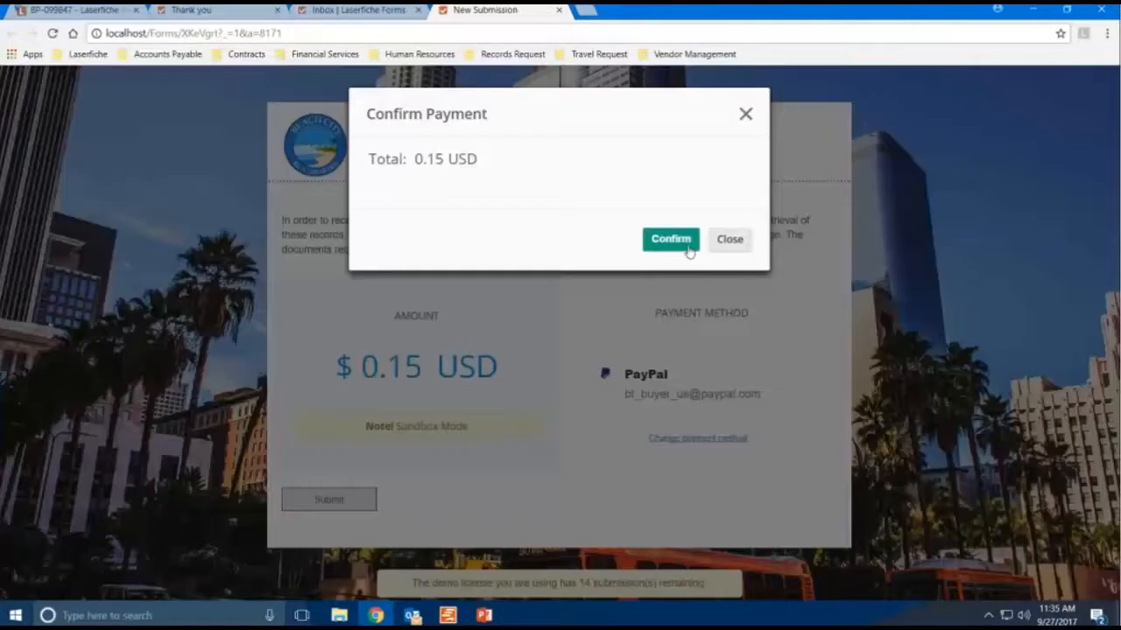
pyautogui.click(670, 240)
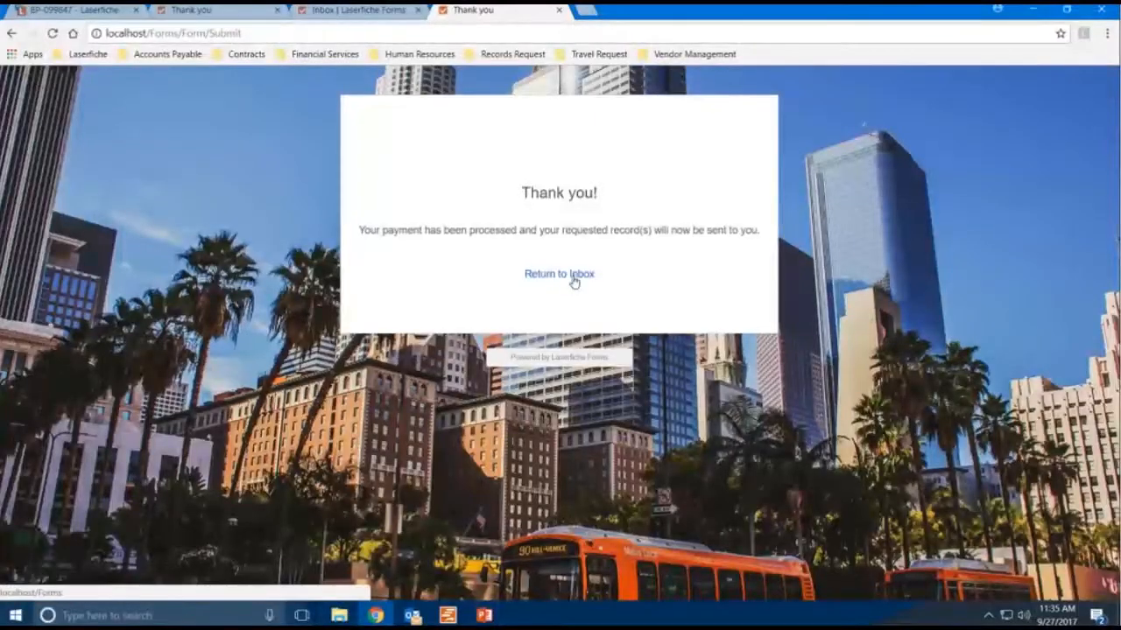
pyautogui.click(574, 276)
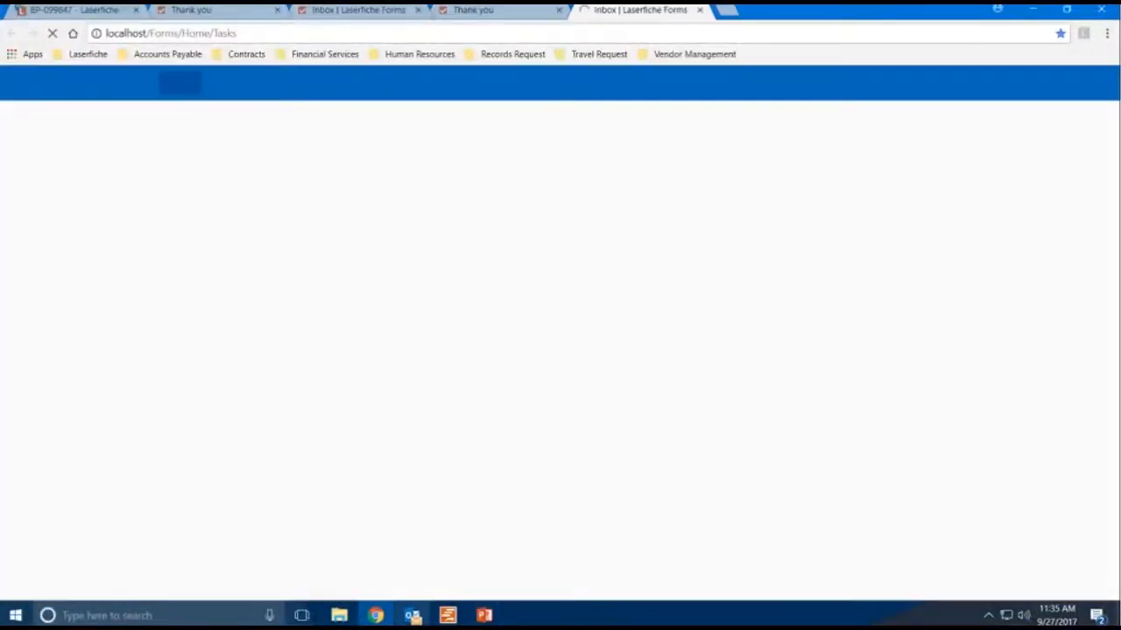
# - Switch to Outlook, send and receive all folders, and open the BP-099847 permit link in the new Record Request email
pyautogui.click(413, 616)
pyautogui.click(248, 226)
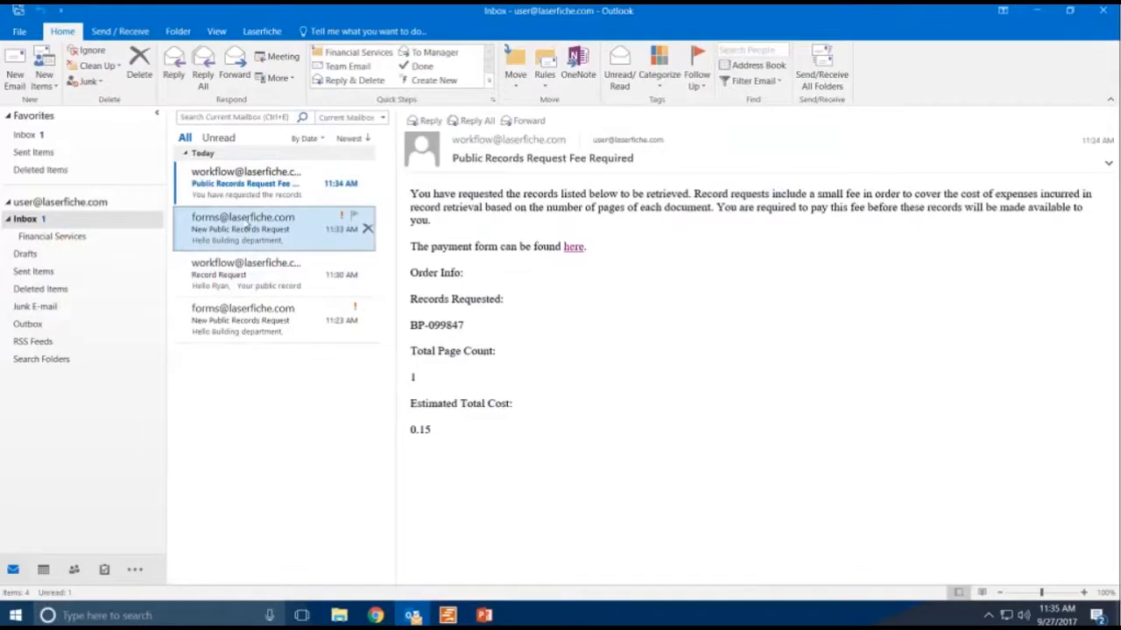
pyautogui.click(263, 181)
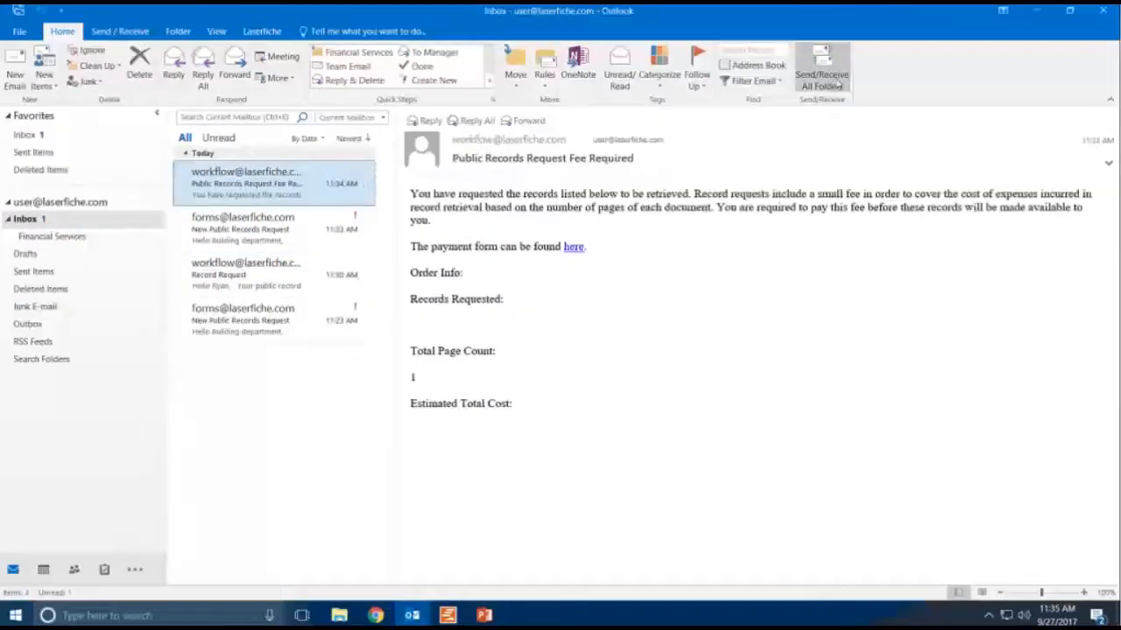
pyautogui.click(836, 81)
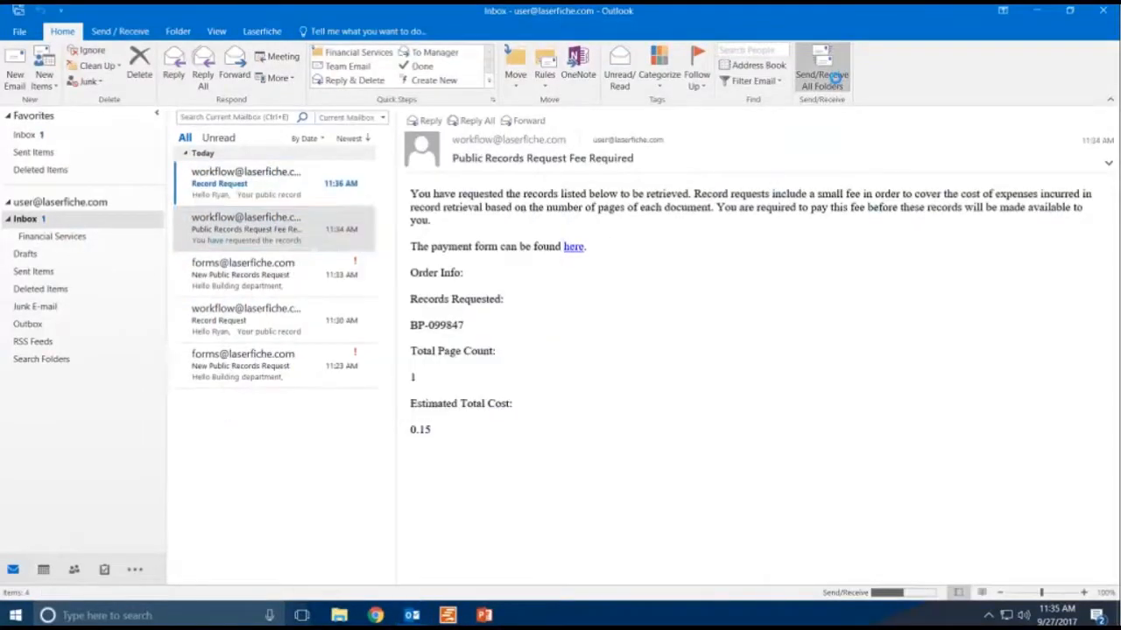
pyautogui.click(260, 195)
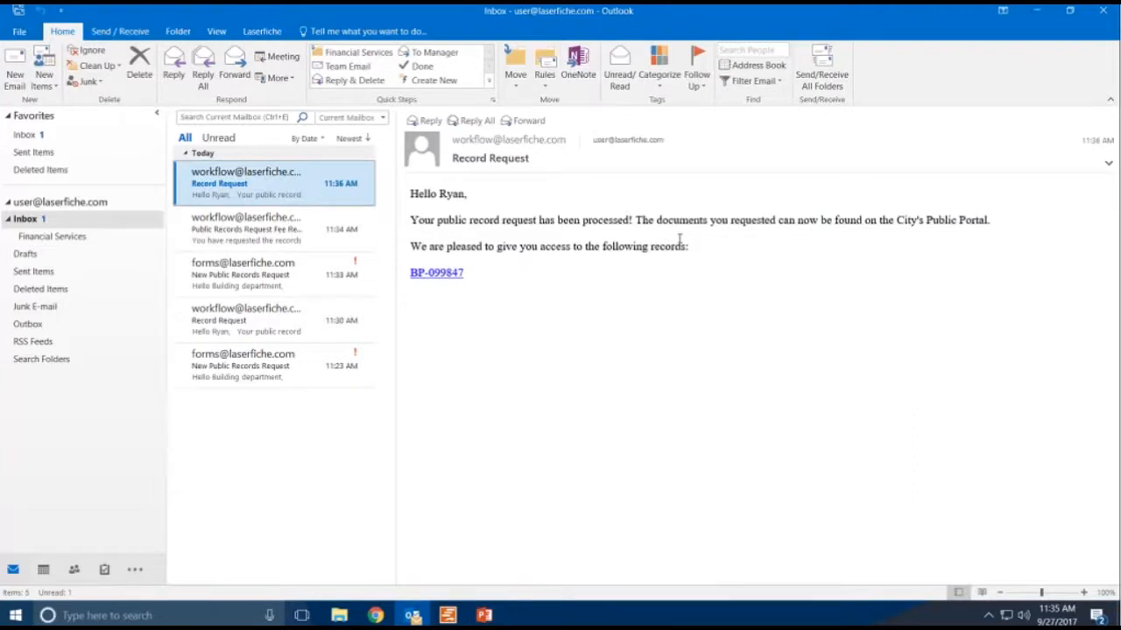
pyautogui.click(445, 272)
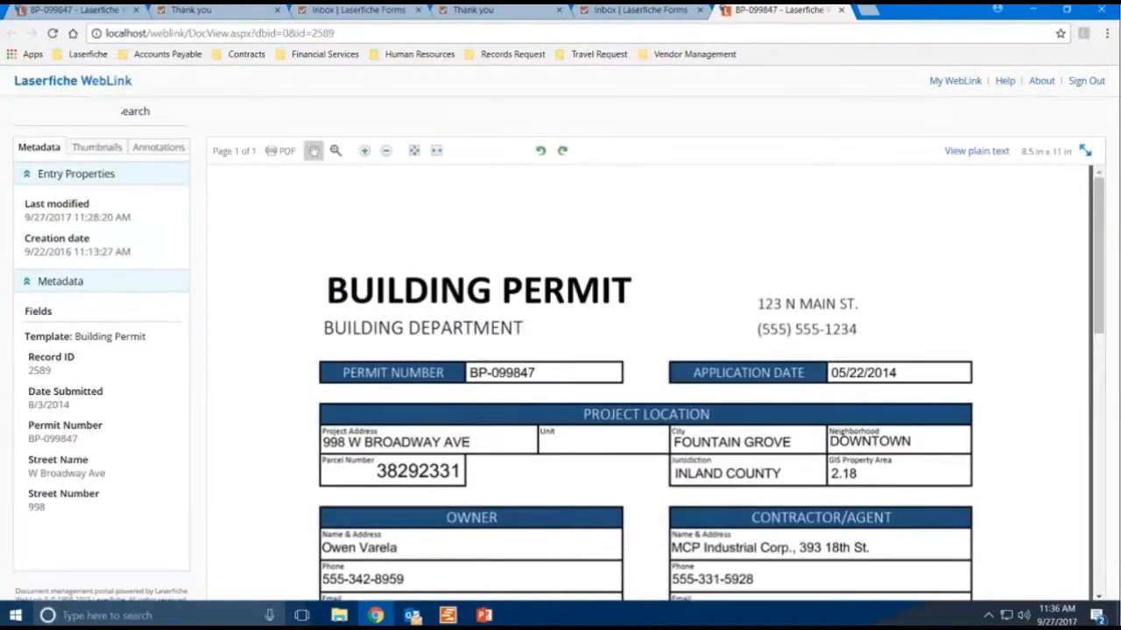
# - Open the Operational Dashboard from the Records Request bookmarks in a new browser tab
pyautogui.click(841, 10)
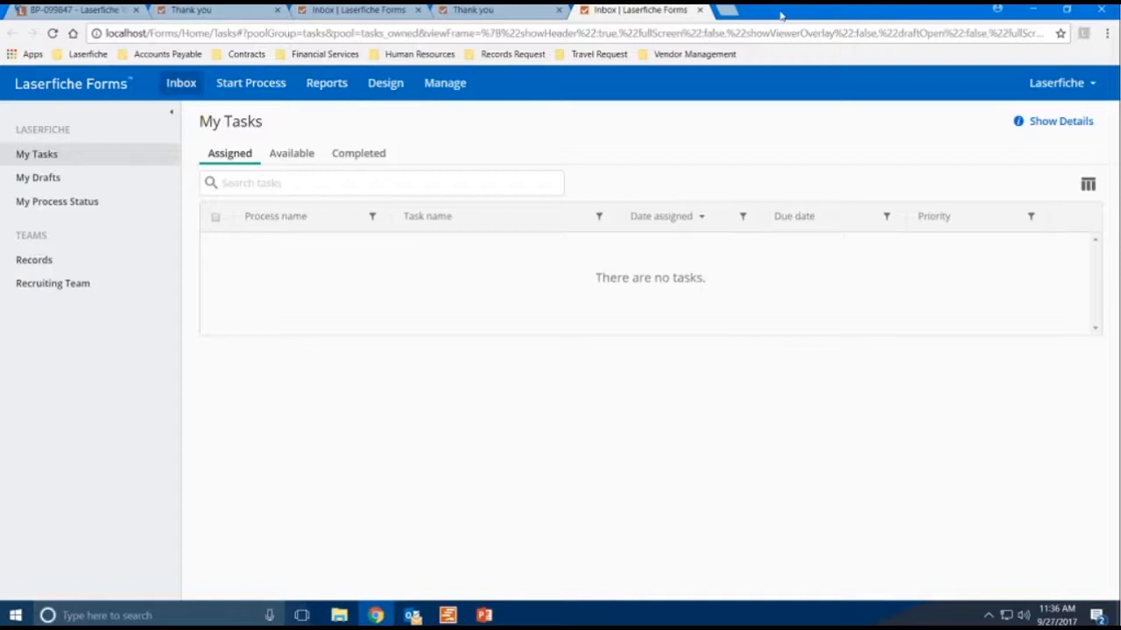
pyautogui.click(733, 12)
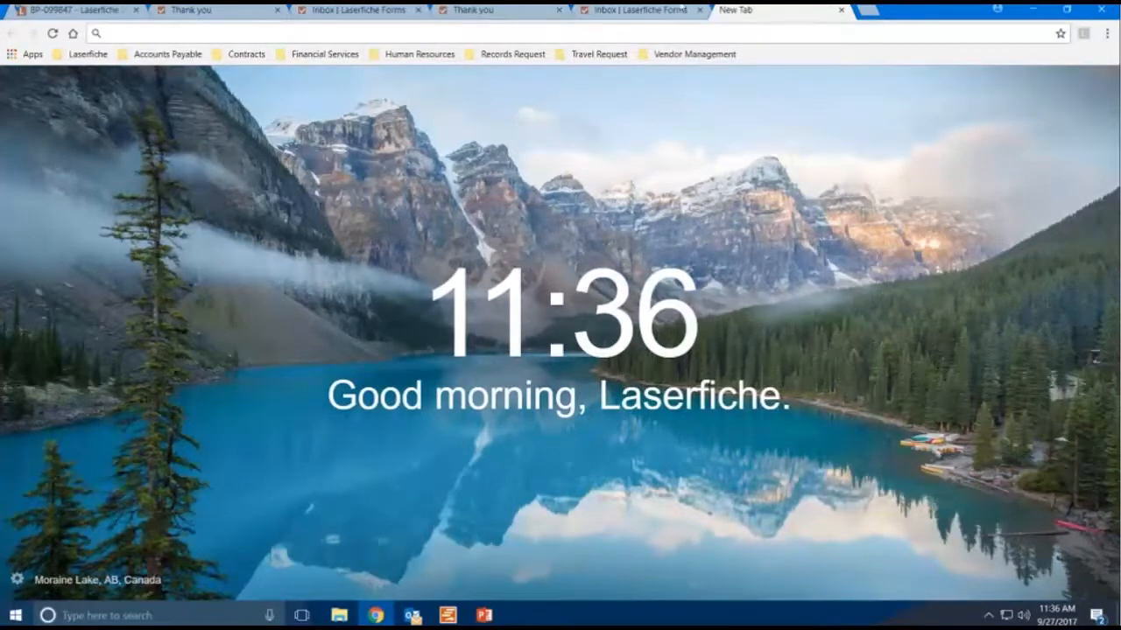
pyautogui.click(486, 56)
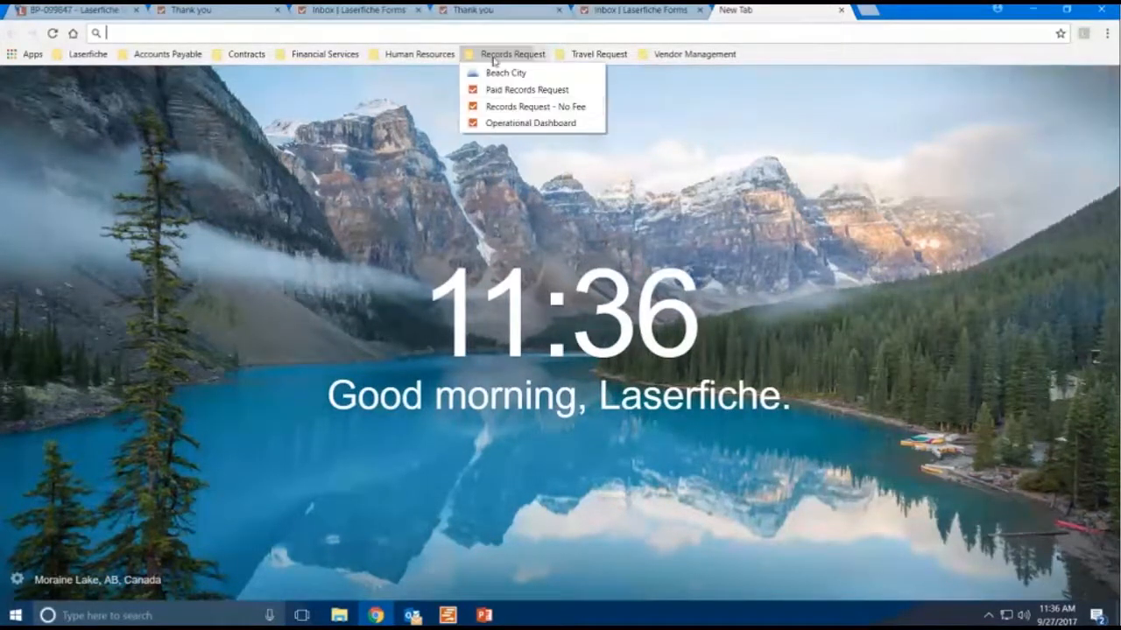
pyautogui.click(529, 126)
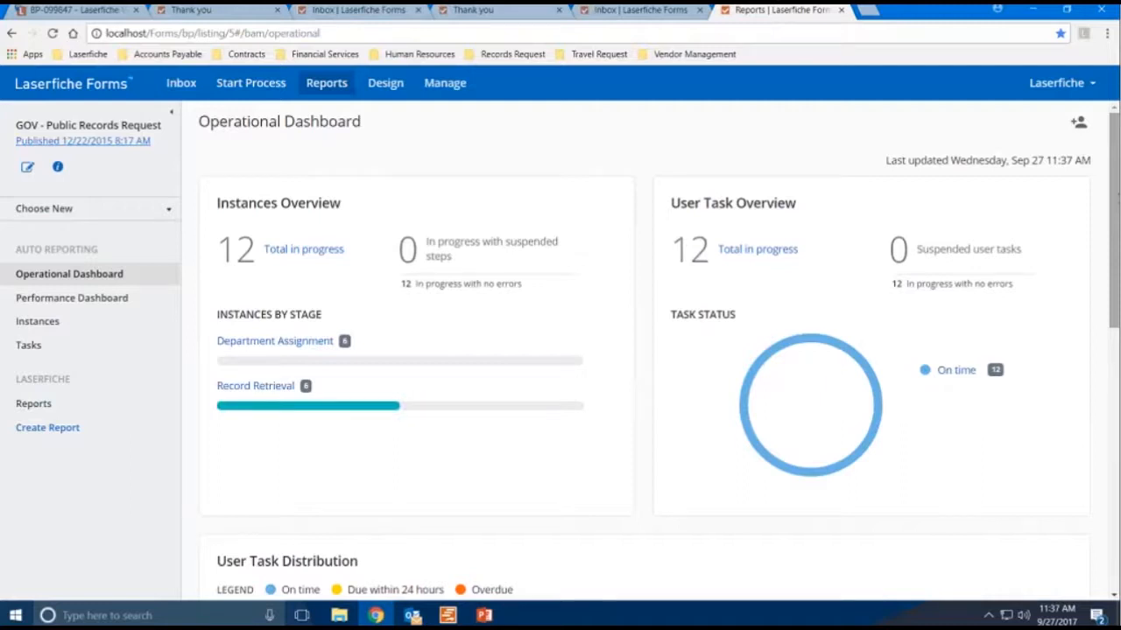
# - Review the Operational Dashboard's instances by stage, user task distribution and by-task breakdown
pyautogui.moveTo(1117, 199); pyautogui.dragTo(1118, 215)
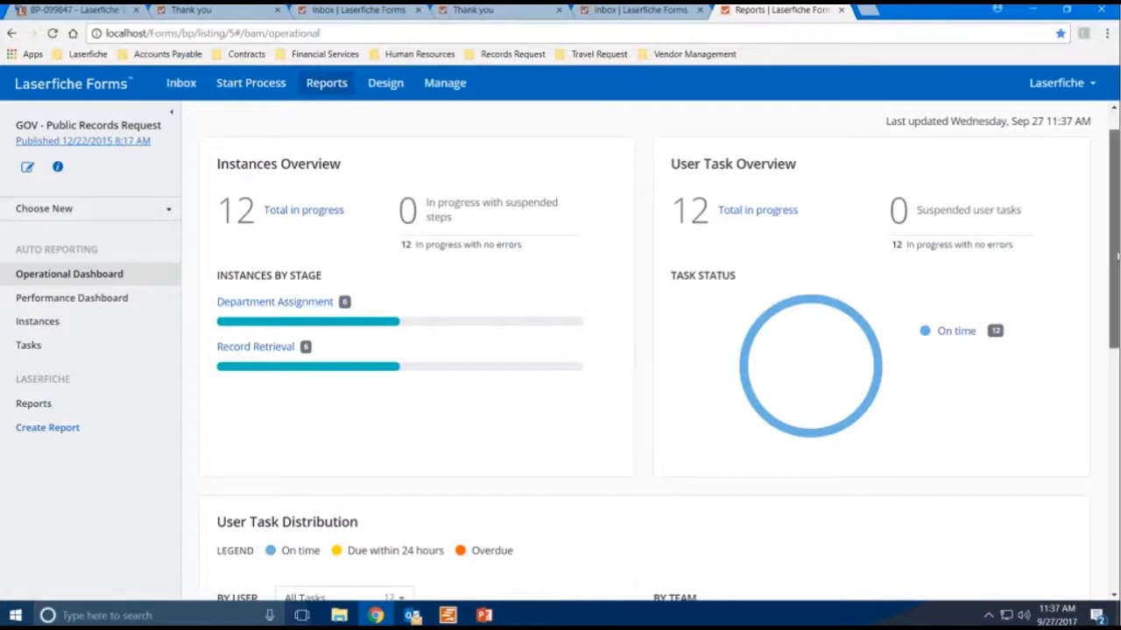
pyautogui.scroll(-2, 1102, 284)
pyautogui.scroll(2, 1102, 284)
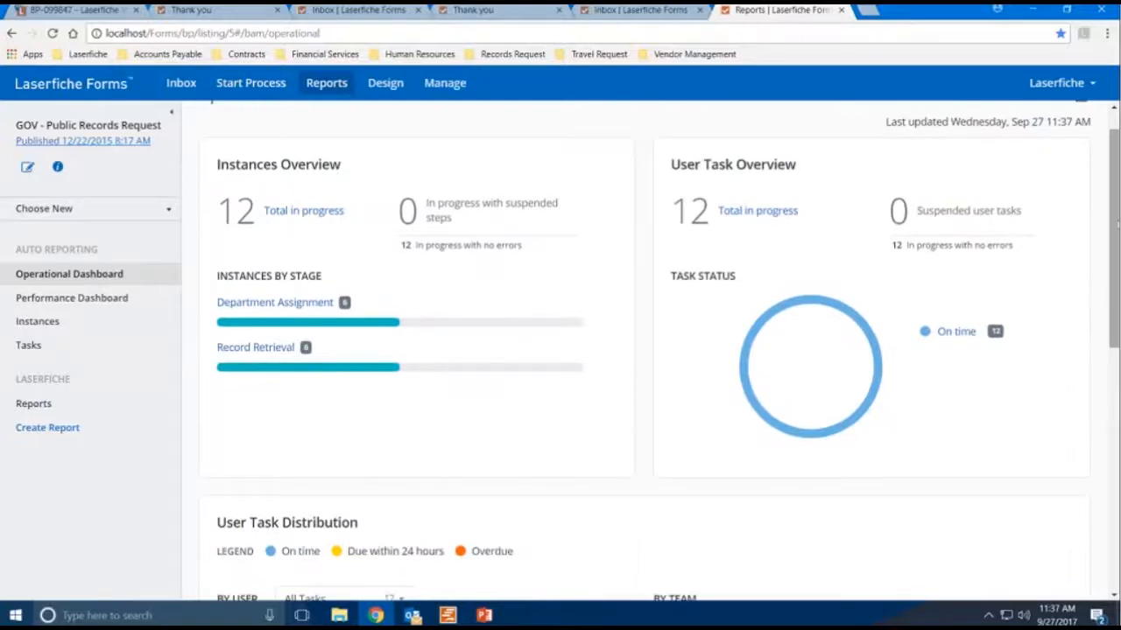
pyautogui.scroll(-2, 1116, 278)
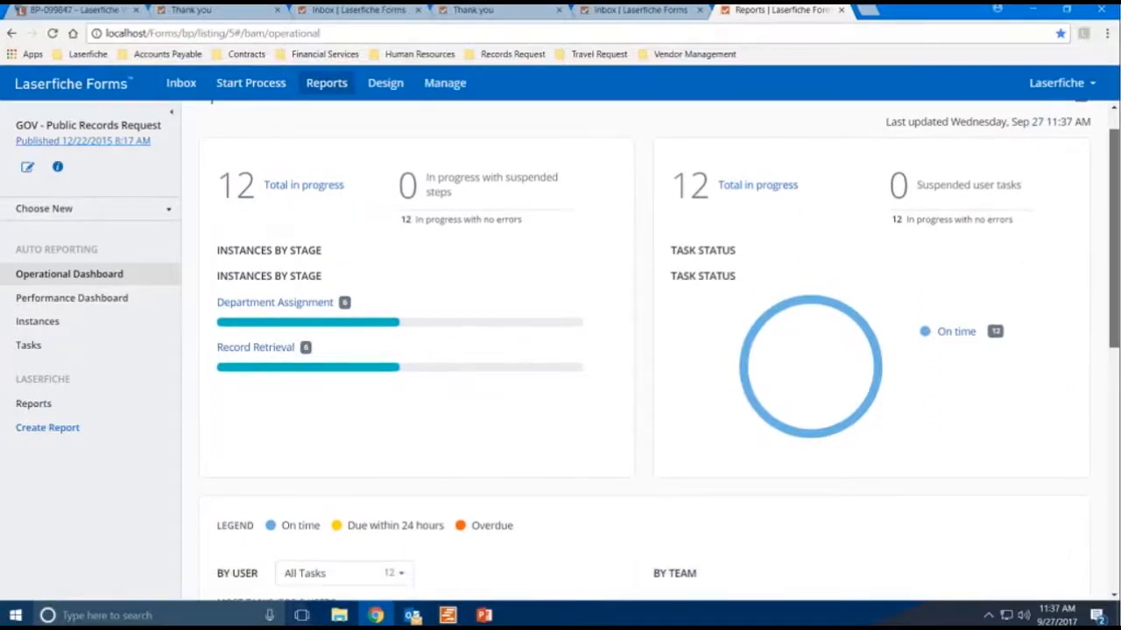
pyautogui.moveTo(1115, 279); pyautogui.dragTo(1113, 375)
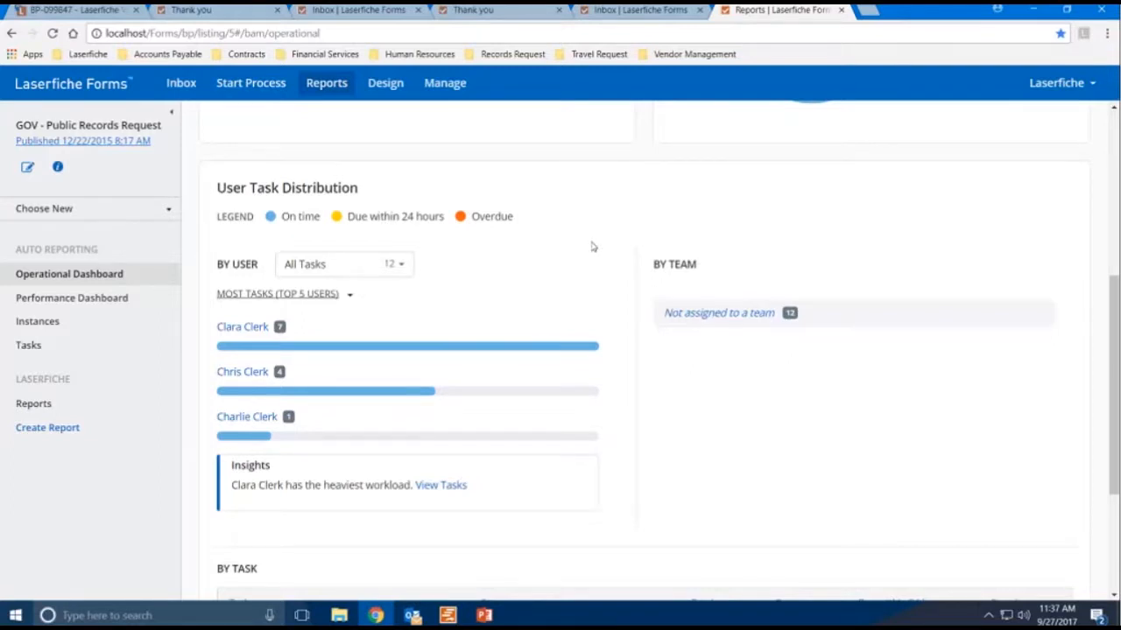
pyautogui.scroll(-3, 610, 368)
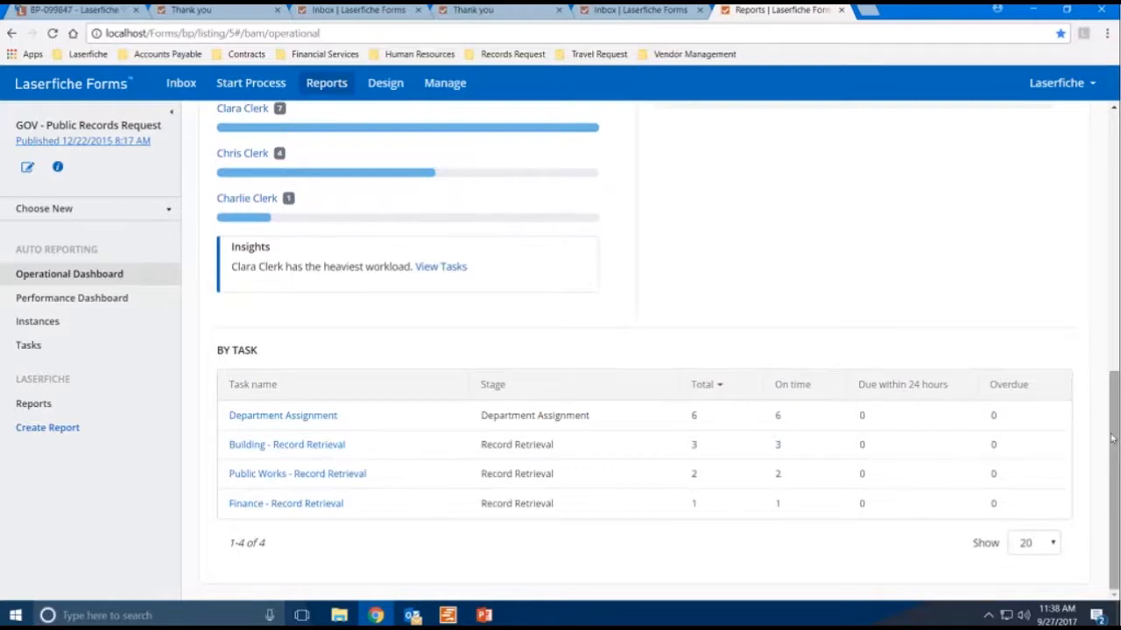
pyautogui.moveTo(1112, 437); pyautogui.dragTo(1101, 173)
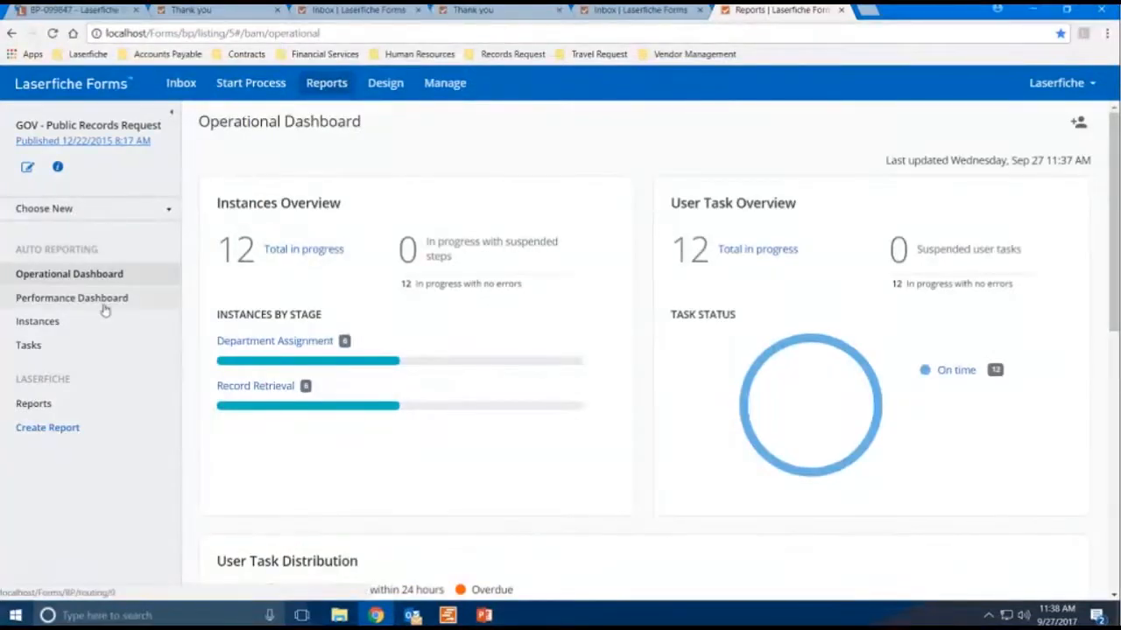
# - Open the Performance Dashboard and set its finished-instances period to Last year
pyautogui.click(72, 297)
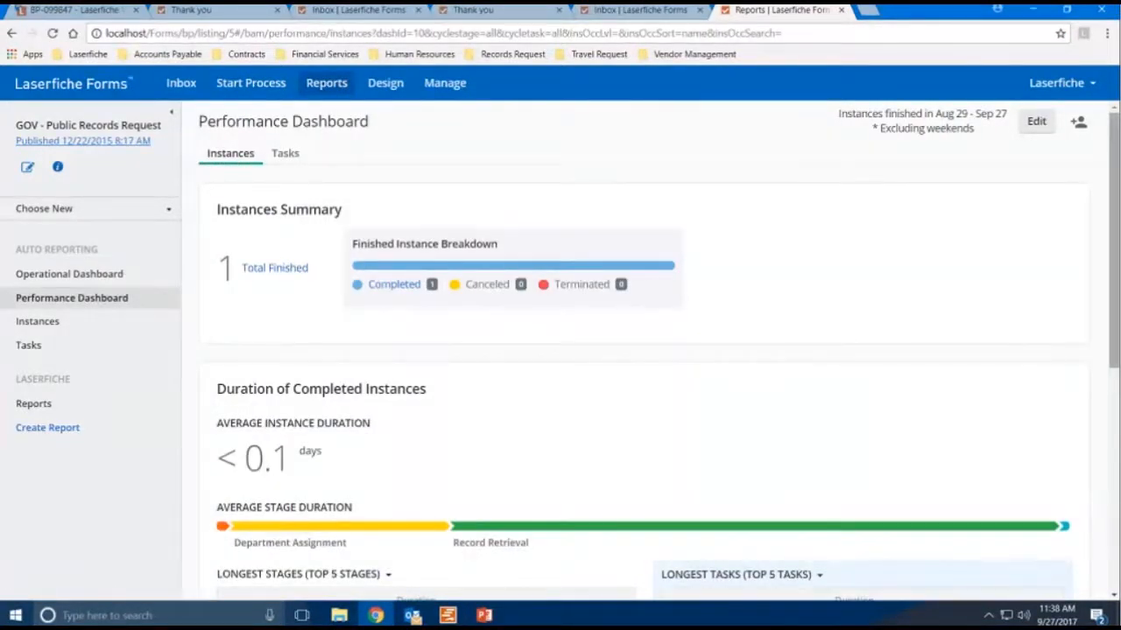
pyautogui.moveTo(1113, 239); pyautogui.dragTo(1113, 259)
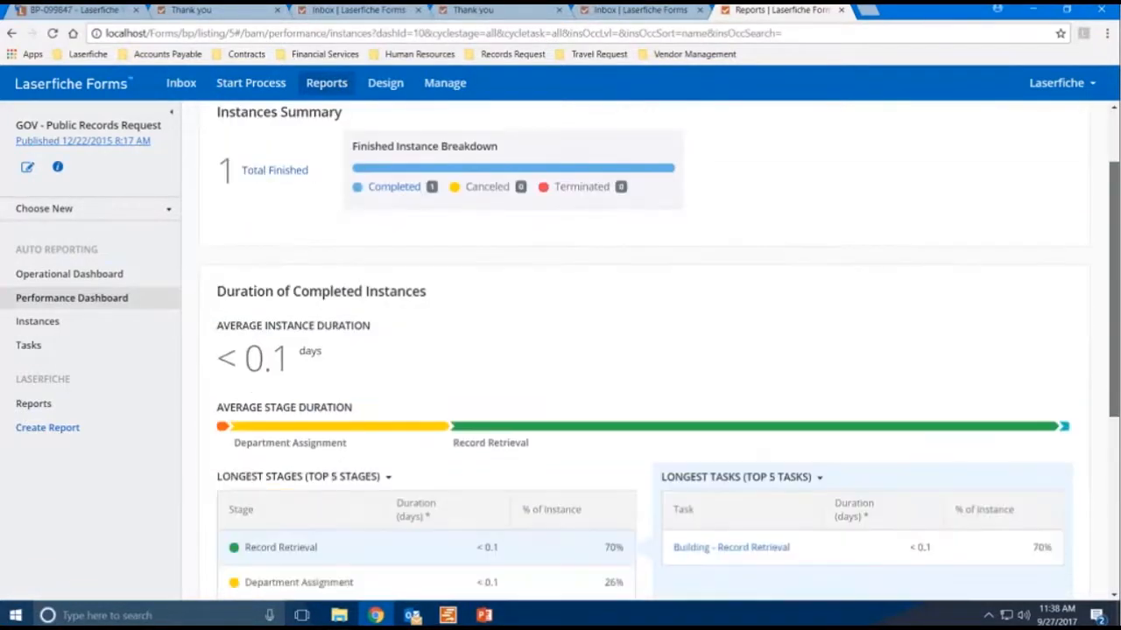
pyautogui.click(1037, 123)
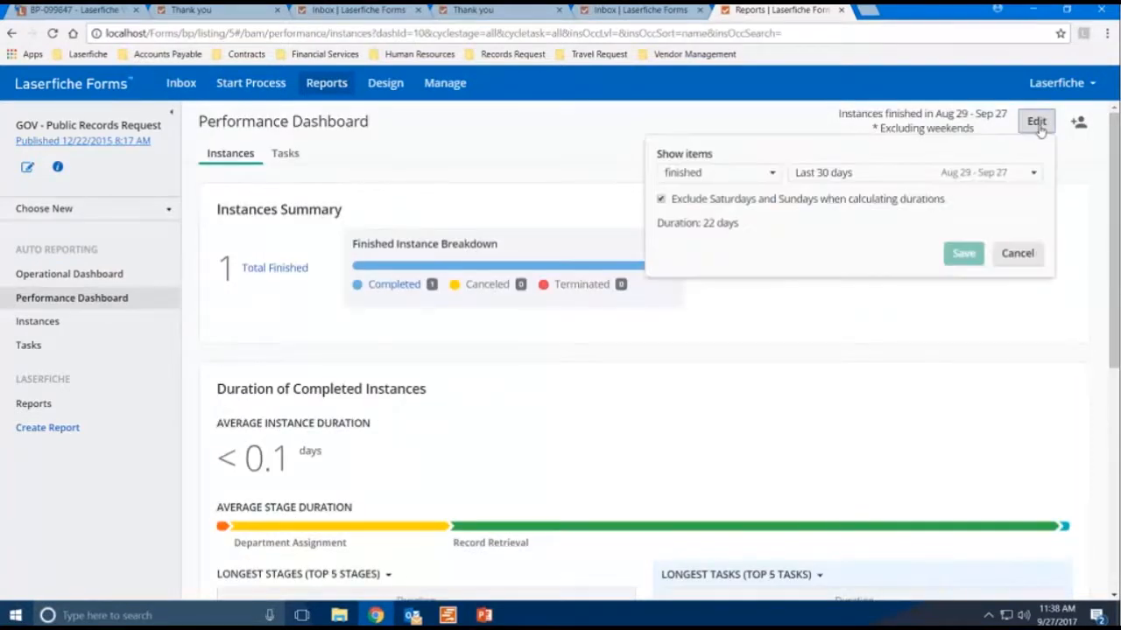
pyautogui.click(889, 175)
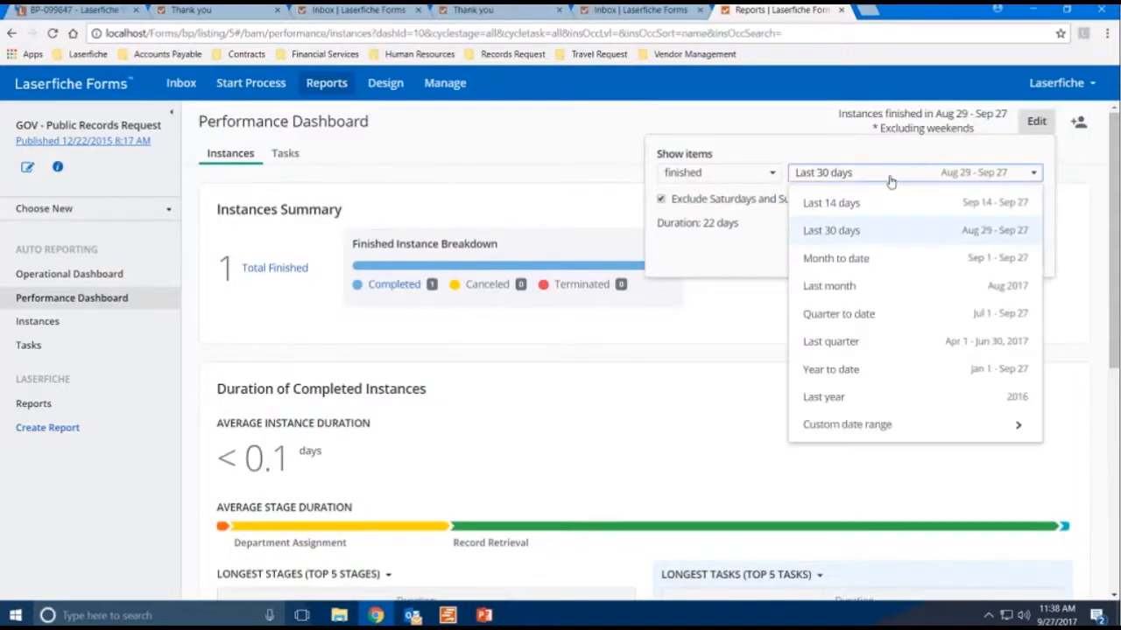
pyautogui.click(869, 398)
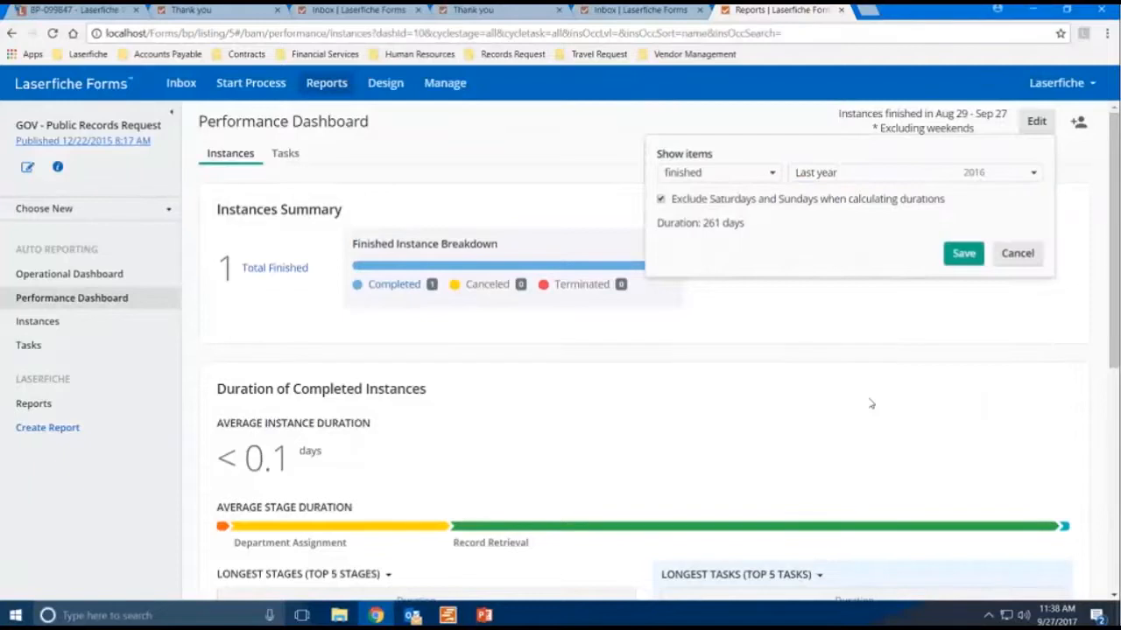
pyautogui.click(961, 253)
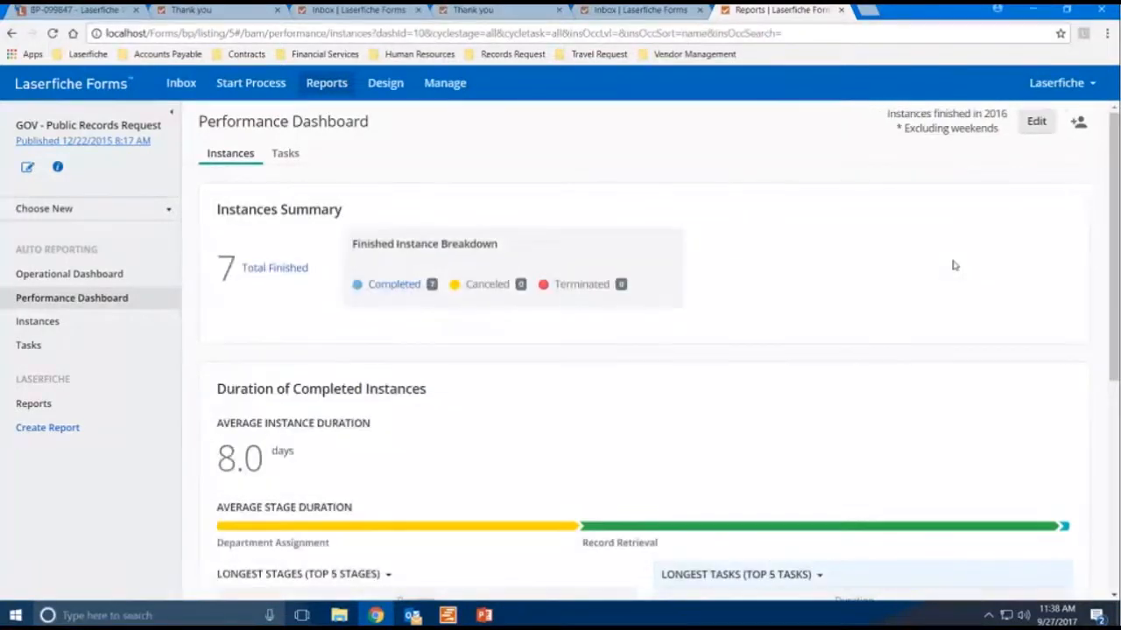
# - Review the completed-instance durations and the longest stages and tasks tables
pyautogui.moveTo(1117, 194); pyautogui.dragTo(1115, 258)
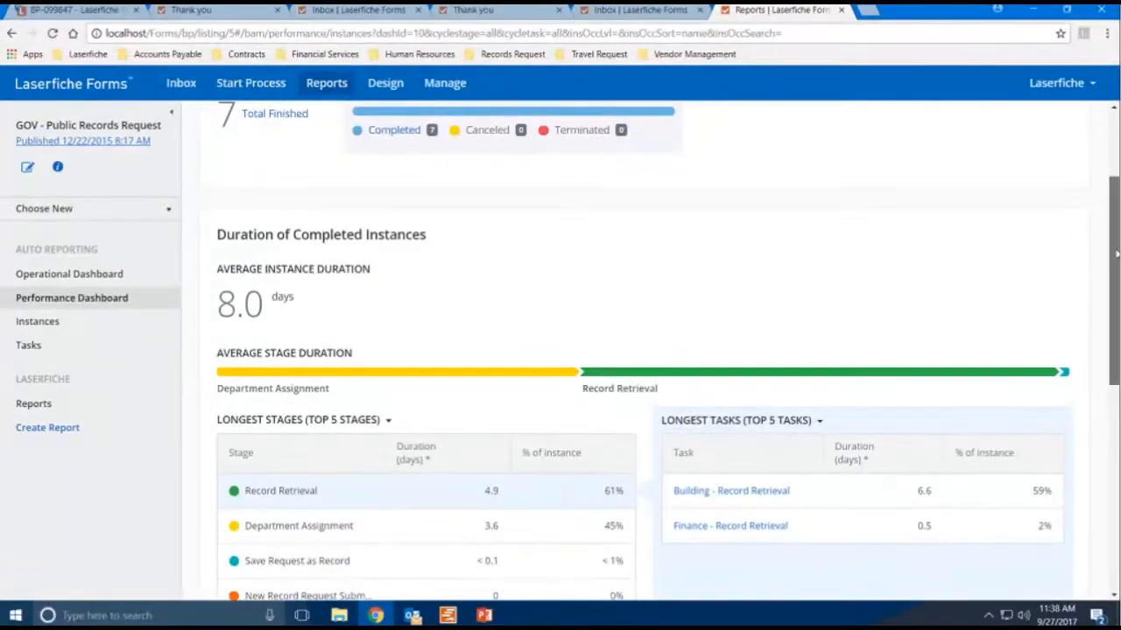
pyautogui.moveTo(1115, 254); pyautogui.dragTo(1116, 294)
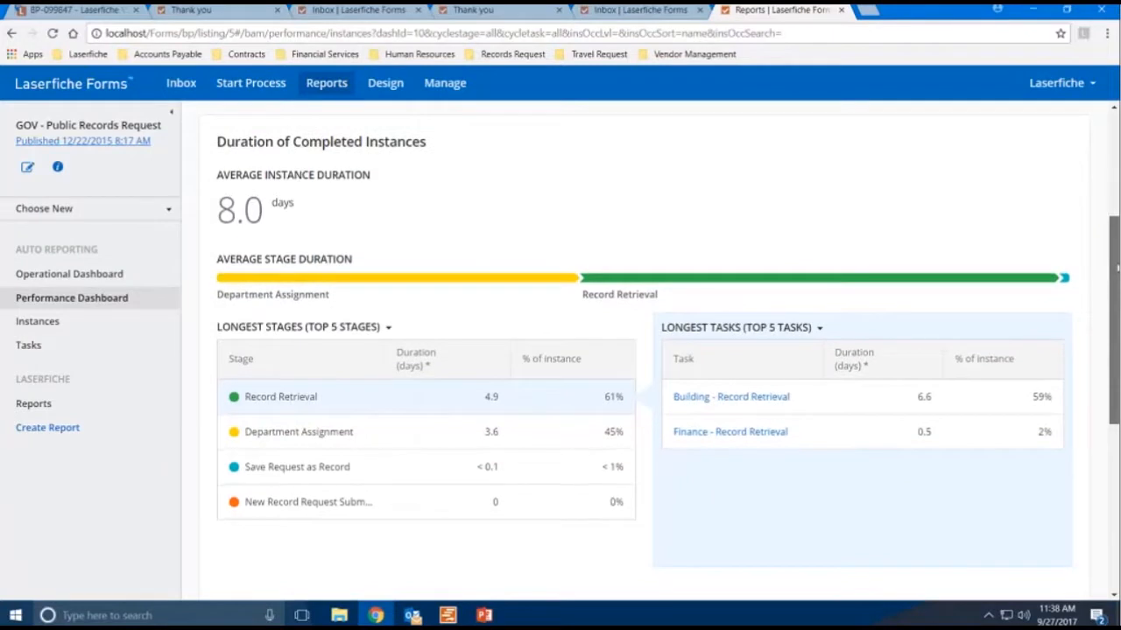
pyautogui.scroll(1, 1111, 230)
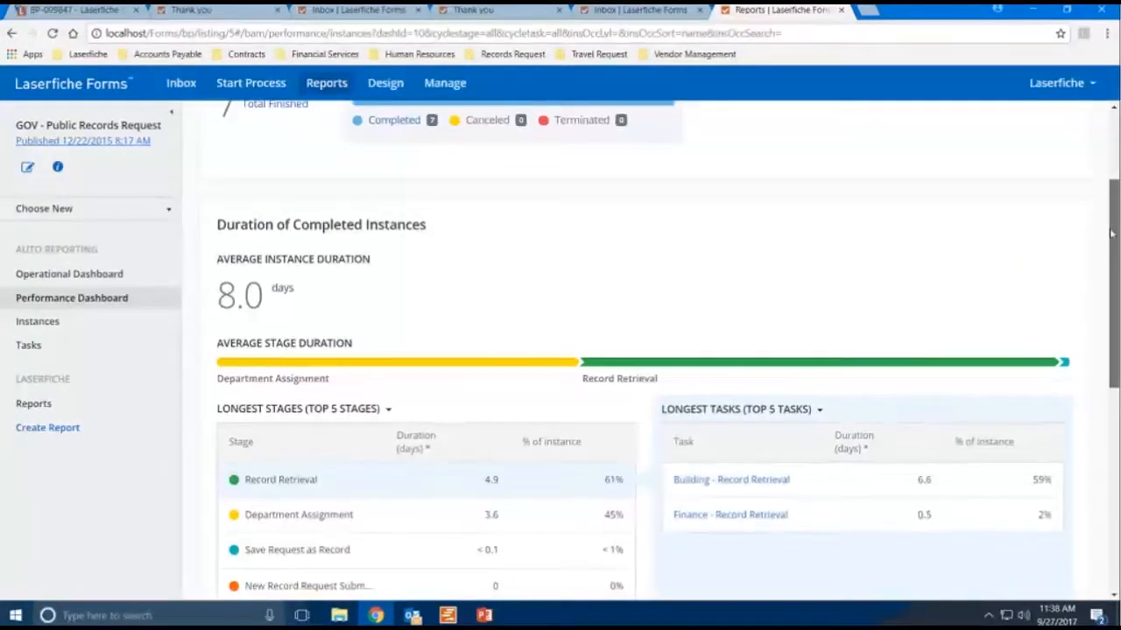
pyautogui.scroll(2, 1110, 184)
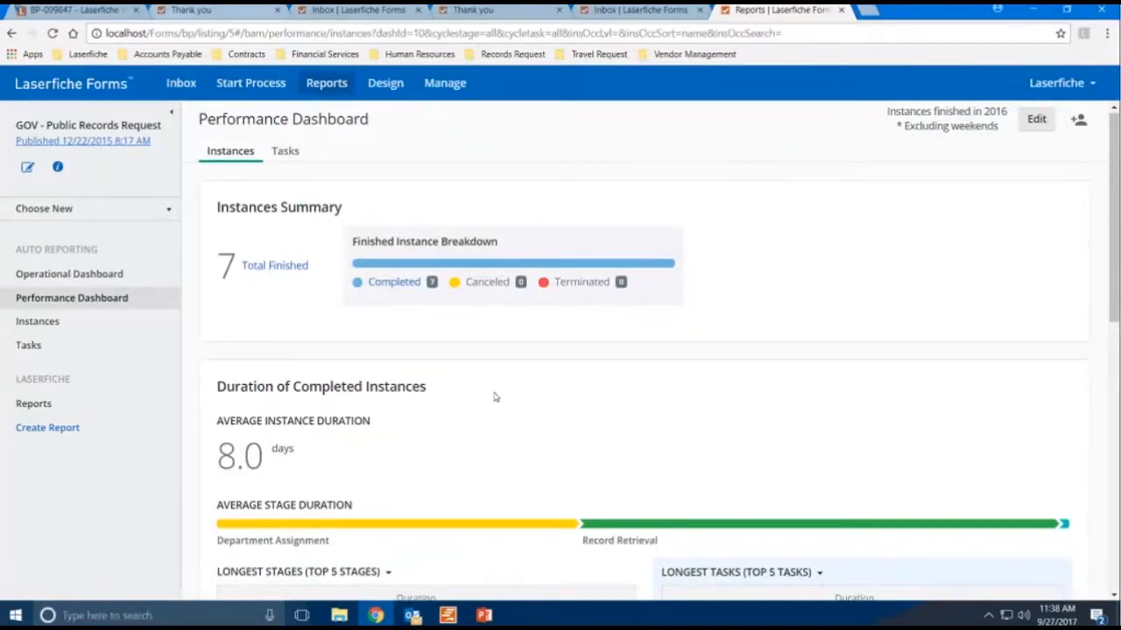
# - Switch to PowerPoint and present the Public Records Request Demo slide as a slideshow
pyautogui.moveTo(413, 617)
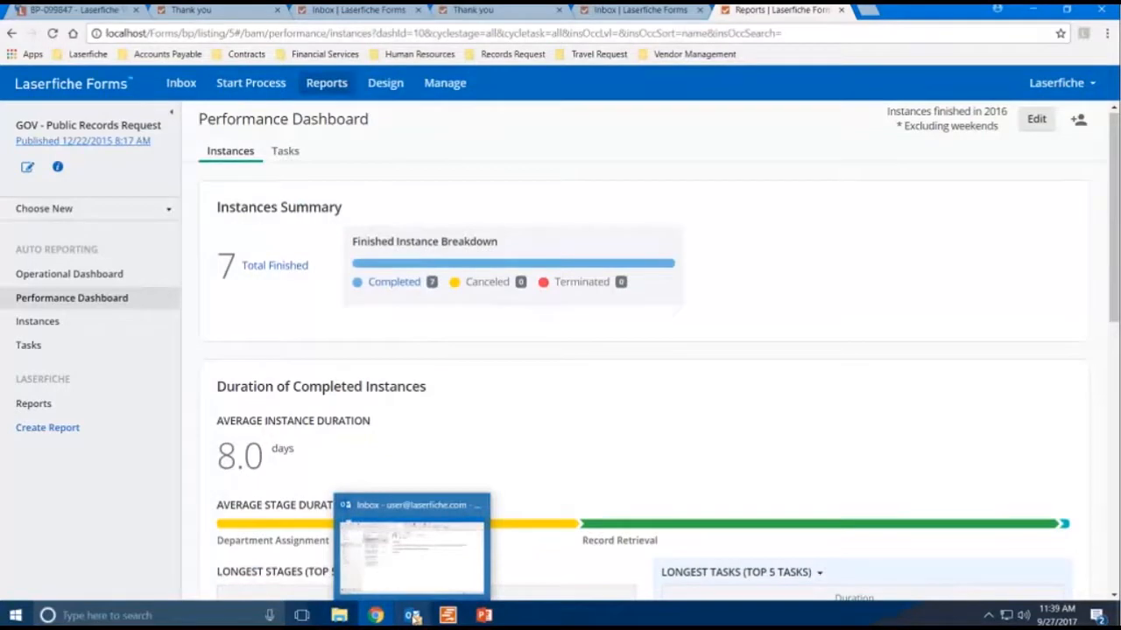
pyautogui.click(486, 593)
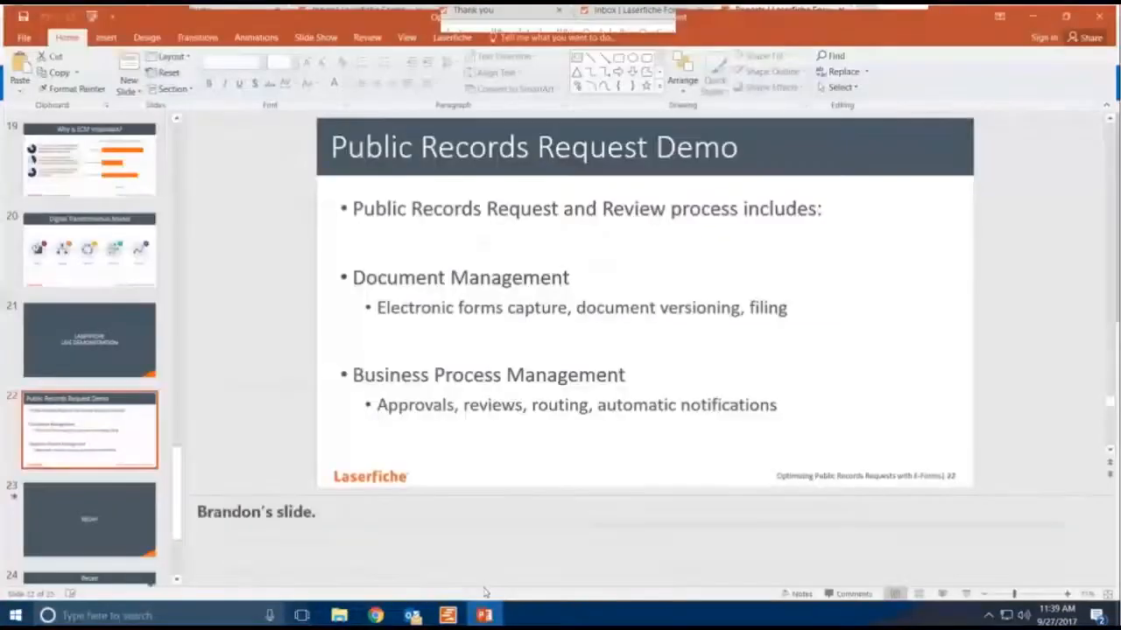
pyautogui.click(969, 594)
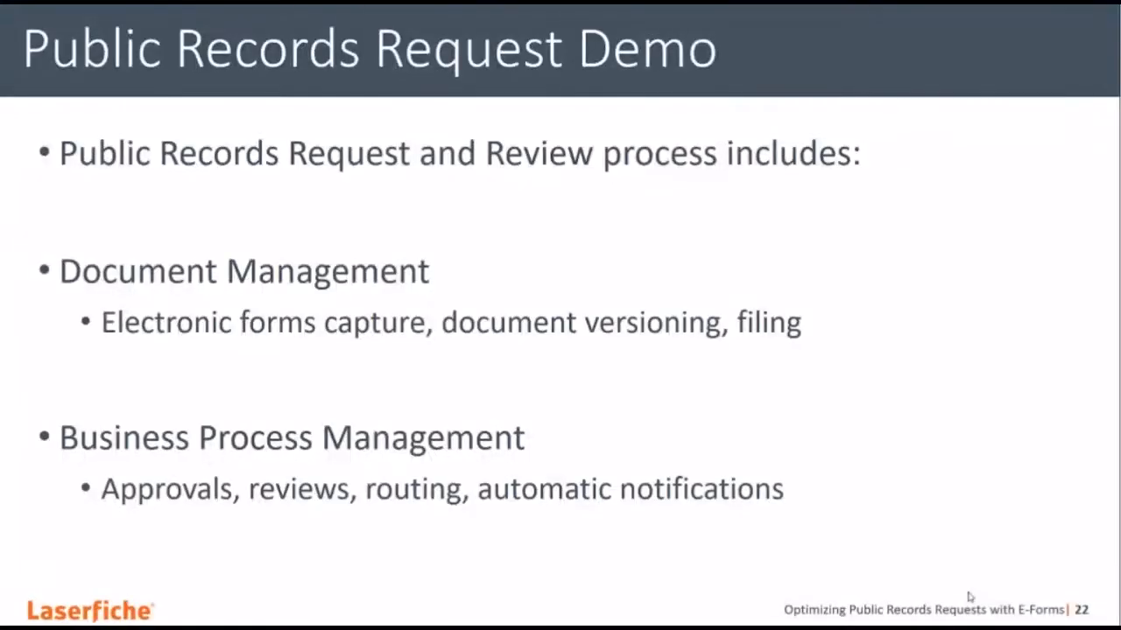